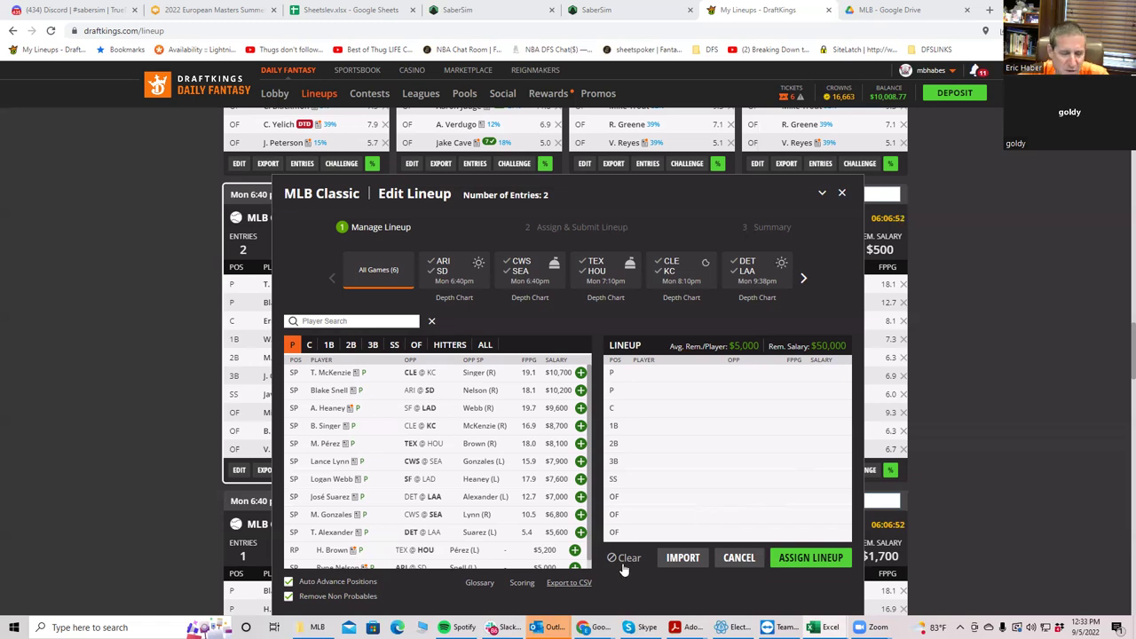
- Filter the player pool to the ARI @ SD game and review its available pitchers
mouse_move(833, 626)
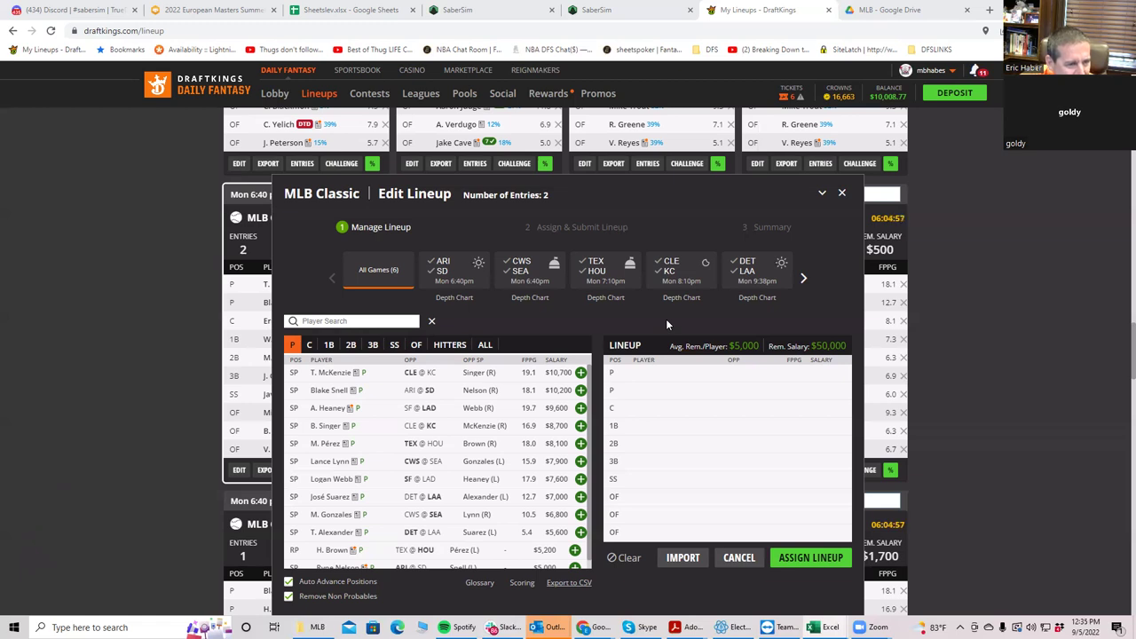
click(442, 268)
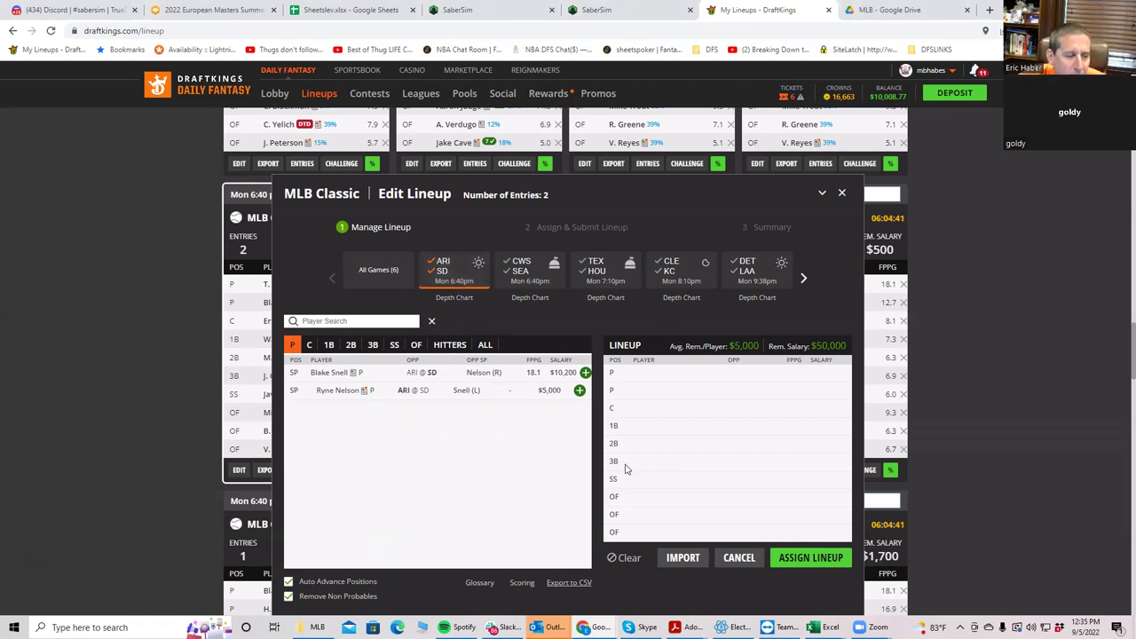
mouse_move(825, 628)
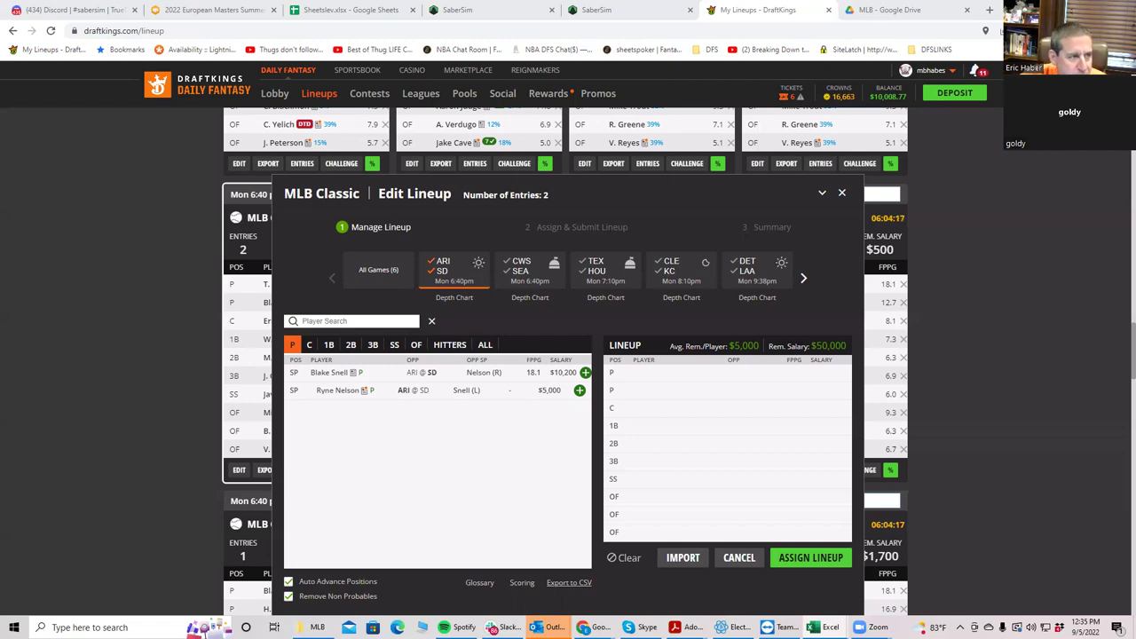
- Close the 2022 European Masters browser tab and return to the lineup editor
click(209, 10)
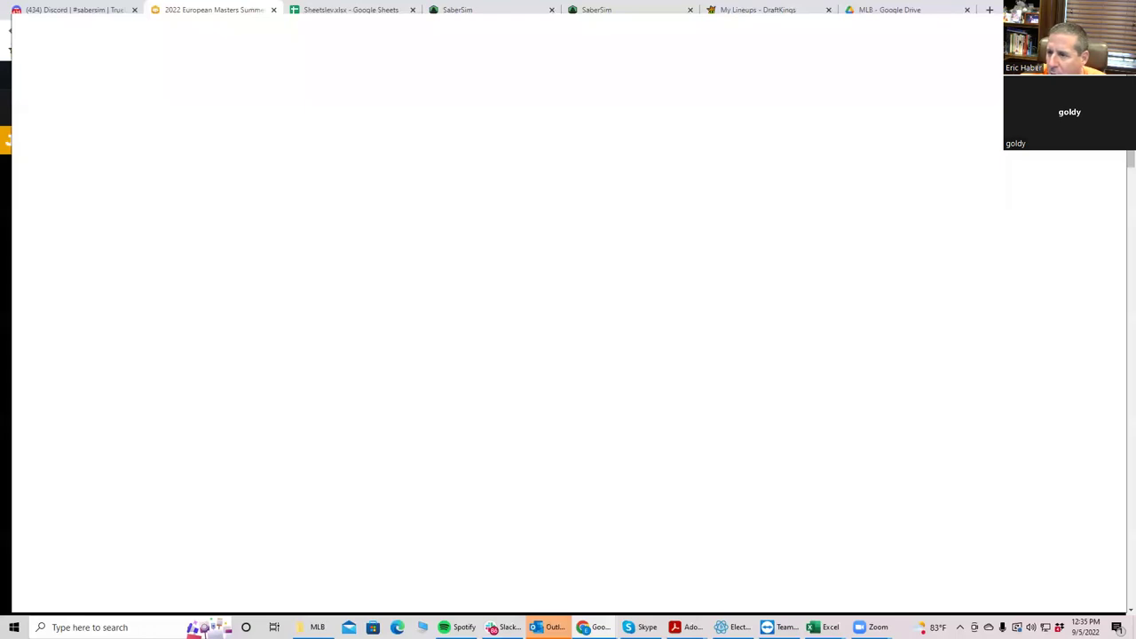
key(ctrl+w)
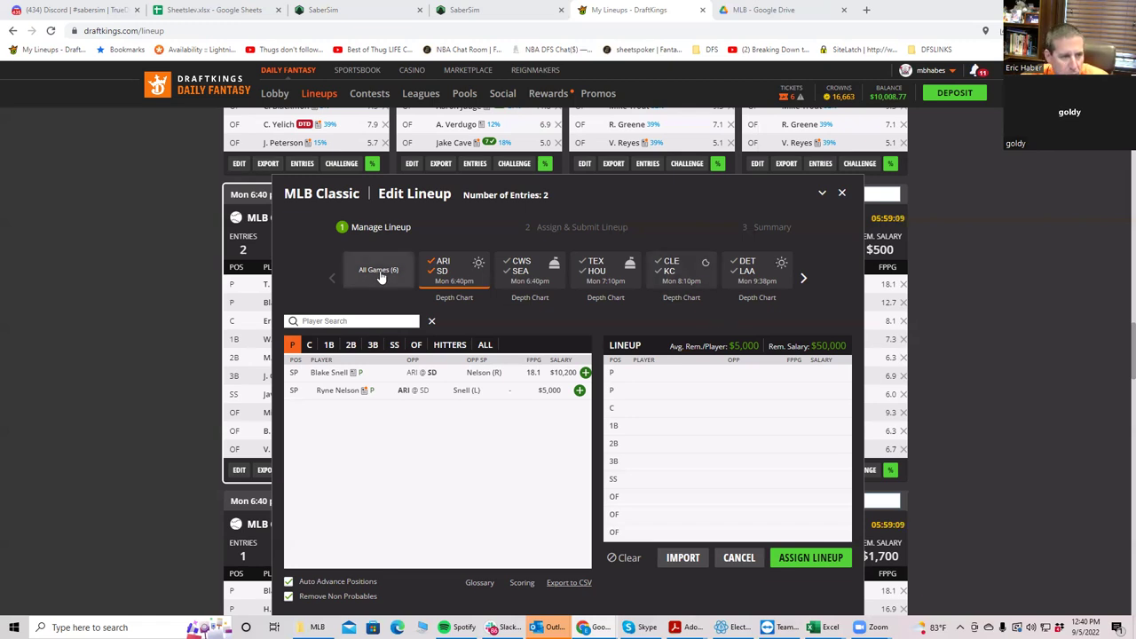
- Cycle the ARI @ SD filter through its team options and return to the pitchers of all games
click(438, 276)
click(441, 277)
click(447, 279)
click(446, 279)
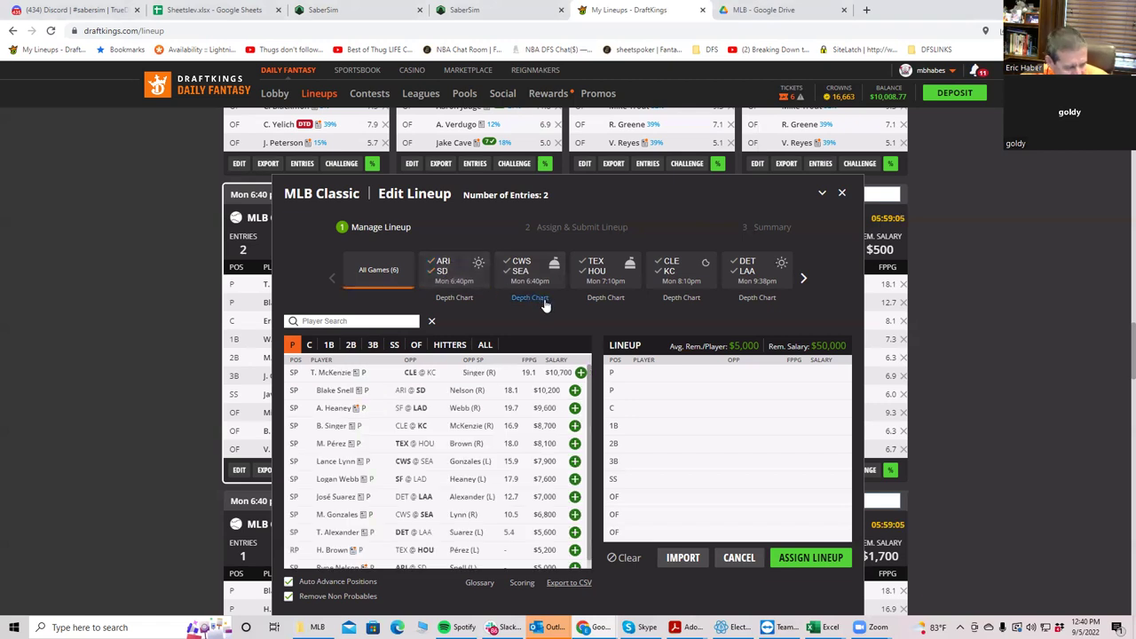
mouse_move(812, 627)
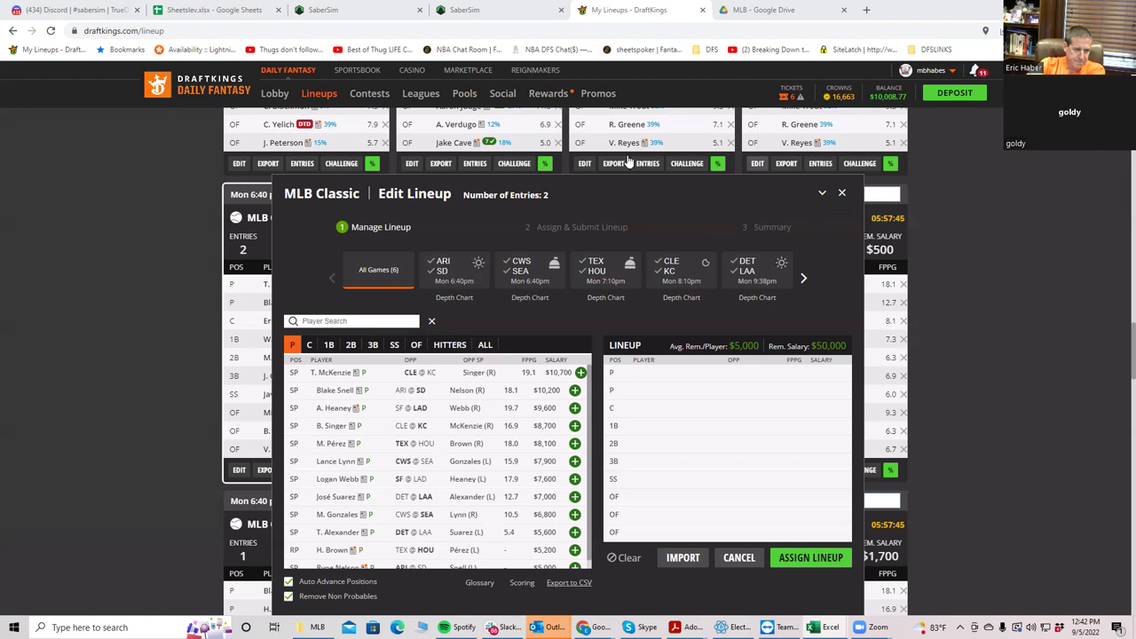
- Filter the player pool to the ARI @ SD game and add pitcher Blake Snell to the lineup
click(452, 274)
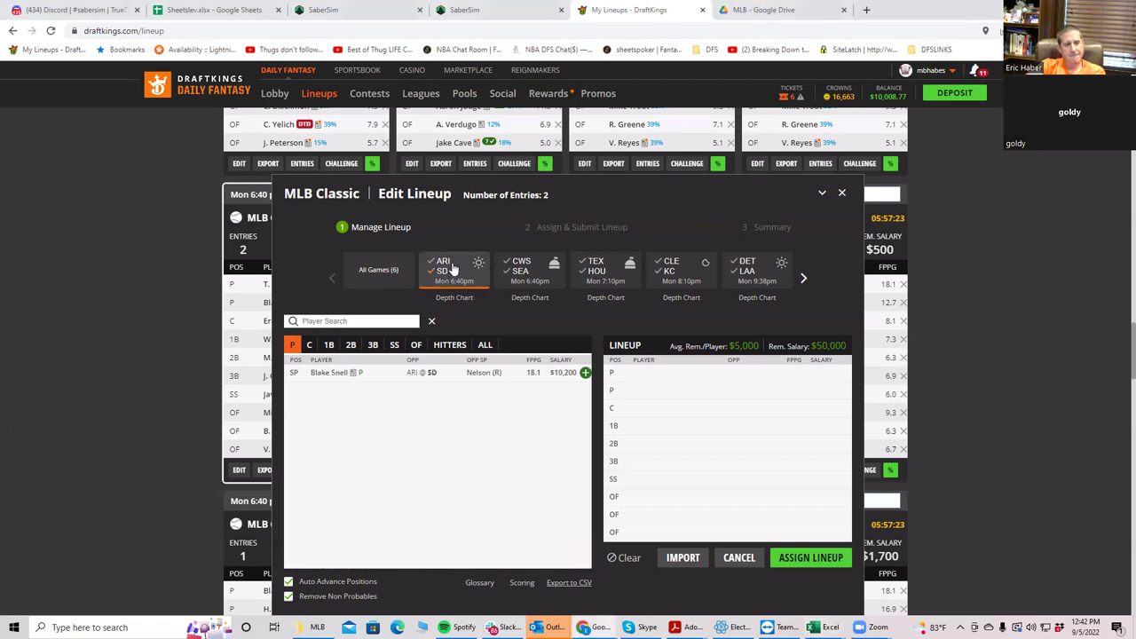
click(451, 266)
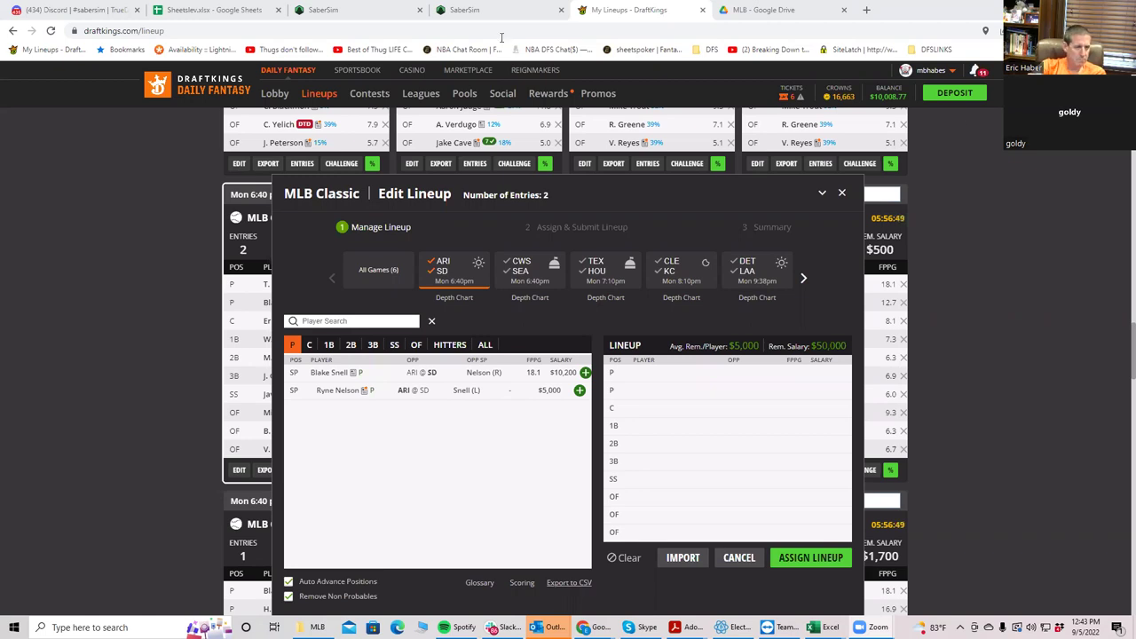
click(585, 373)
- Limit the pool to San Diego outfielders and add Juan Soto, J. Profar and T. Grisham to the lineup
click(443, 272)
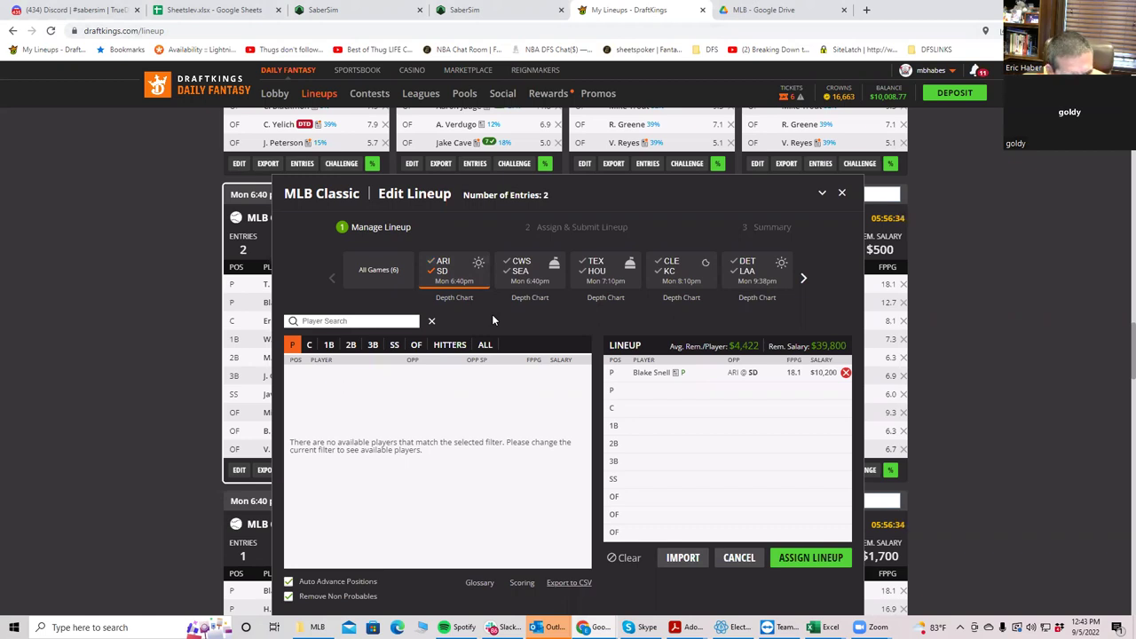
click(414, 347)
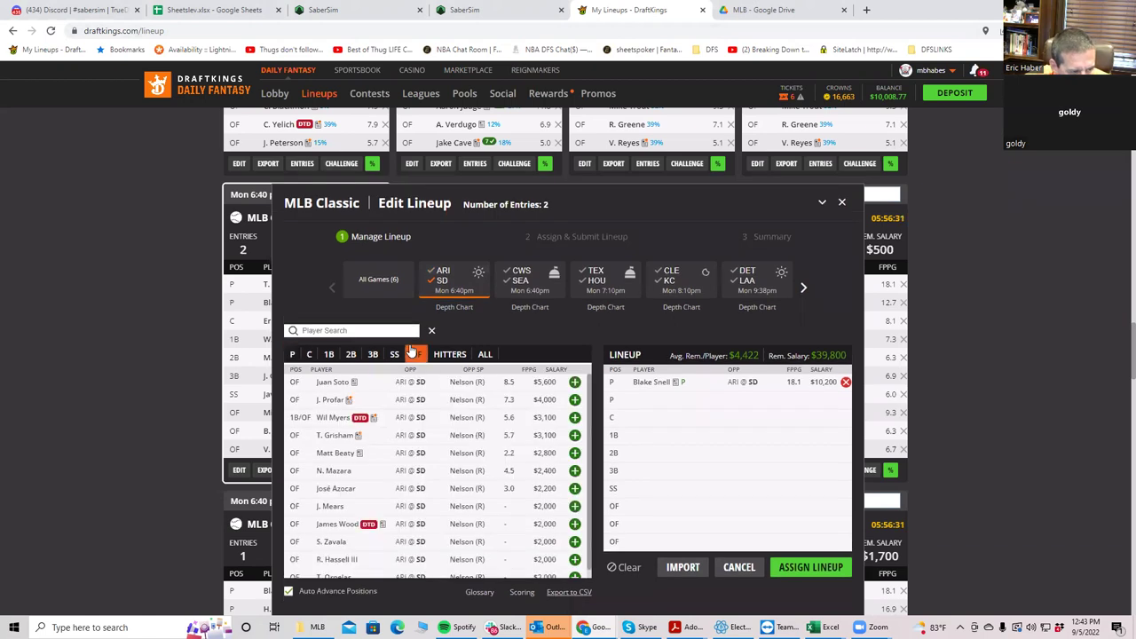
click(575, 382)
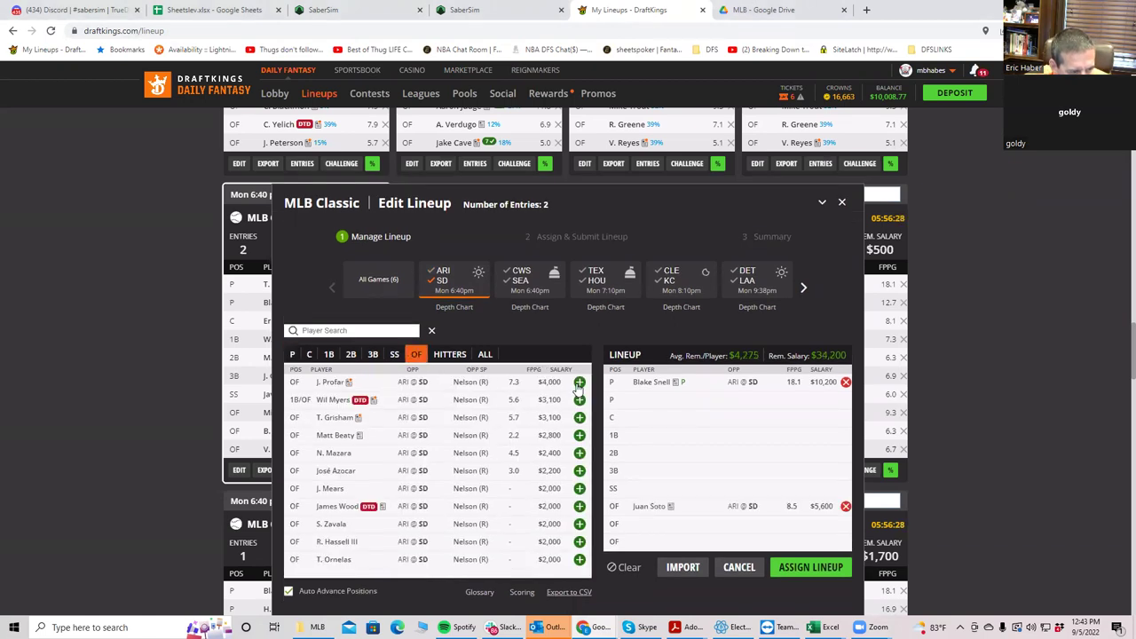
click(577, 381)
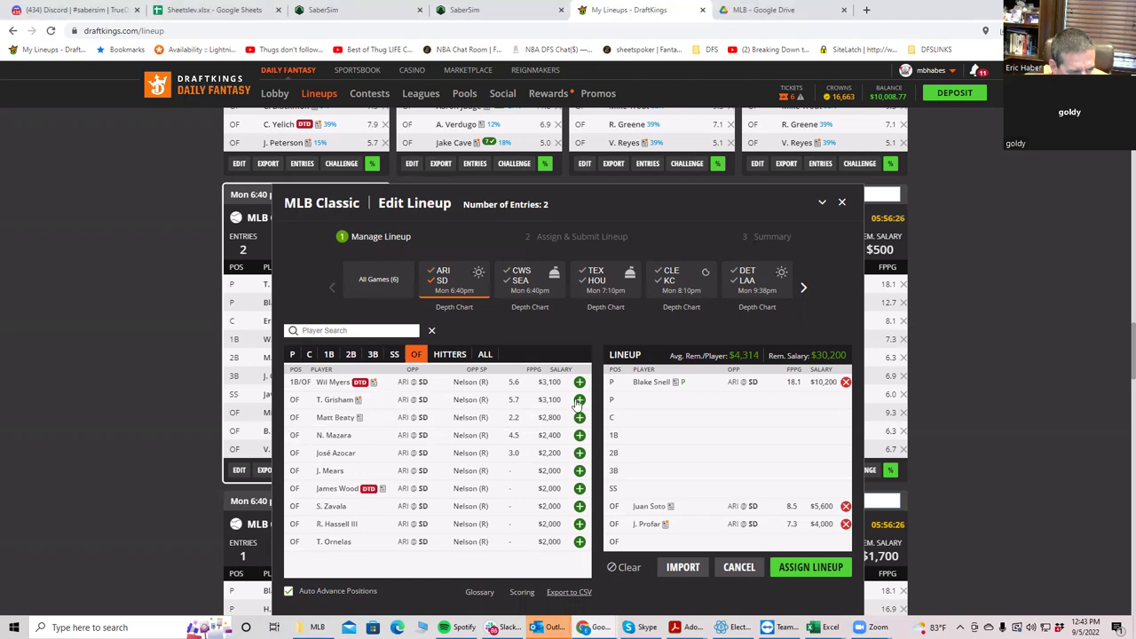
click(578, 401)
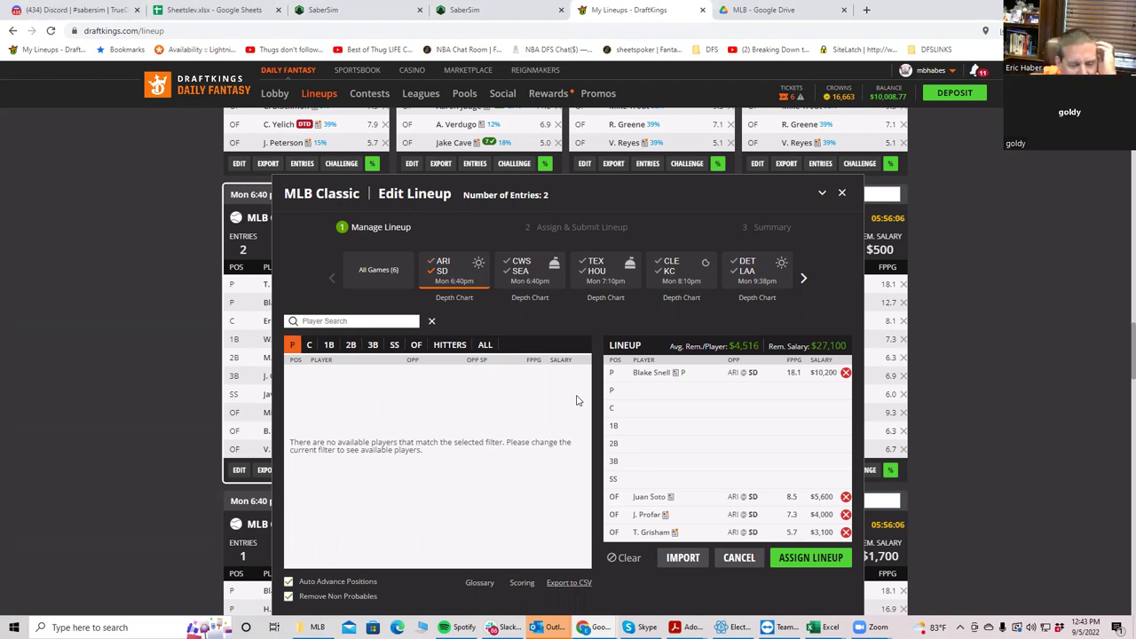
- Review the CWS @ SEA pitchers by team, and switch the pool to the TEX @ HOU game
click(485, 270)
click(518, 272)
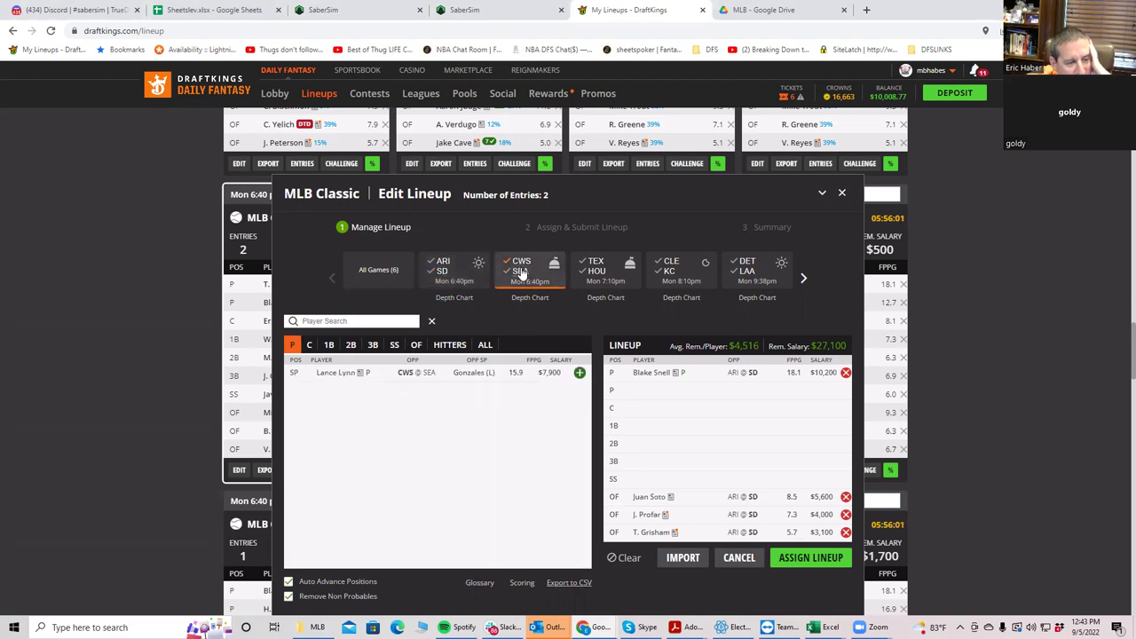
click(518, 275)
click(517, 275)
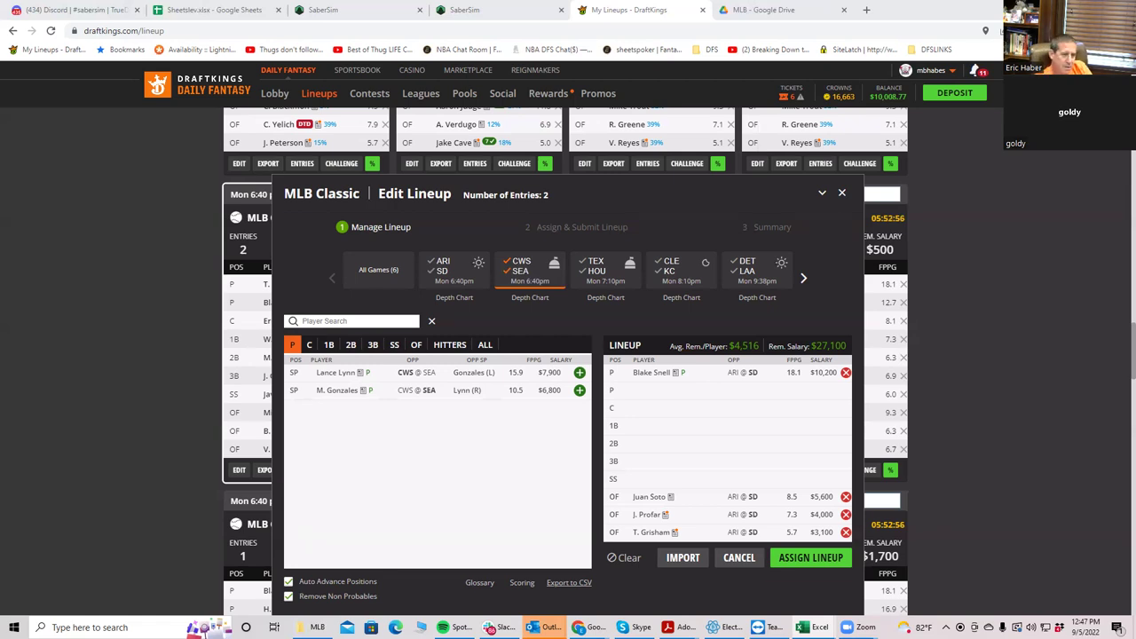
click(511, 268)
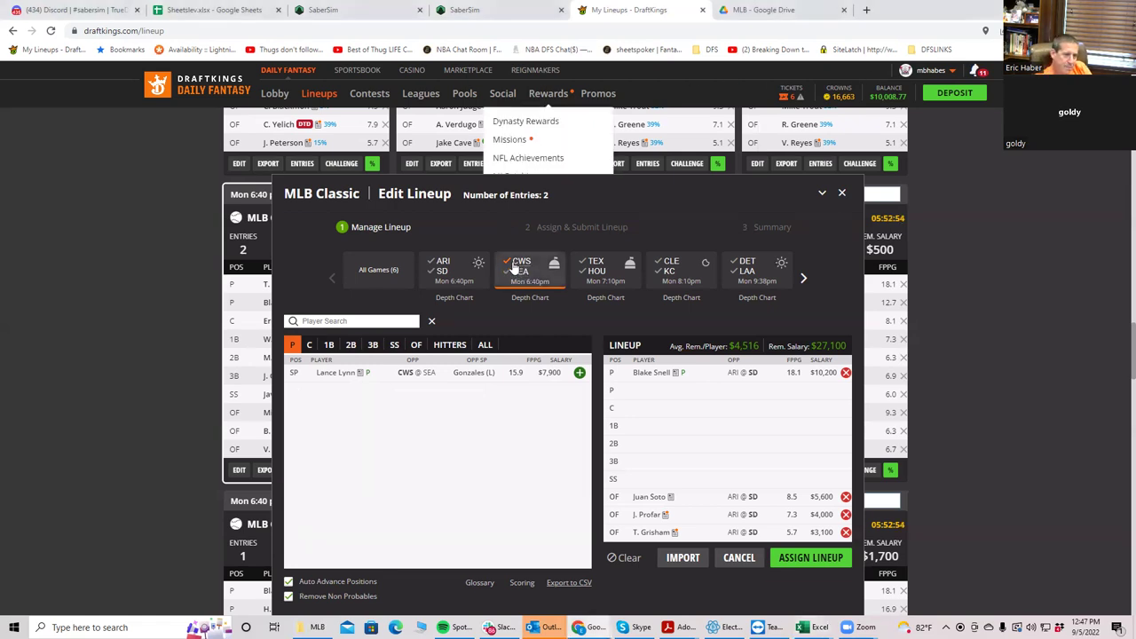
click(513, 268)
click(589, 265)
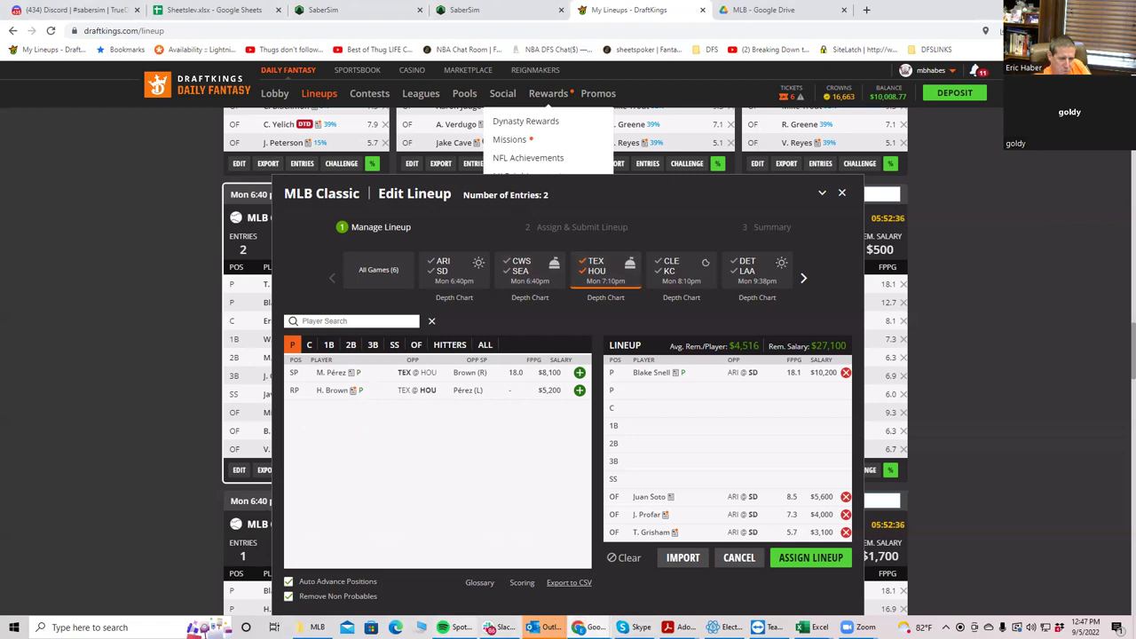
mouse_move(588, 627)
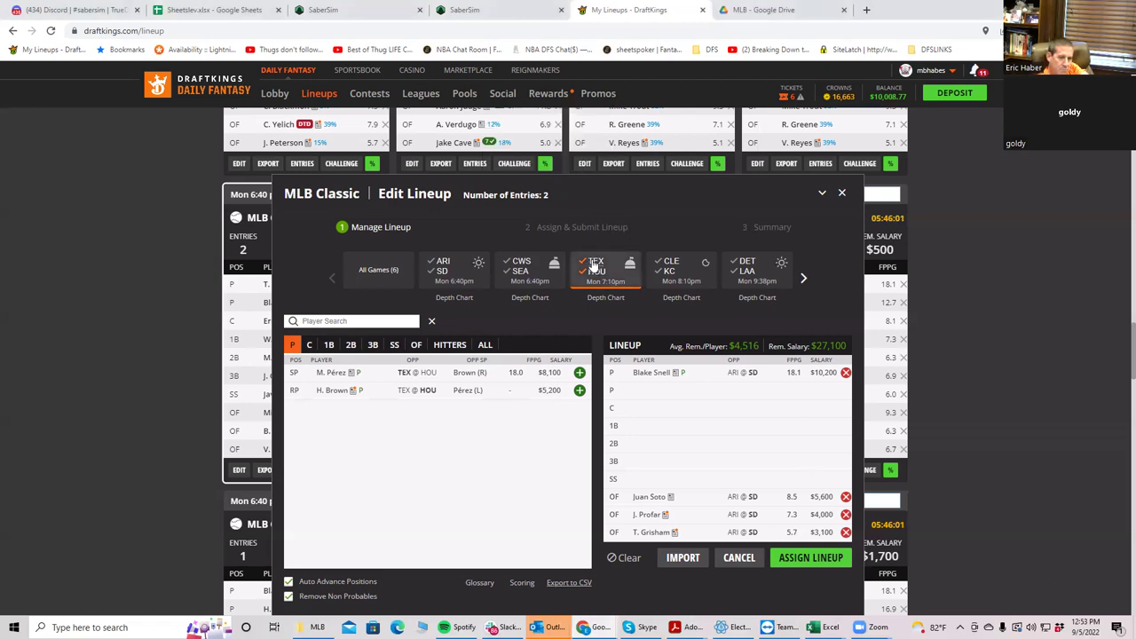
- Remove T. Grisham, J. Profar and Juan Soto from the lineup's outfield slots
click(846, 533)
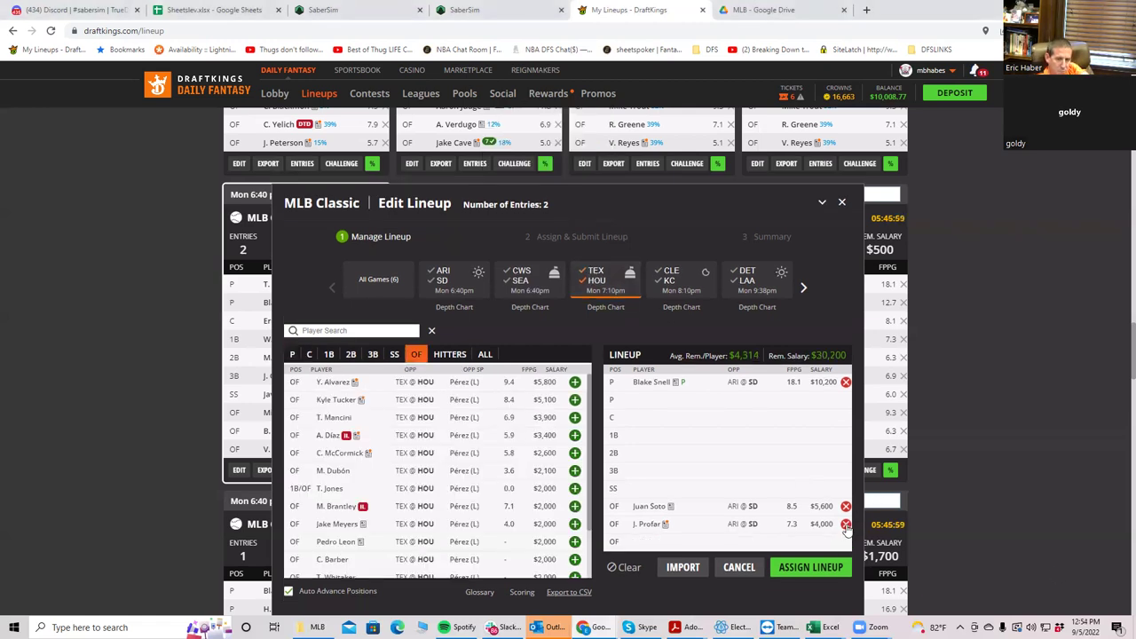
click(846, 525)
click(845, 506)
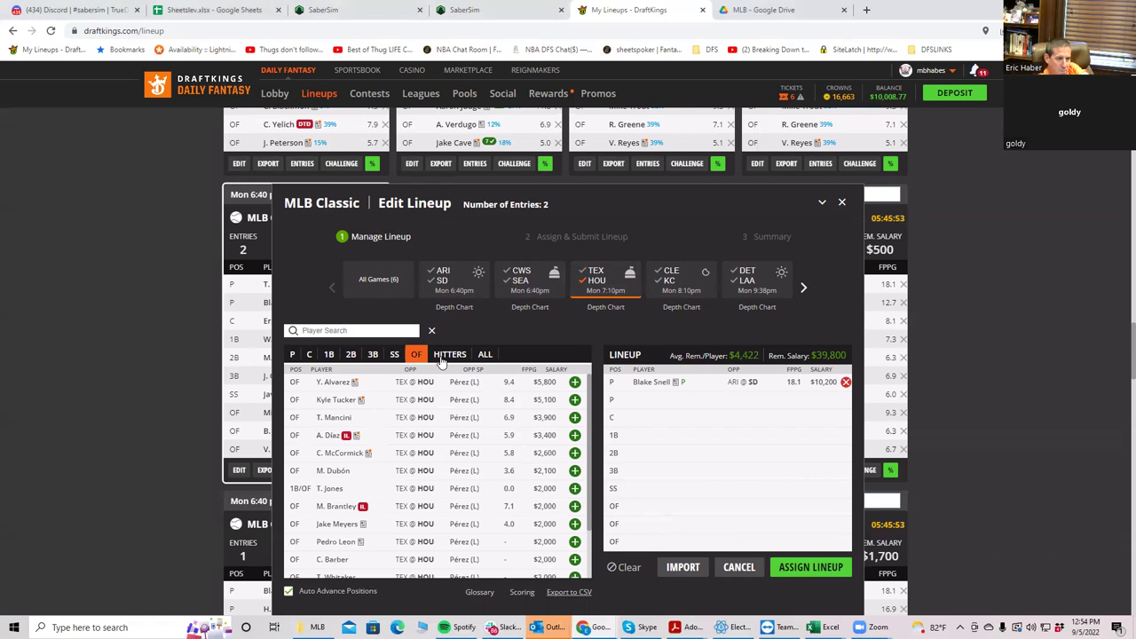
- Draft Houston outfielder Trey Mancini and shortstop Jeremy Peña into the lineup
click(333, 419)
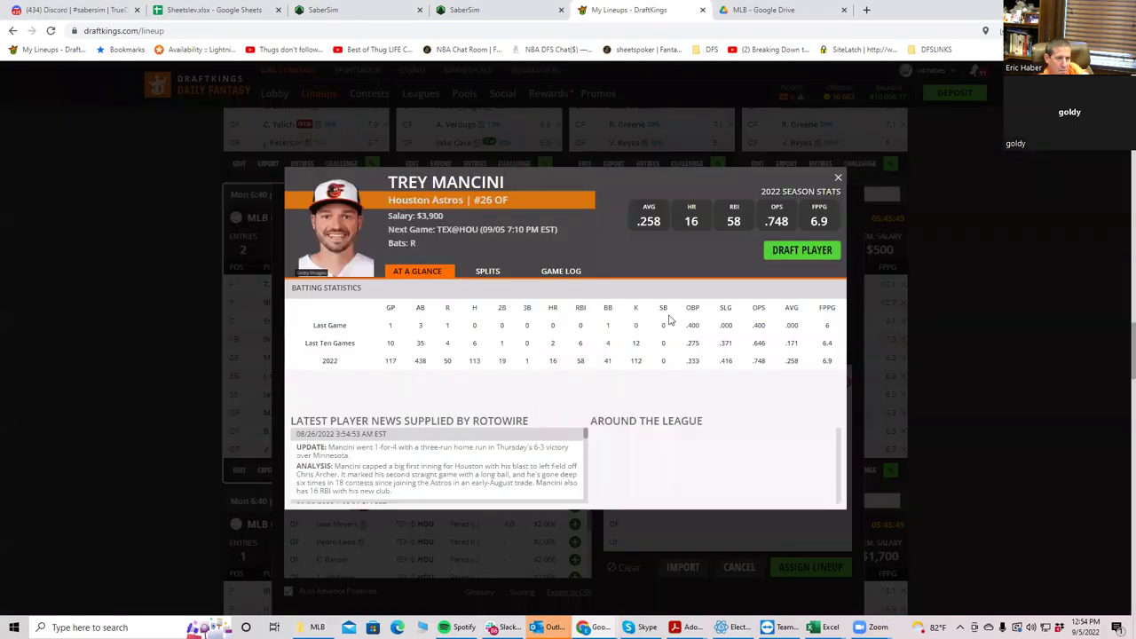
click(804, 252)
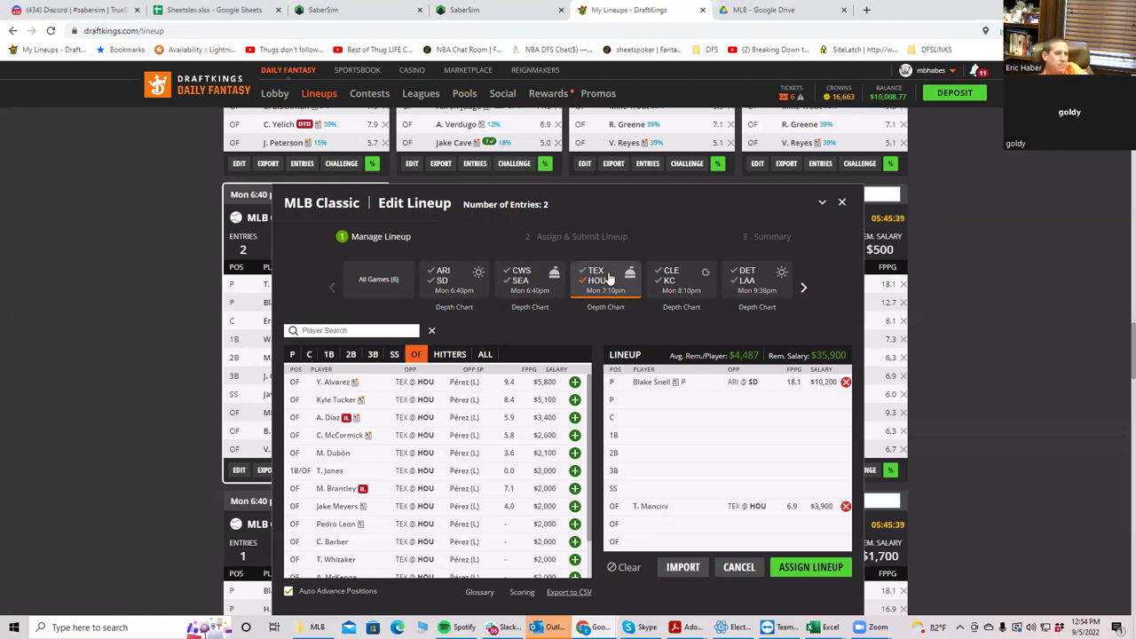
click(395, 355)
click(324, 389)
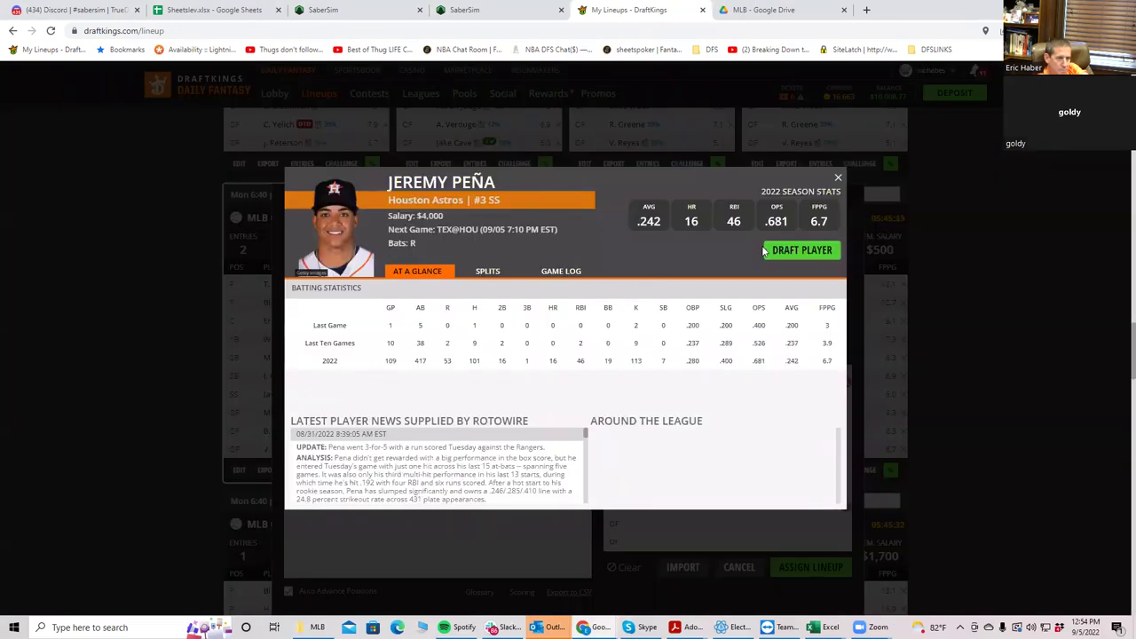
click(796, 252)
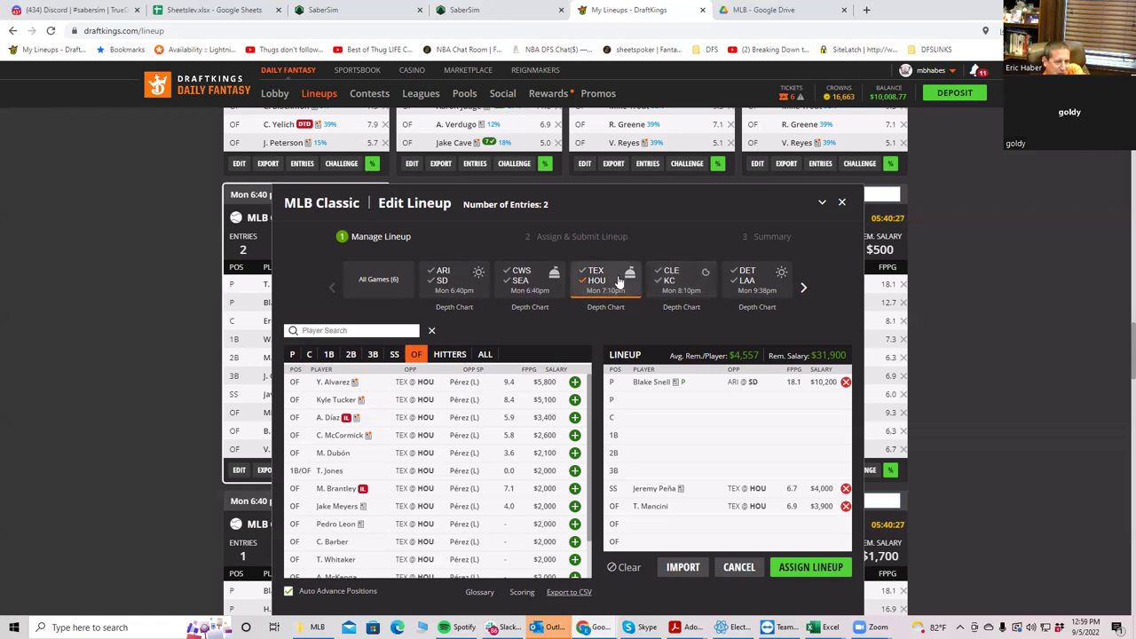
- Filter the pool to CLE @ KC pitchers and examine Brady Singer's player card and game log
click(584, 286)
click(669, 275)
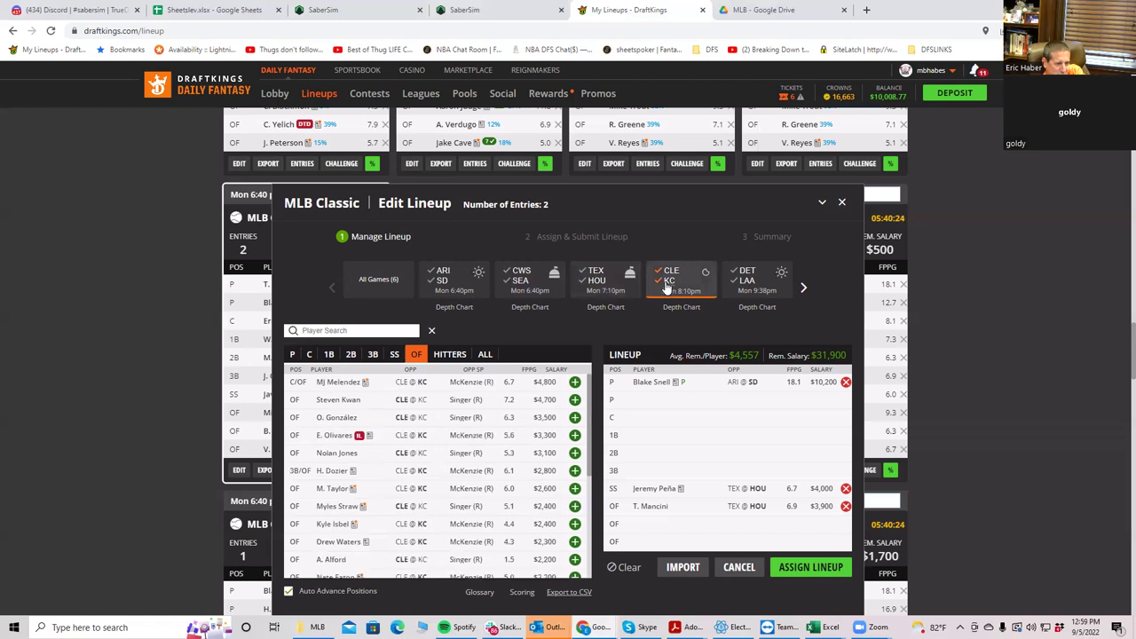
click(294, 356)
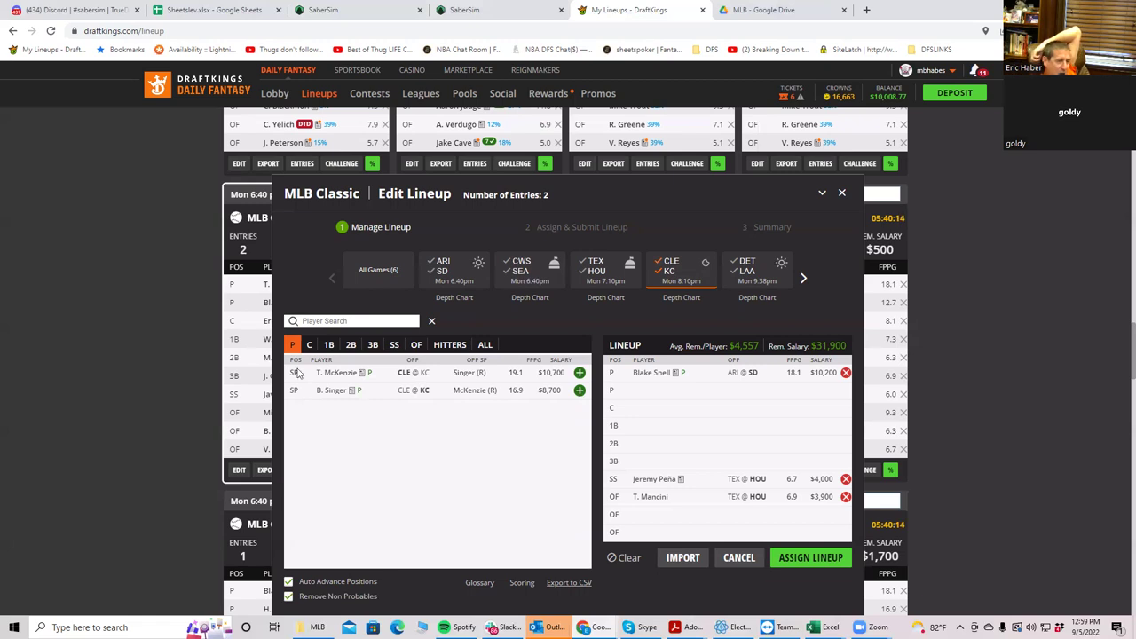
click(326, 393)
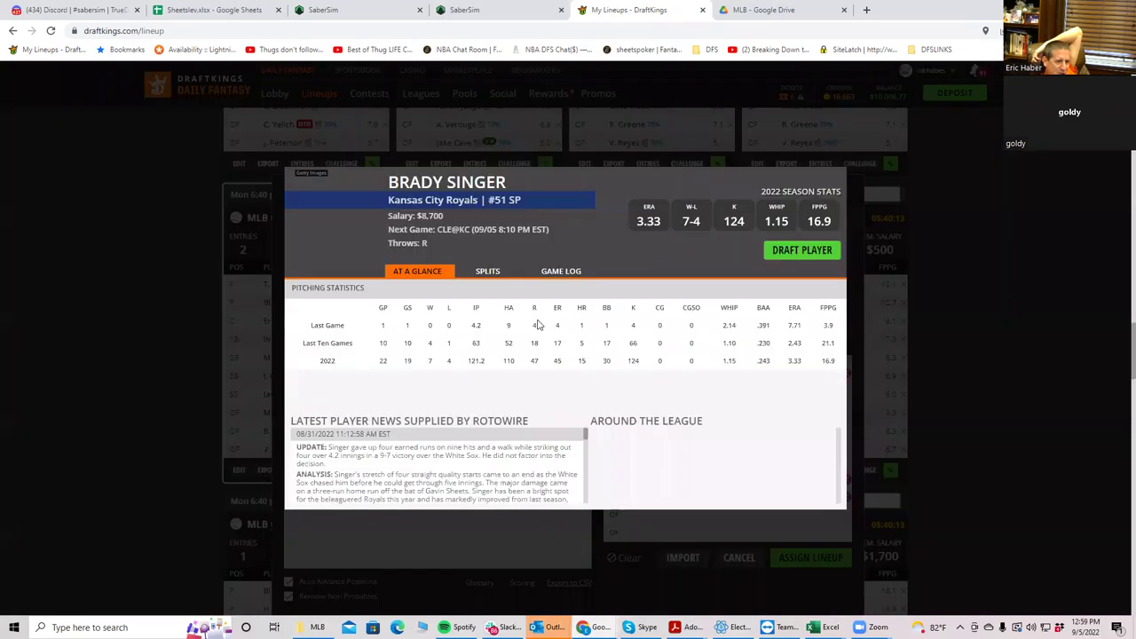
click(555, 274)
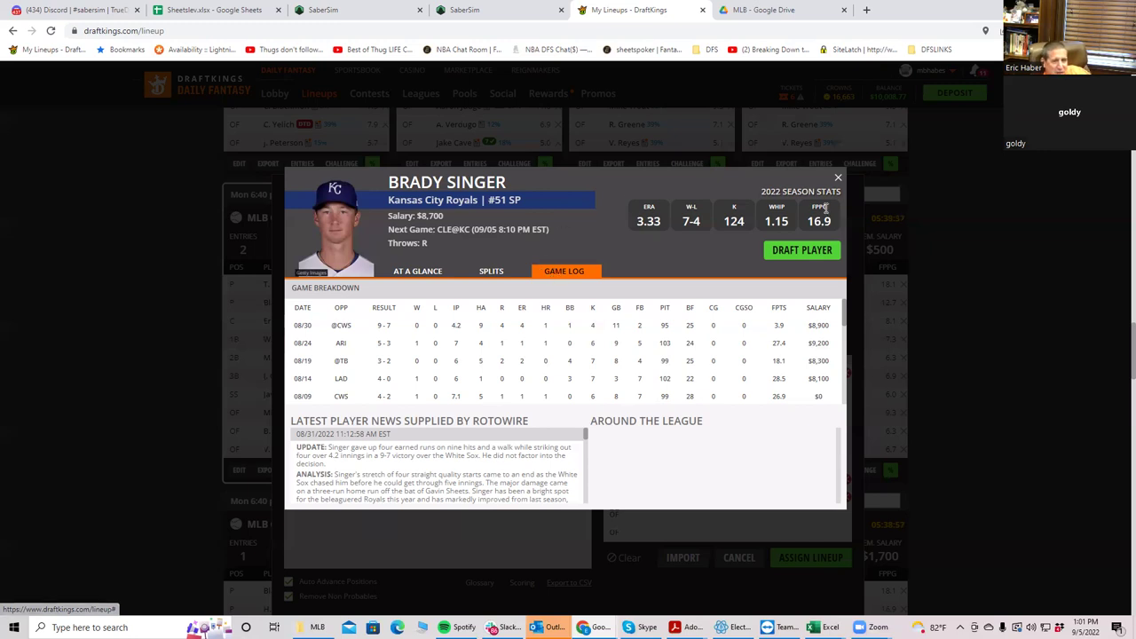
click(838, 180)
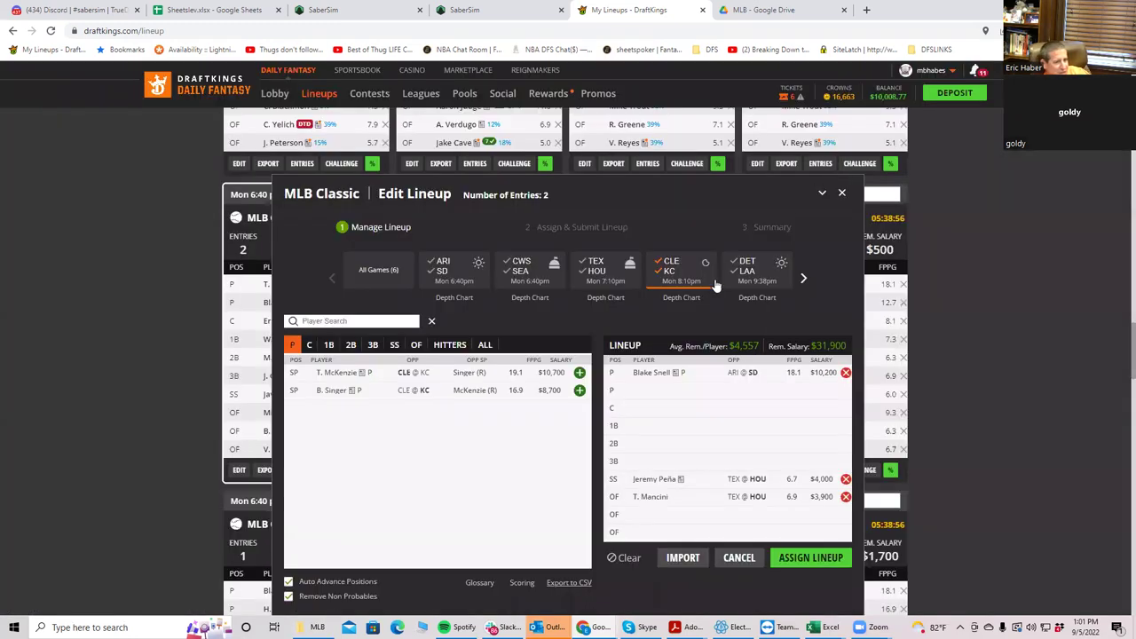
- Limit the CLE @ KC pitchers to Cleveland and examine Triston McKenzie's game log down to his May and June starts
click(662, 273)
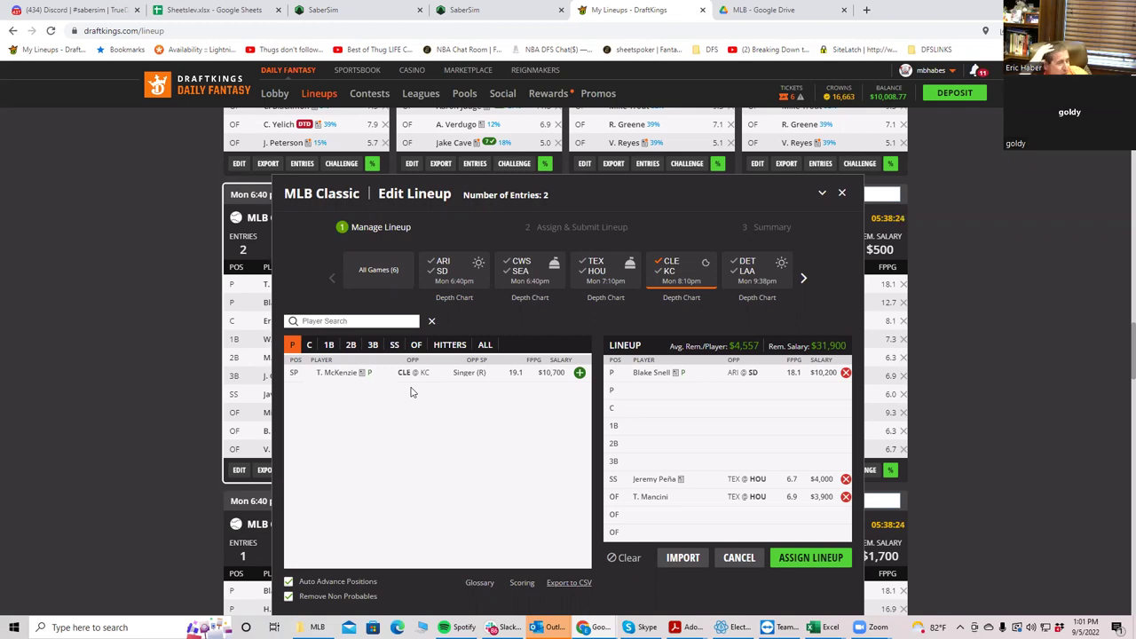
click(339, 374)
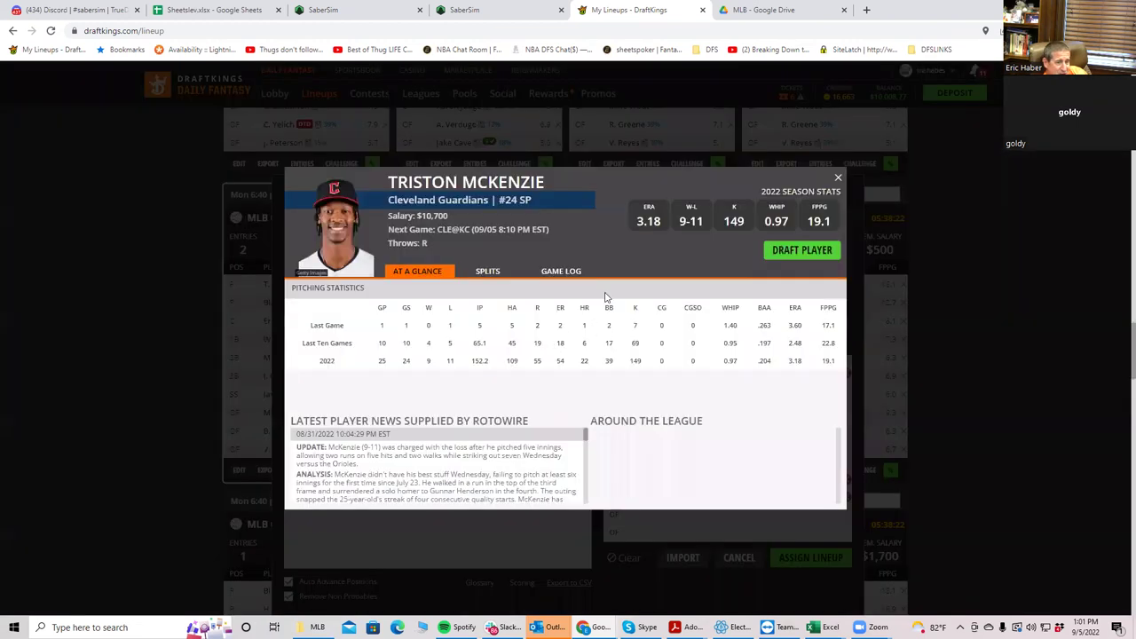
click(563, 271)
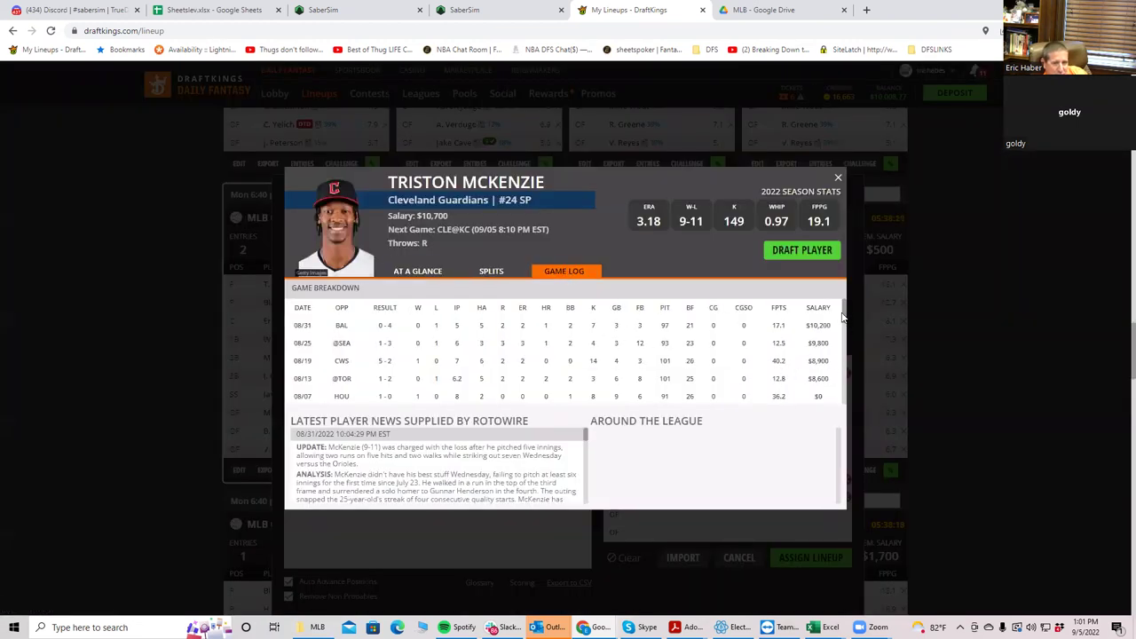
drag(842, 321, 840, 366)
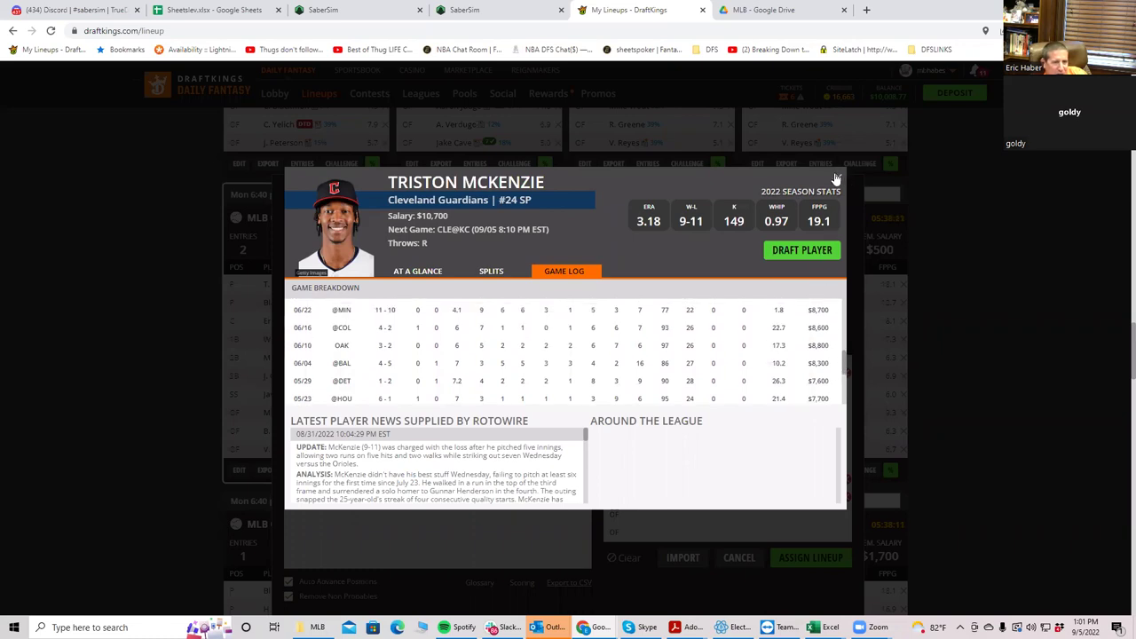
click(836, 179)
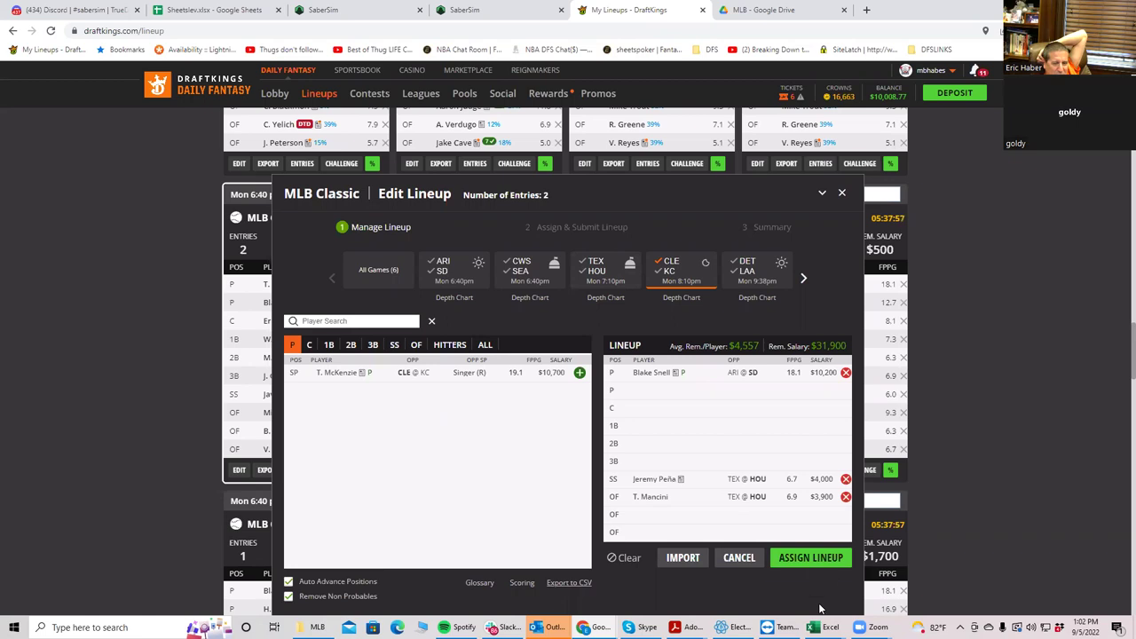
- Switch to SaberSim to examine the team stack exposures for the 6:40PM main slate, and return to the DraftKings lineup editor
mouse_move(822, 627)
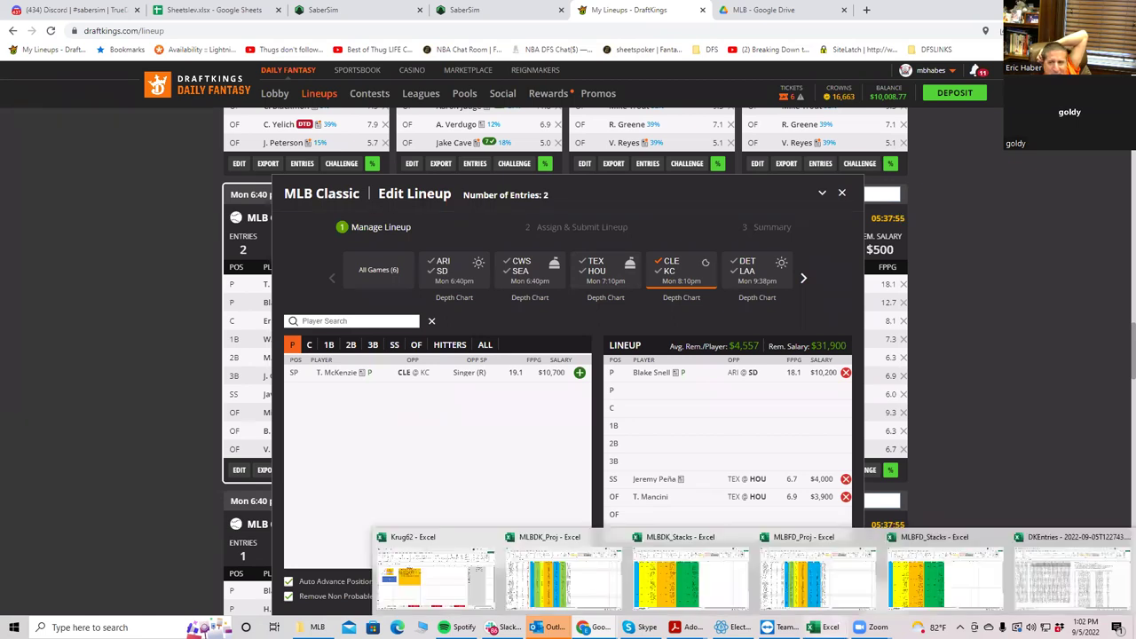
click(471, 9)
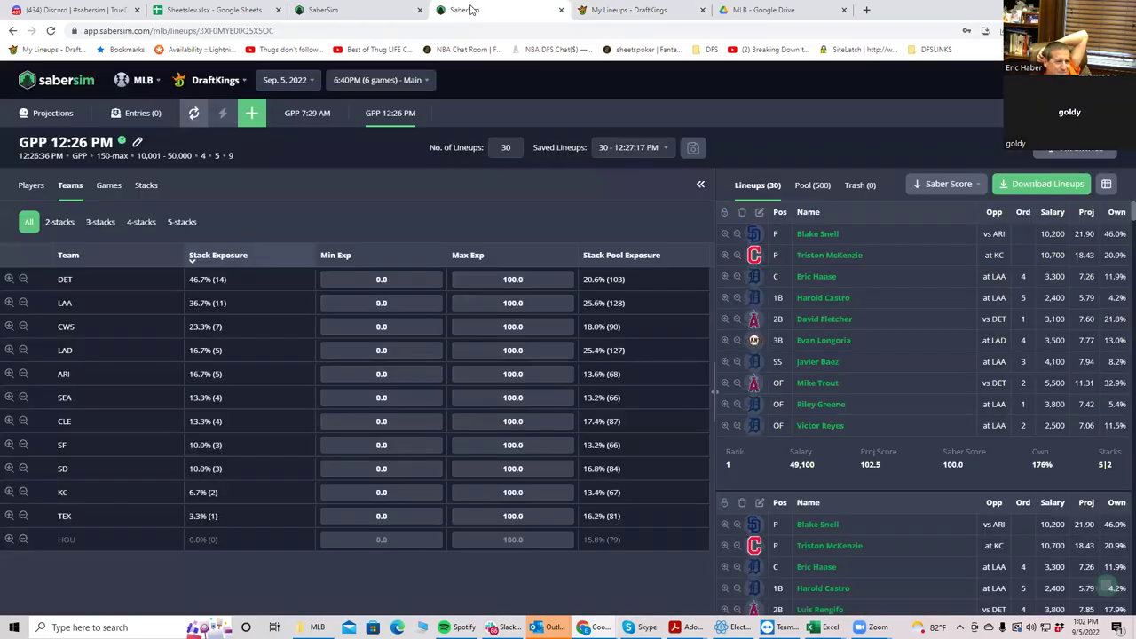
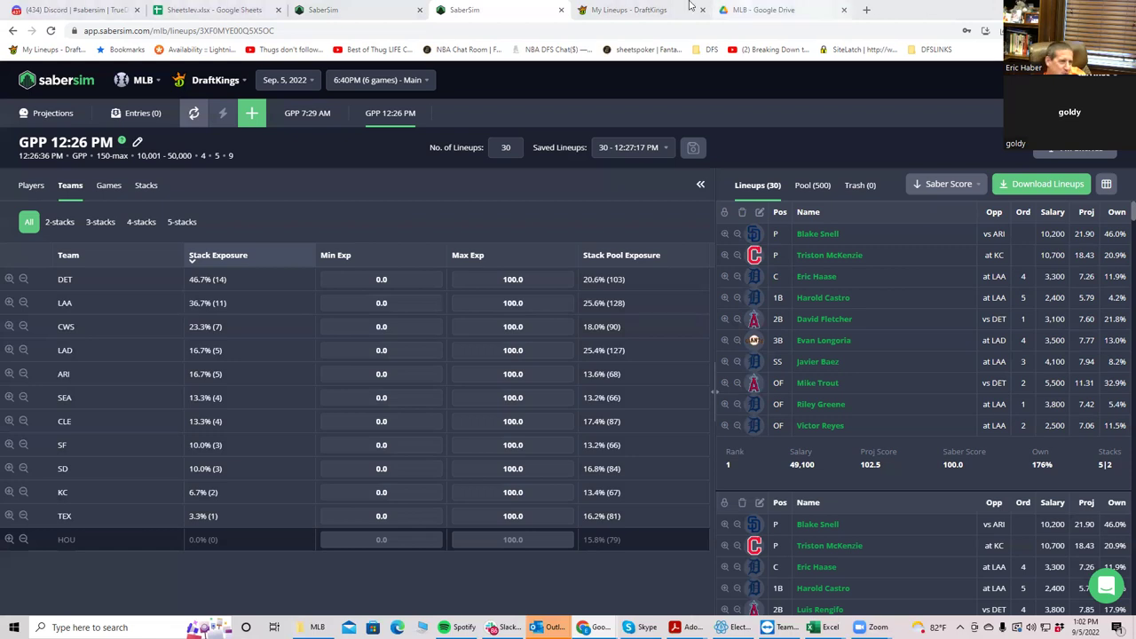
click(651, 10)
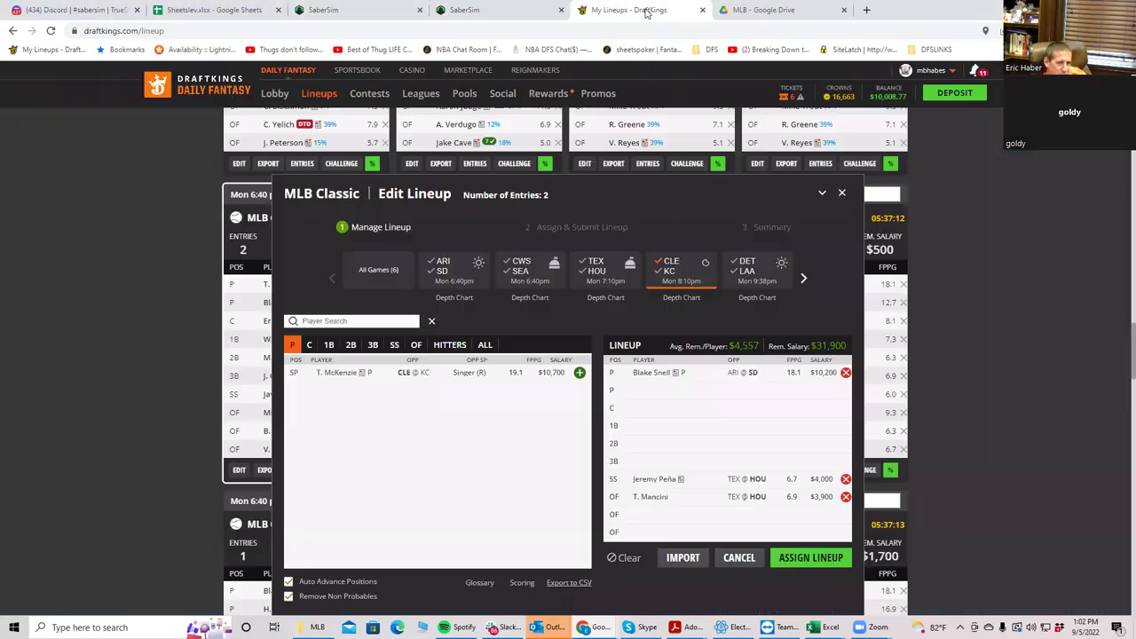
- Switch the pitcher filter from CLE @ KC to DET @ LAA and examine José Suarez's player card and game log
click(672, 269)
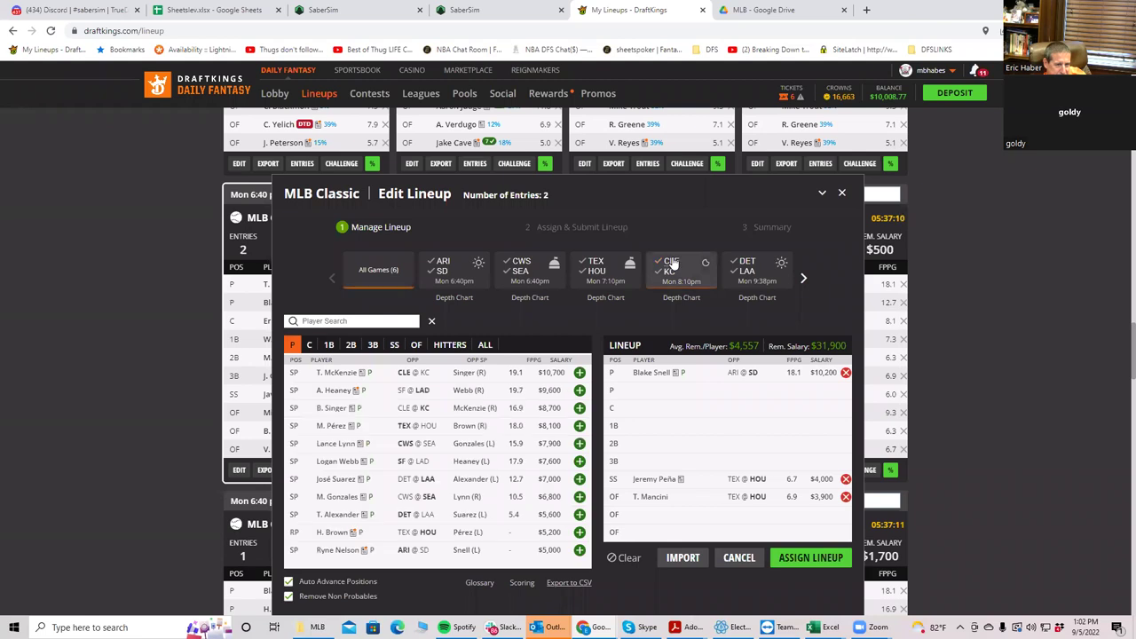
click(739, 276)
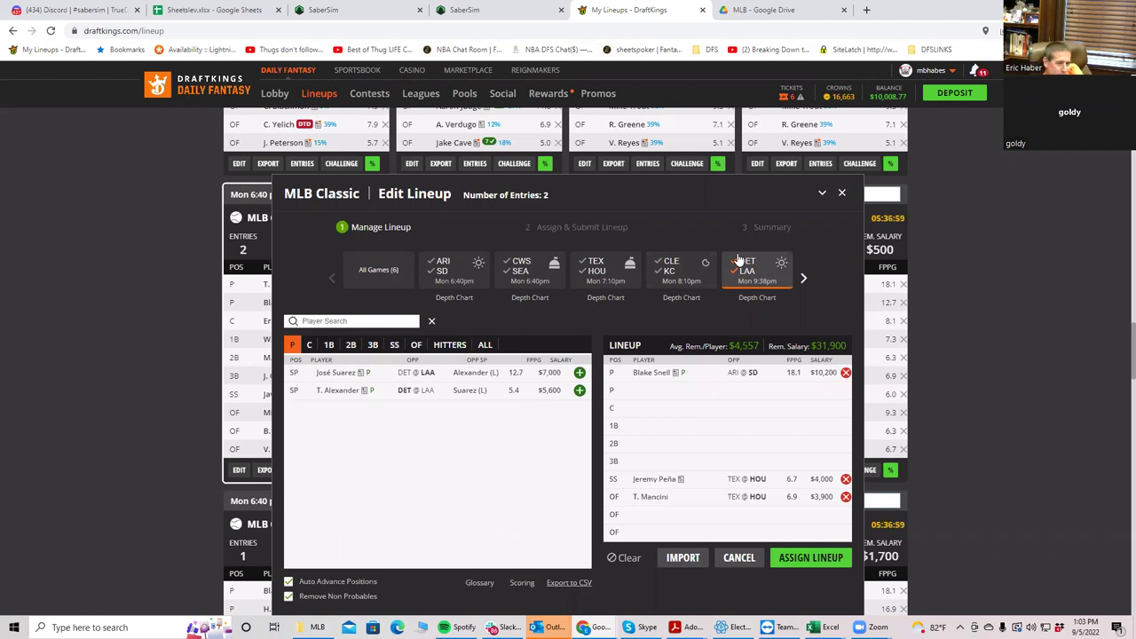
click(340, 375)
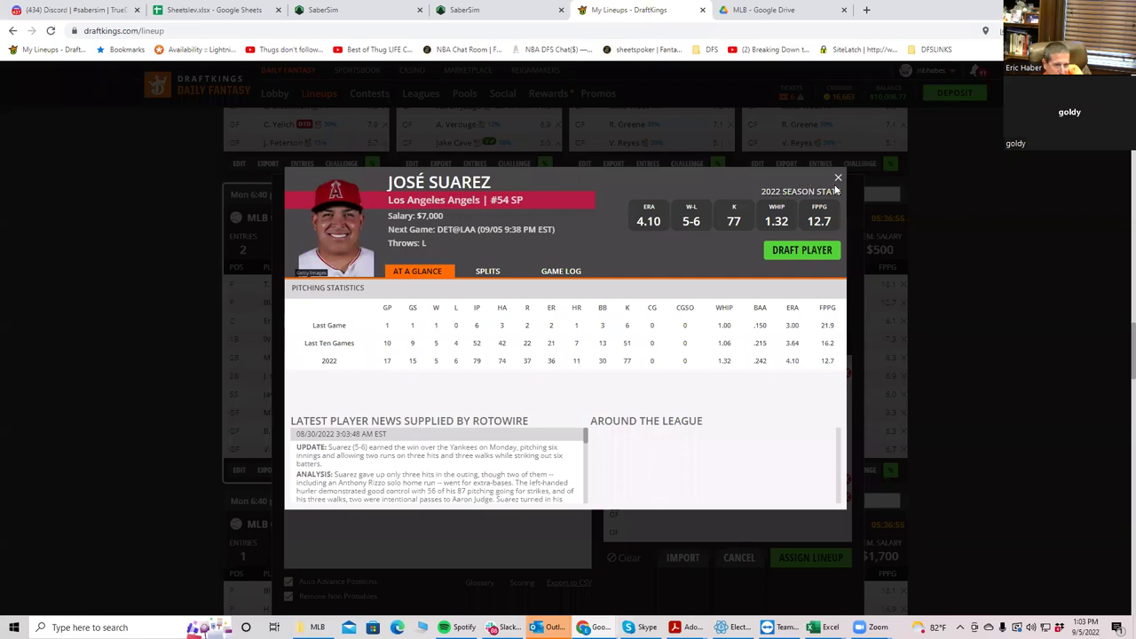
click(551, 274)
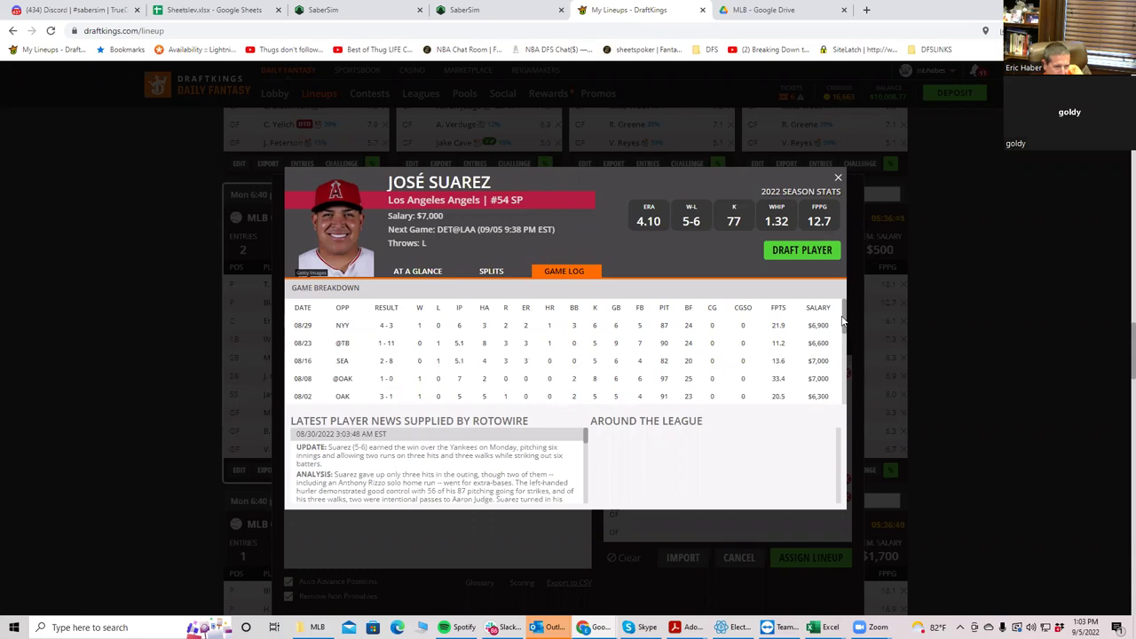
drag(843, 321, 857, 269)
click(838, 179)
- Clear the DET @ LAA game filter and examine San Francisco pitcher Logan Webb's game log
click(751, 282)
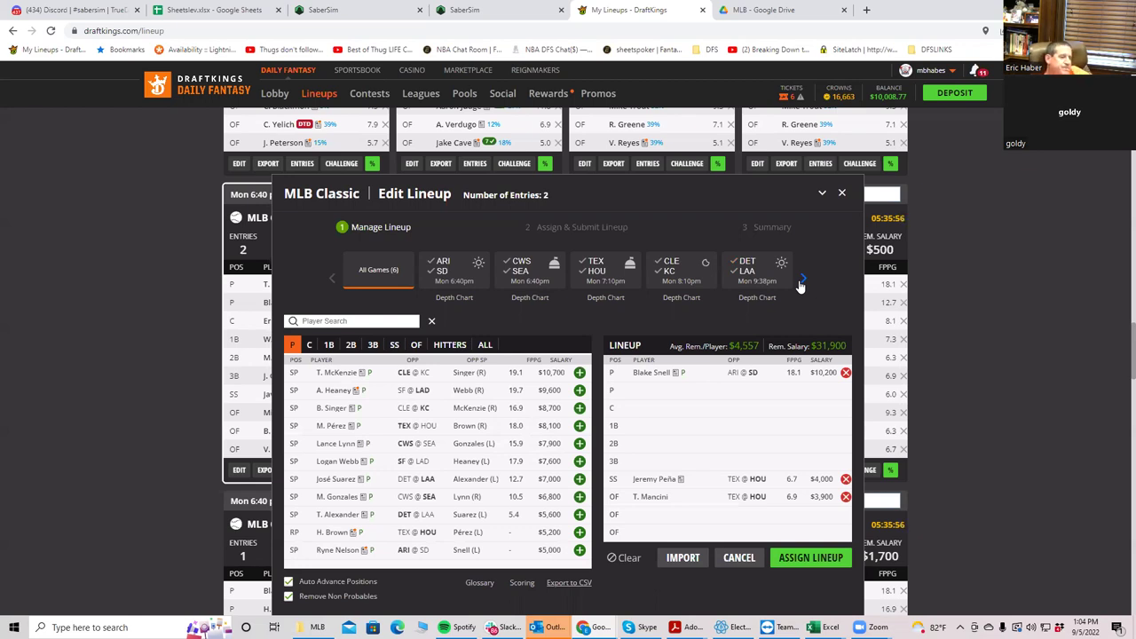
click(346, 460)
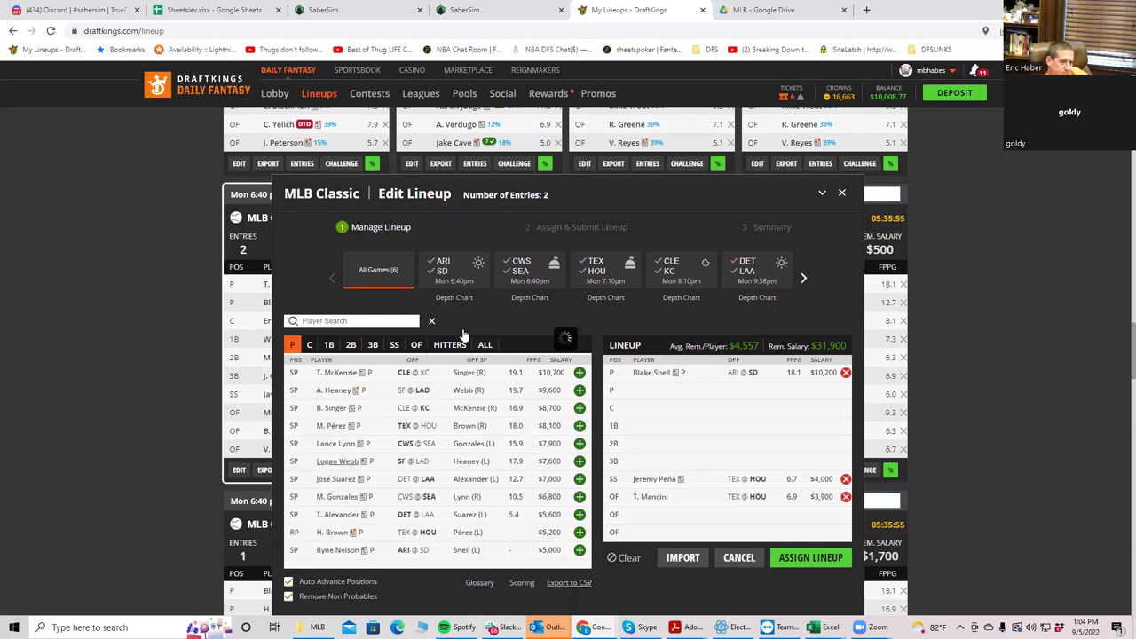
click(549, 273)
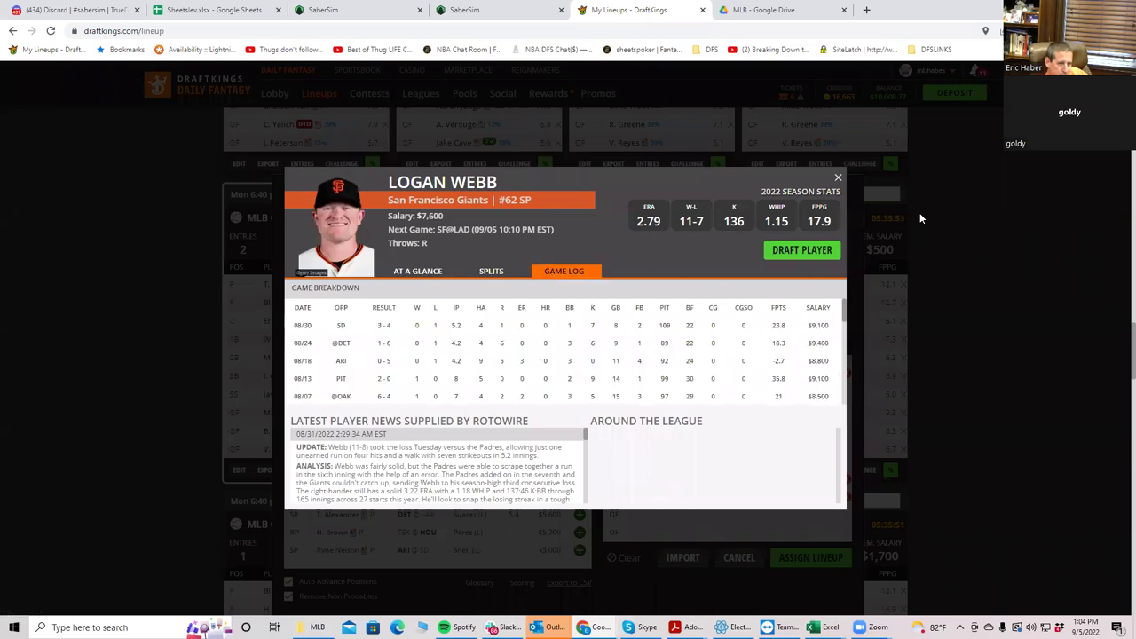
click(837, 177)
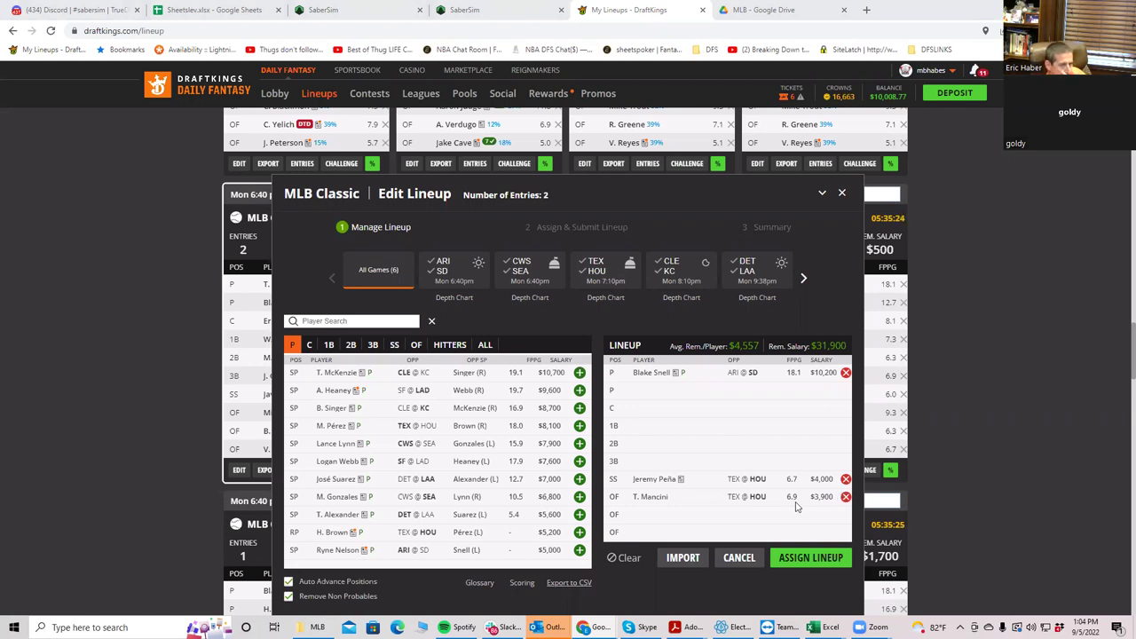
- Remove T. Mancini and Jeremy Peña from the lineup's outfield and shortstop slots
click(845, 499)
click(846, 488)
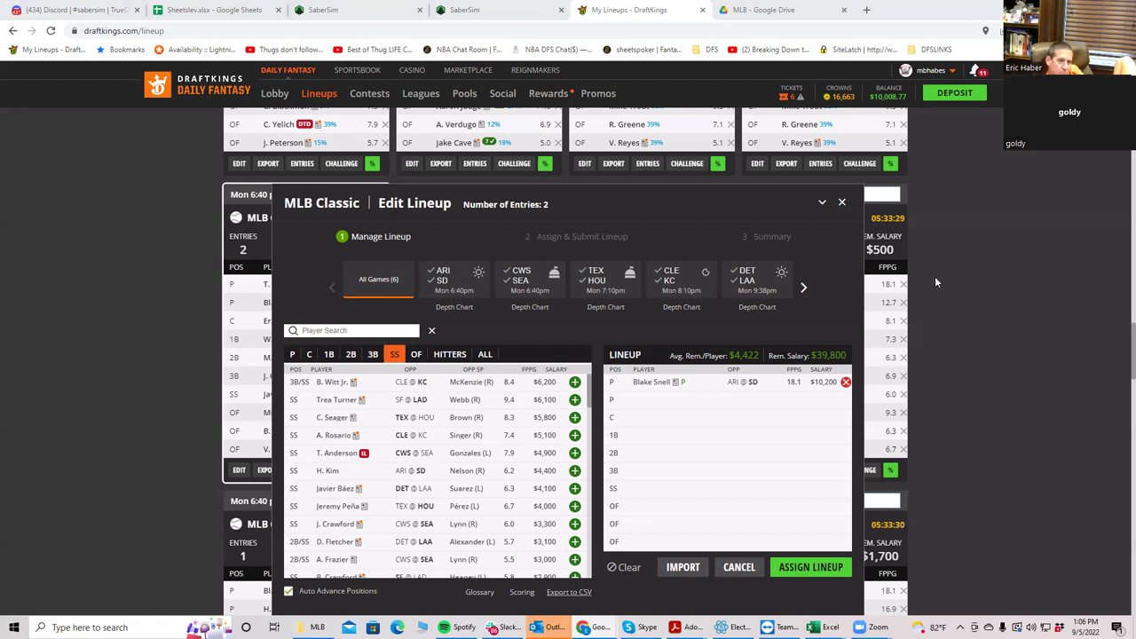
- Filter the player pool to DET @ LAA and review that game's pitchers and outfielders
click(748, 274)
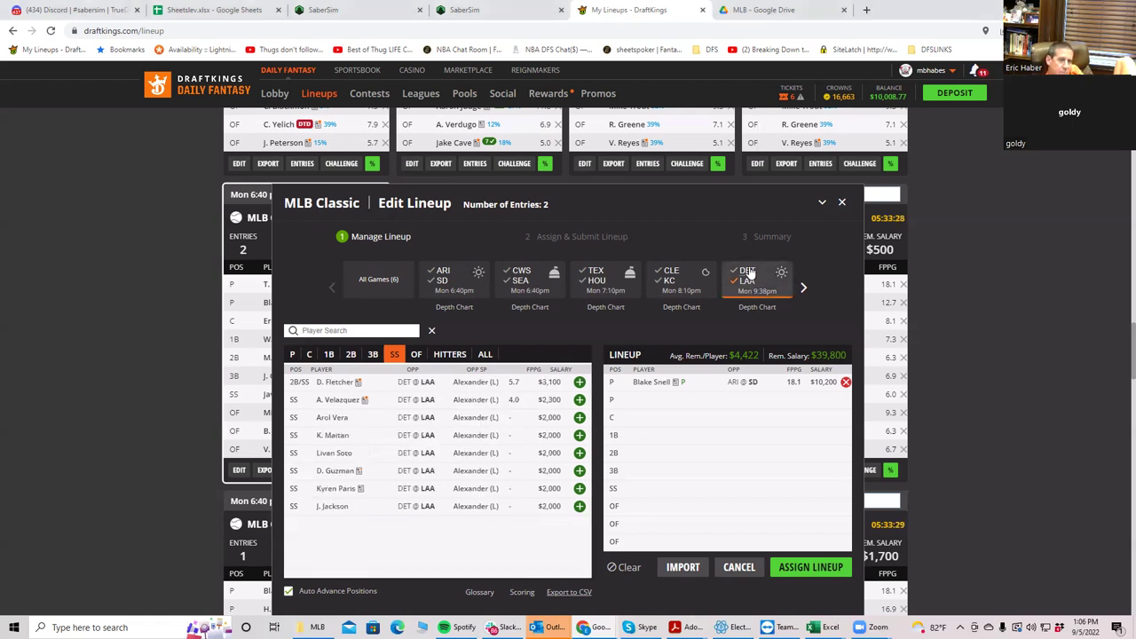
click(292, 356)
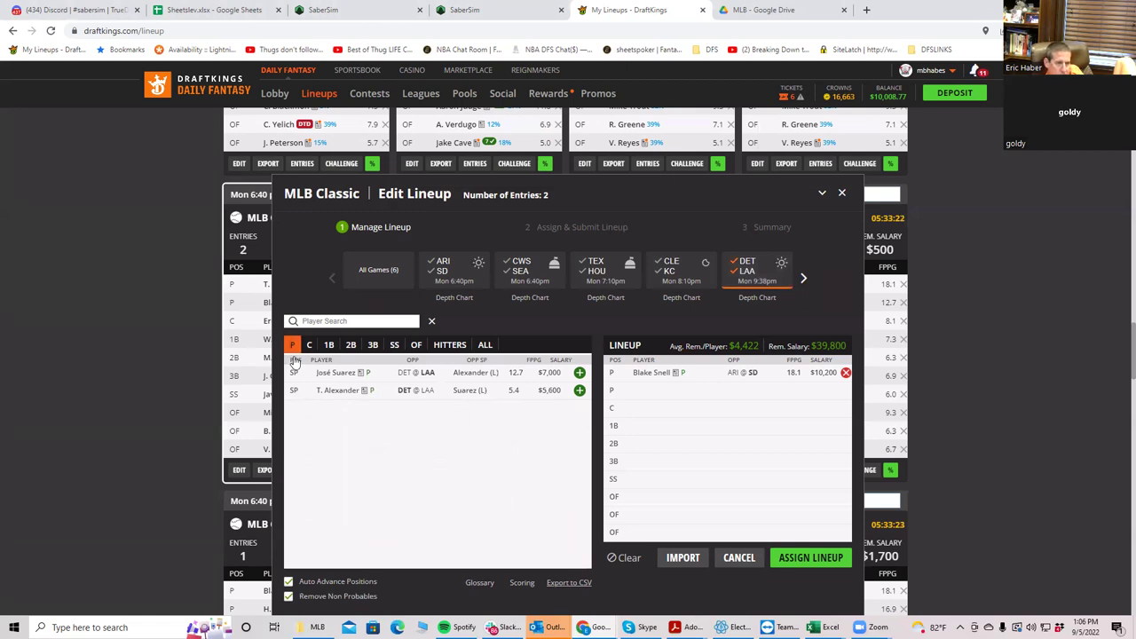
click(419, 344)
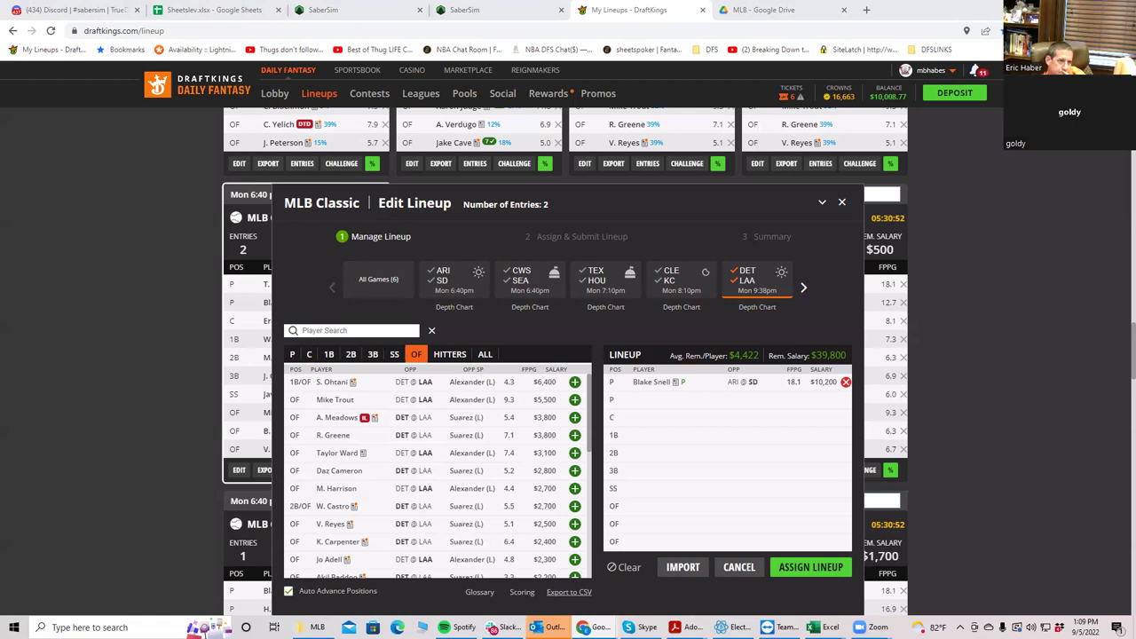
- Look through the SaberSim pages, including the early slate's projections, and return to the DraftKings lineup editor
click(477, 11)
click(319, 11)
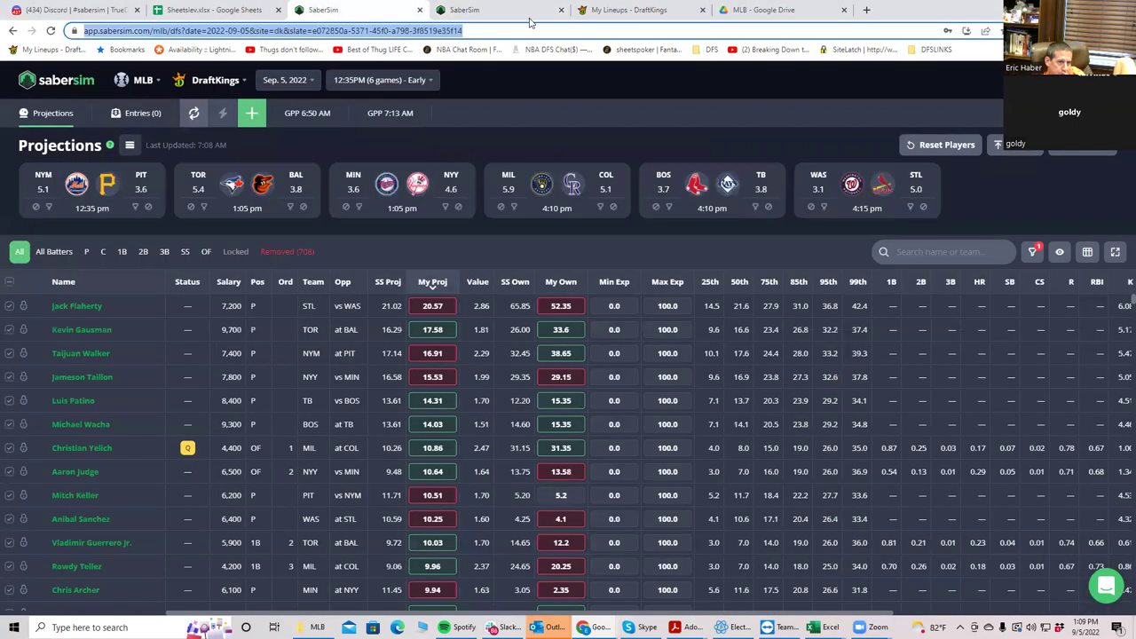
click(626, 14)
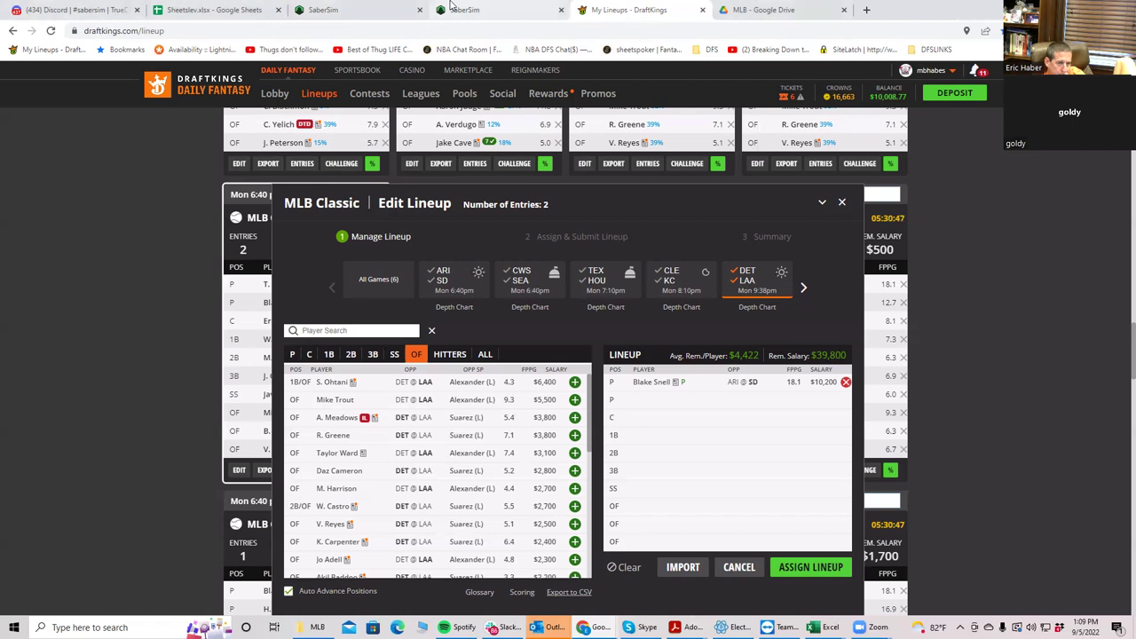
mouse_move(451, 6)
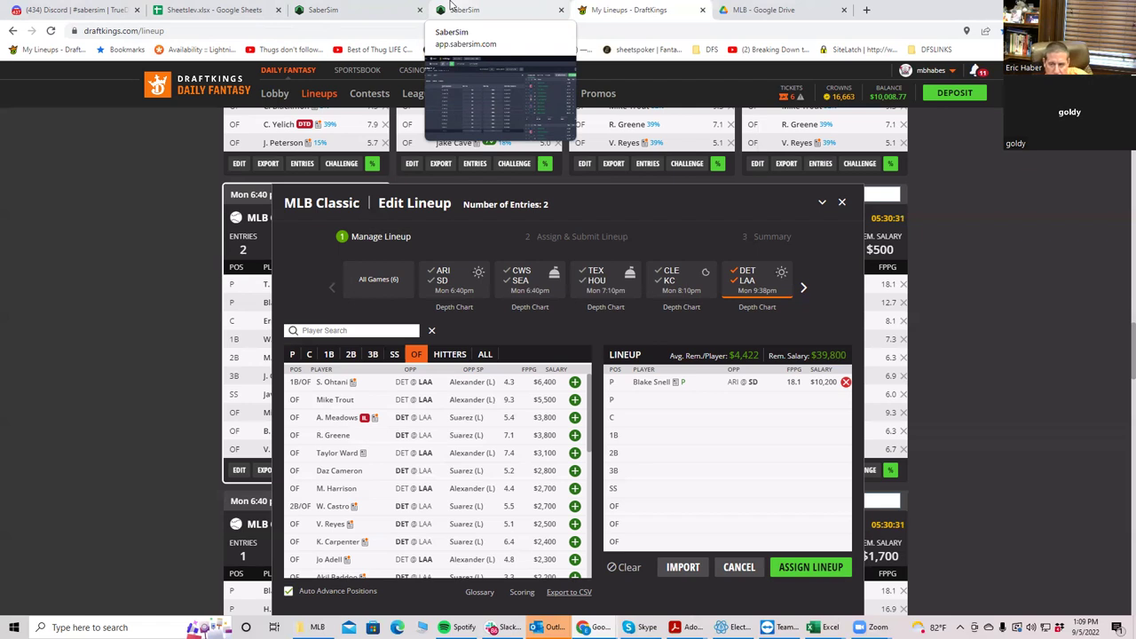
- List the DET @ LAA pitchers and compare with the main slate's team stack exposures in SaberSim
click(293, 354)
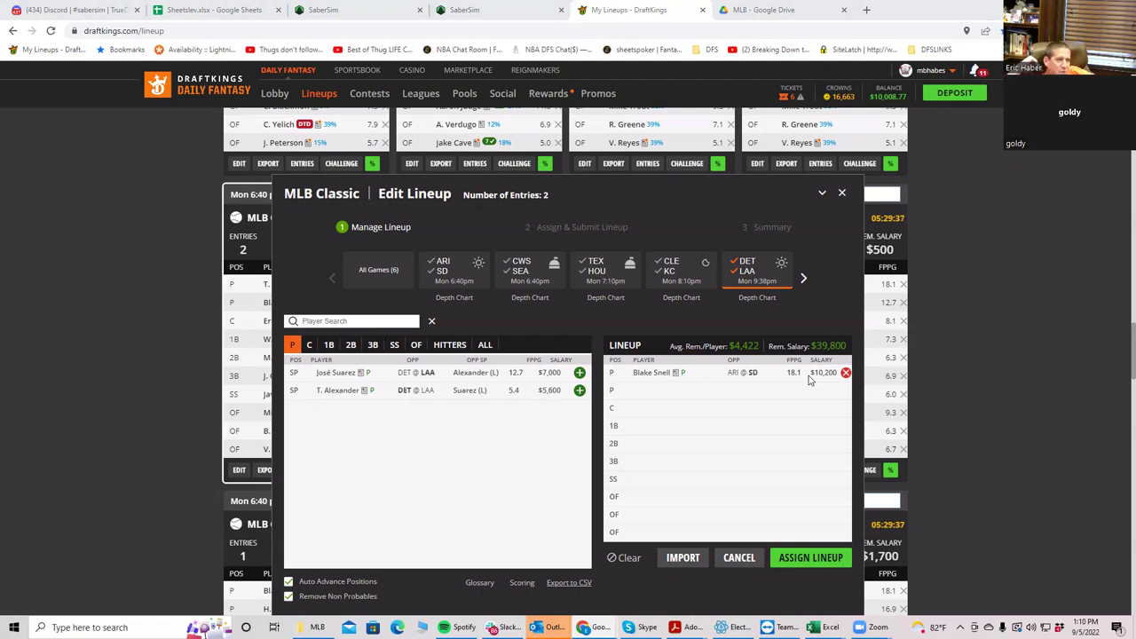
click(457, 11)
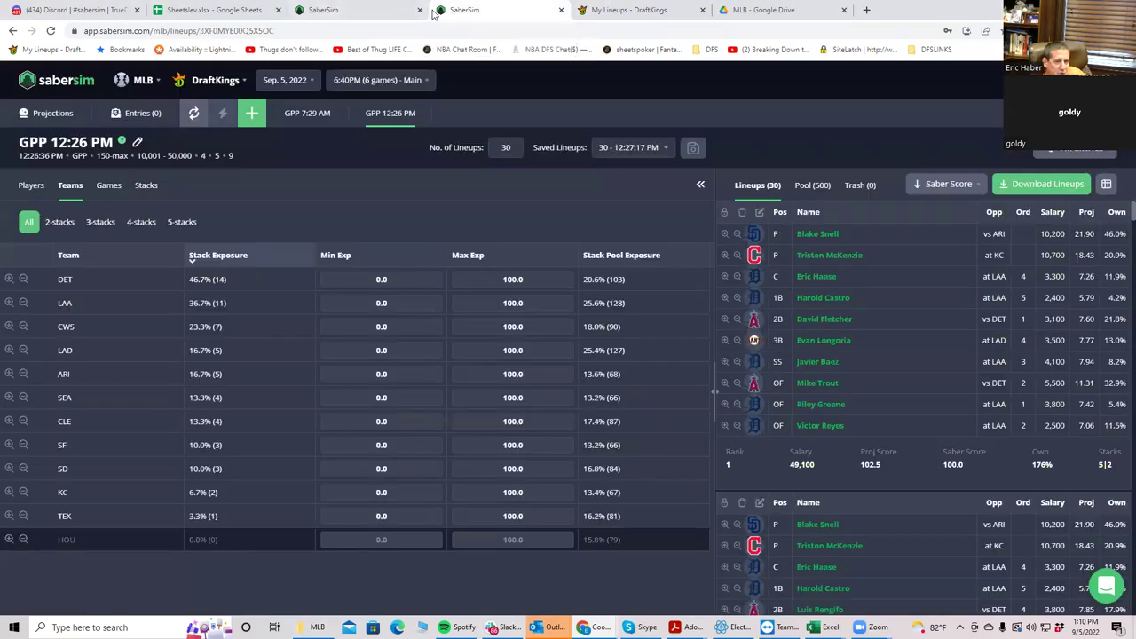
click(633, 9)
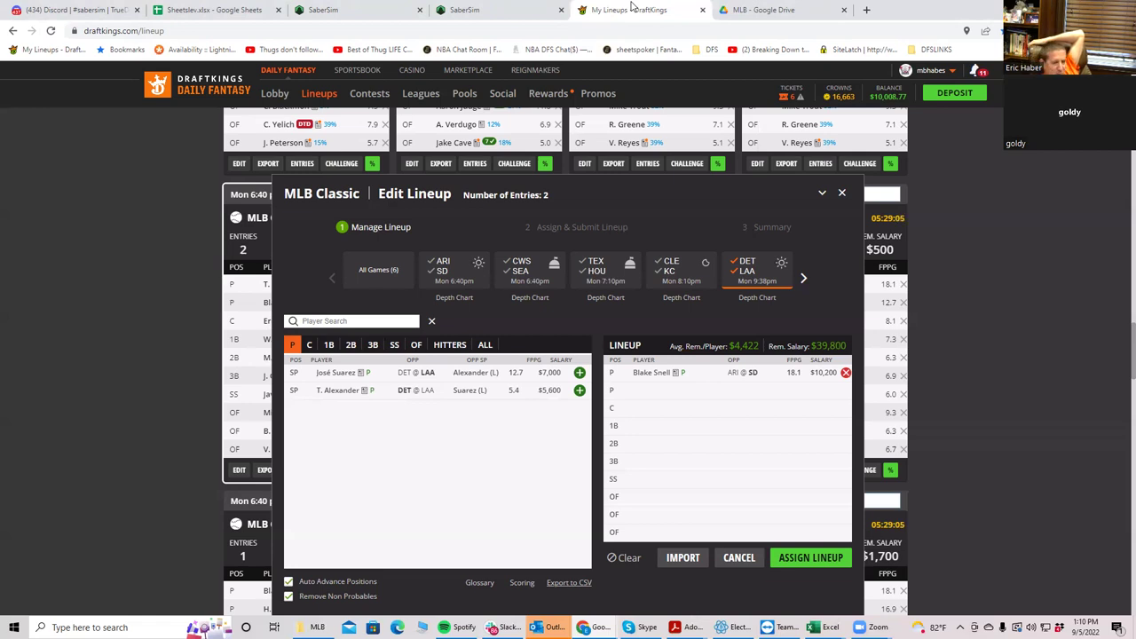
- Reopen Angels pitcher José Suarez's player card in DraftKings and examine his game log
click(333, 373)
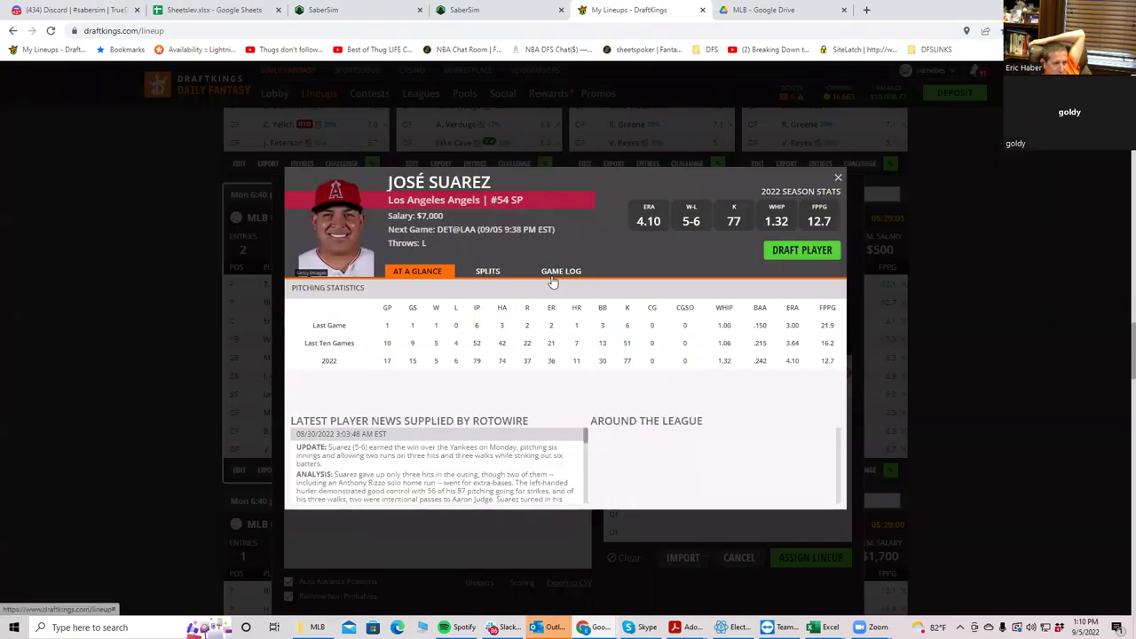
click(550, 273)
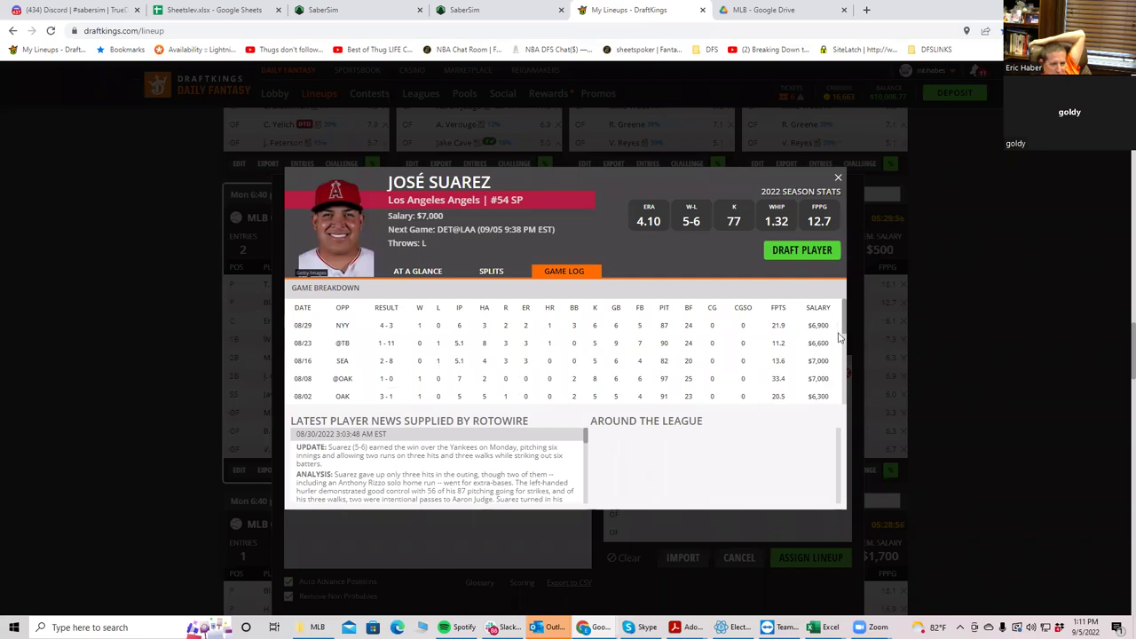
mouse_move(842, 330)
mouse_down()
mouse_move(842, 359)
mouse_move(842, 330)
mouse_up()
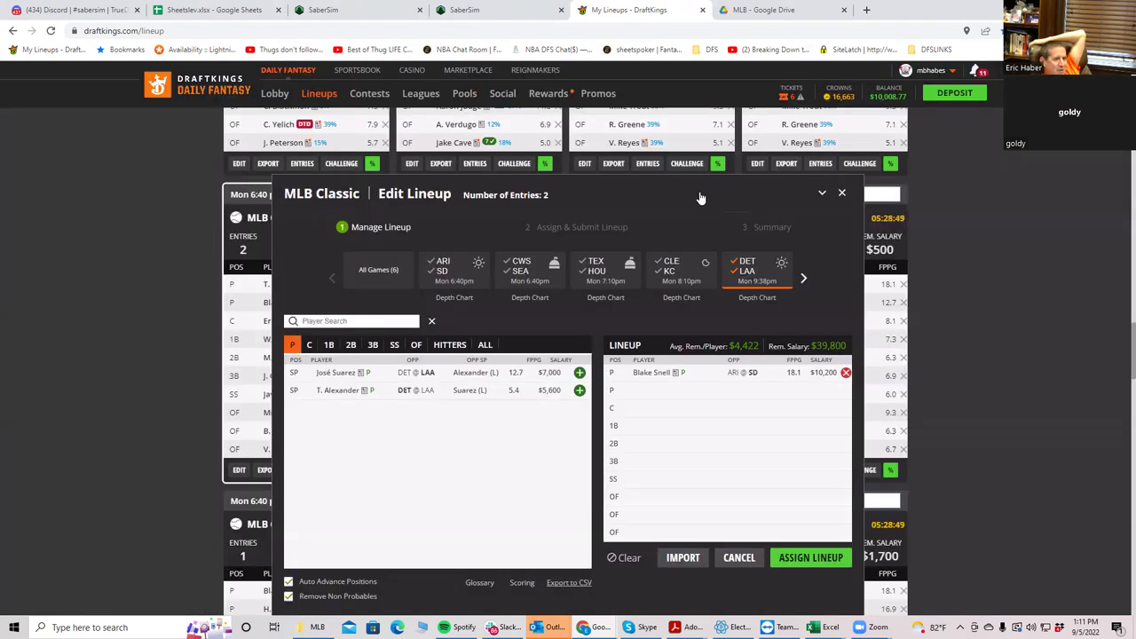
click(839, 180)
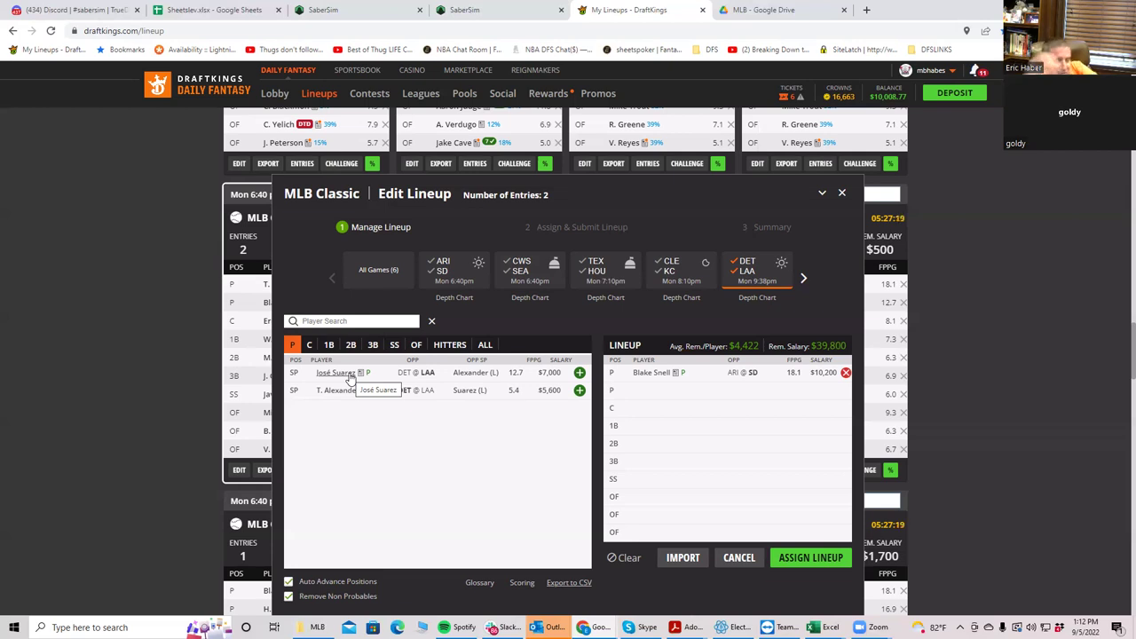
- Clear the DET @ LAA filter, list the outfielders from all games and examine Shohei Ohtani's game log
click(748, 271)
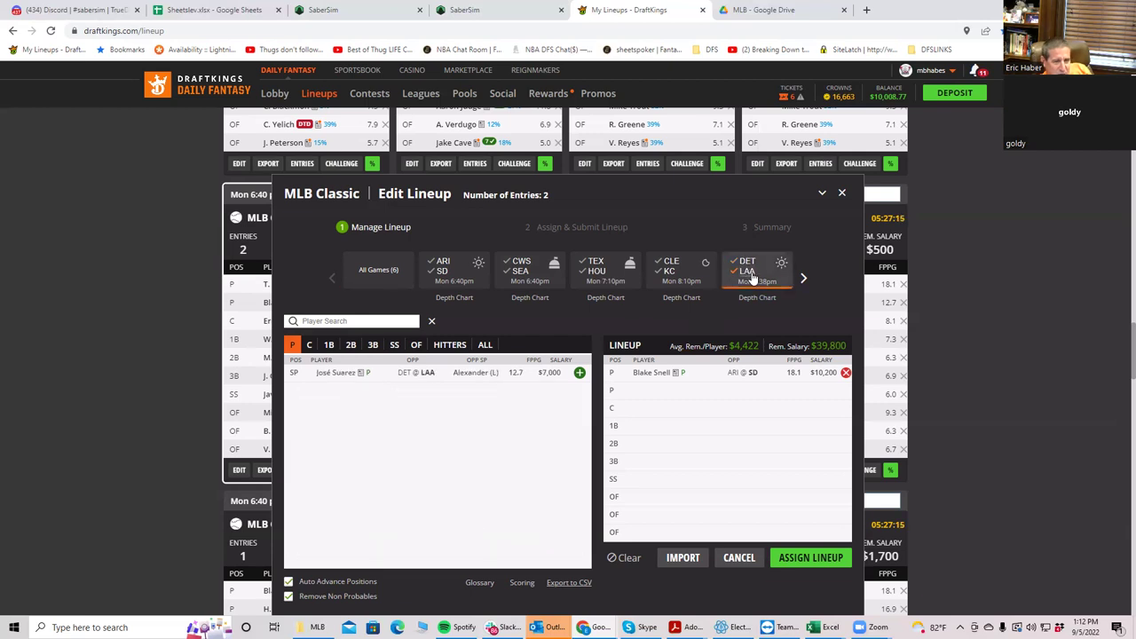
click(750, 273)
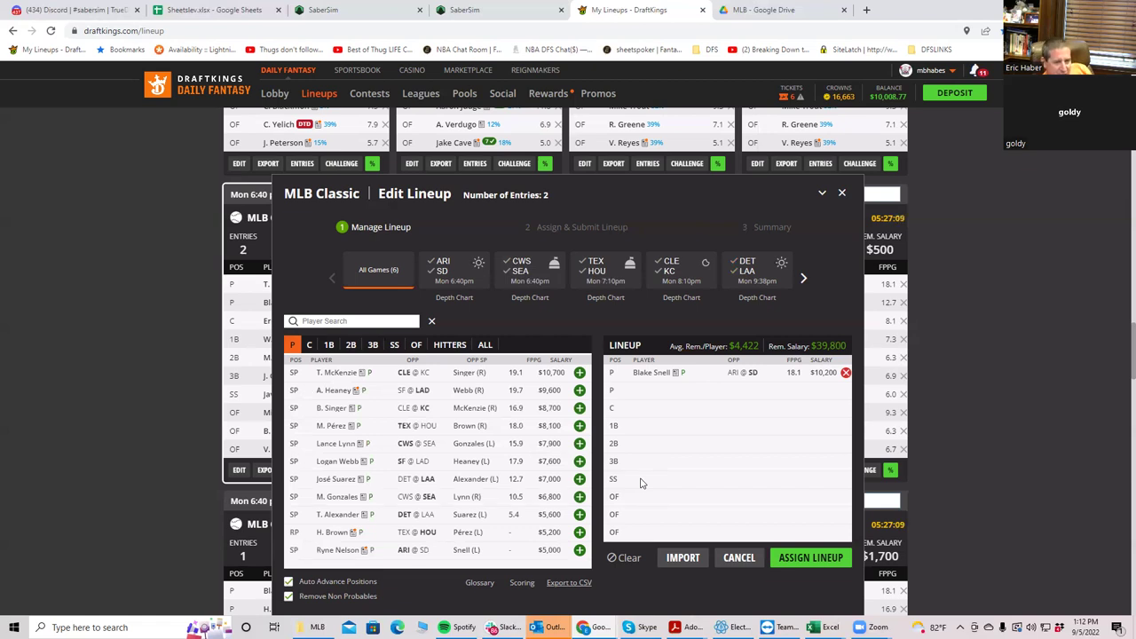
click(415, 346)
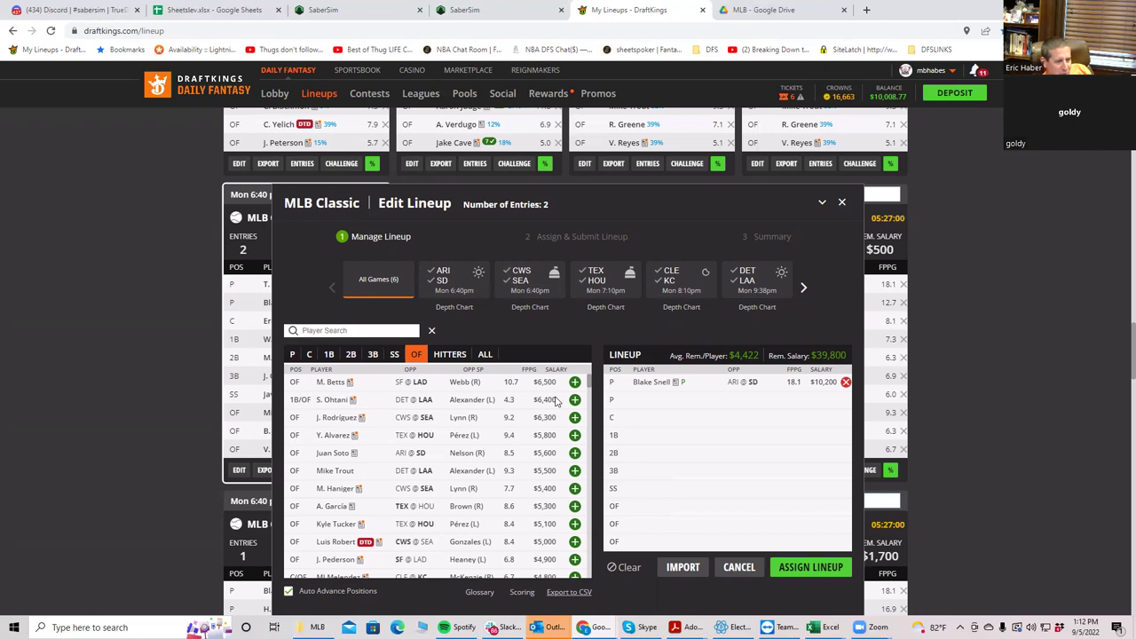
click(325, 400)
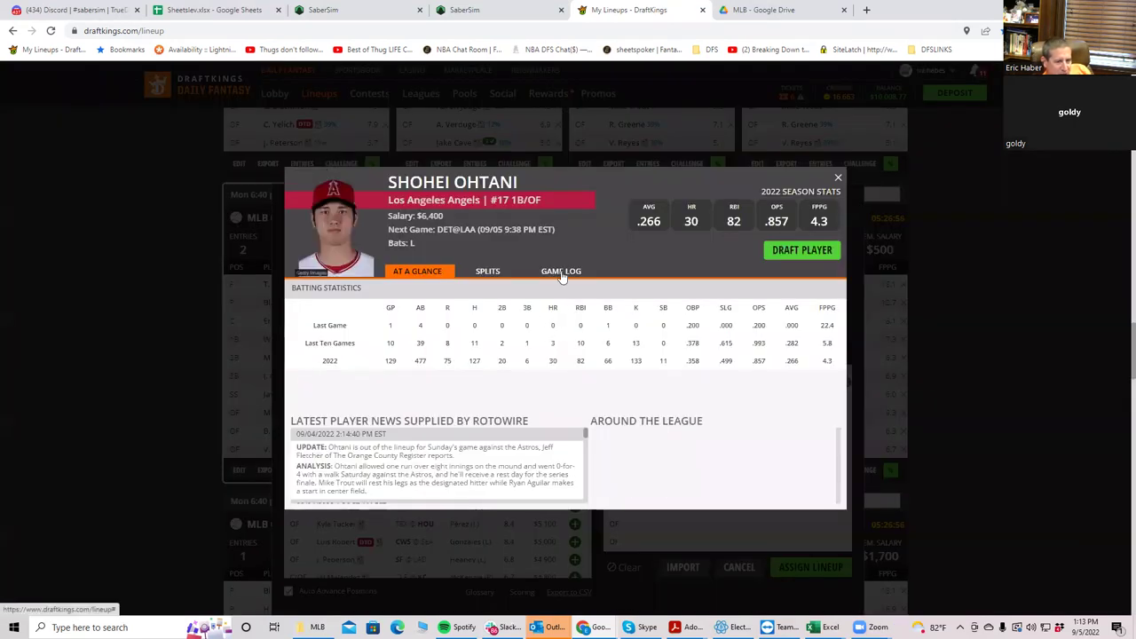
click(562, 273)
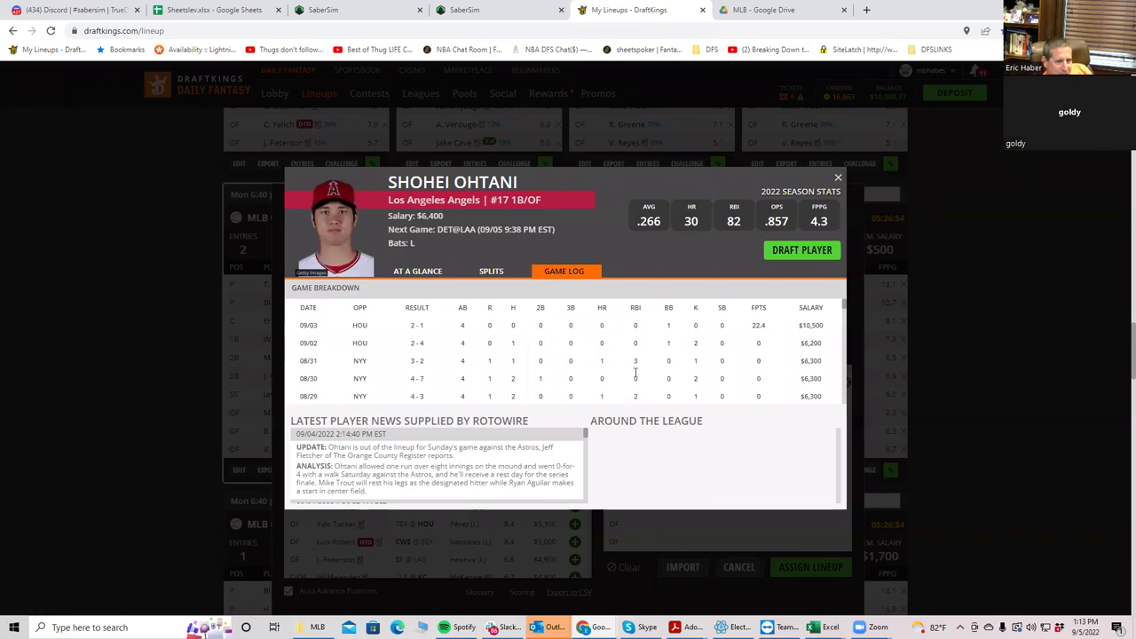
click(836, 177)
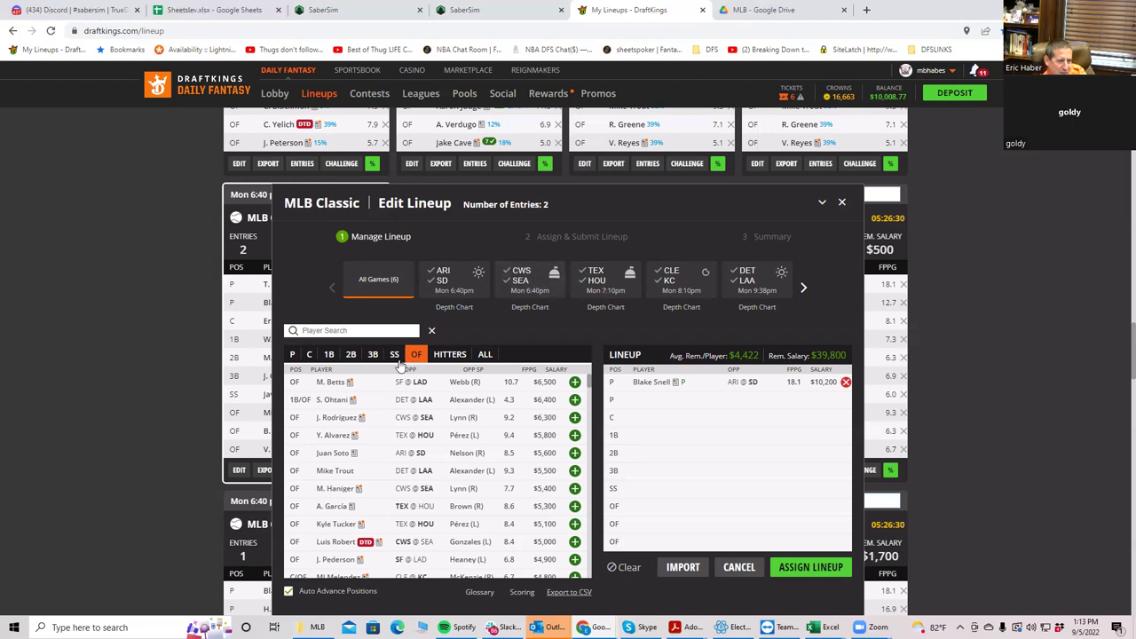
- Limit the outfielders to the Dodgers in the SF @ LAD game for review, and clear that team filter
click(803, 286)
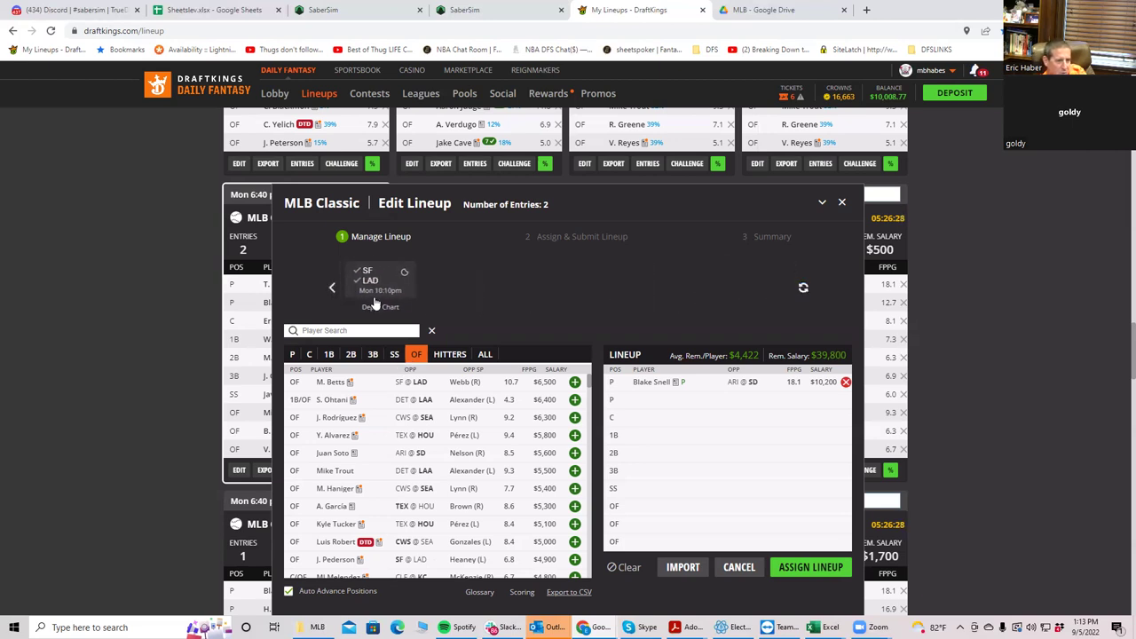
click(369, 281)
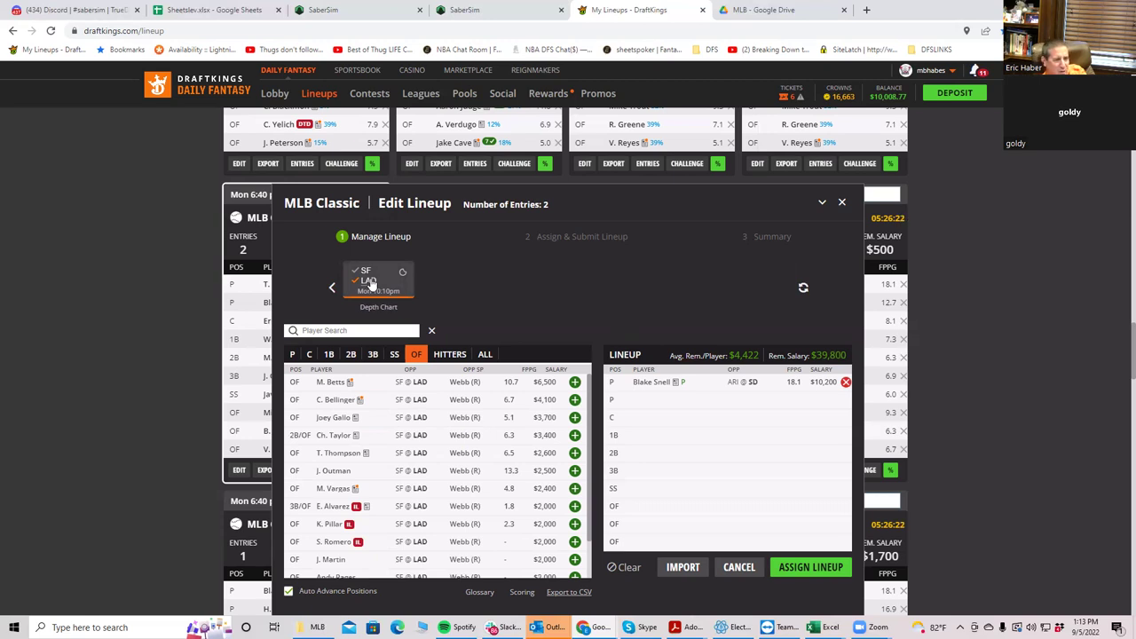
click(369, 283)
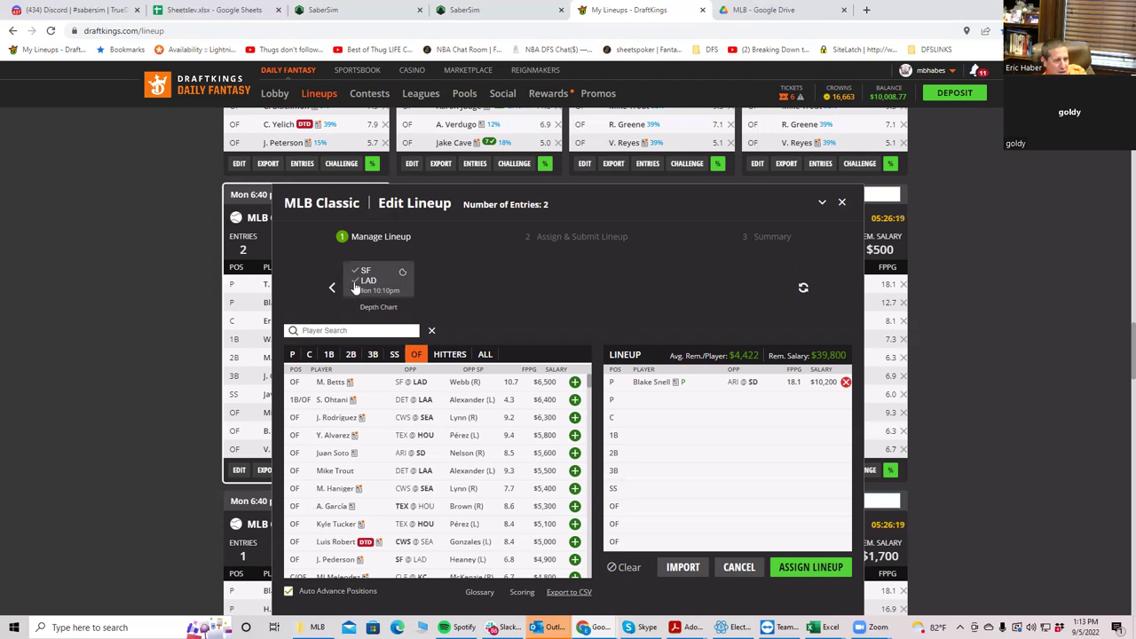
- List the Tigers' pitchers in the DET @ LAA game and examine Tyler Alexander's game log
click(334, 289)
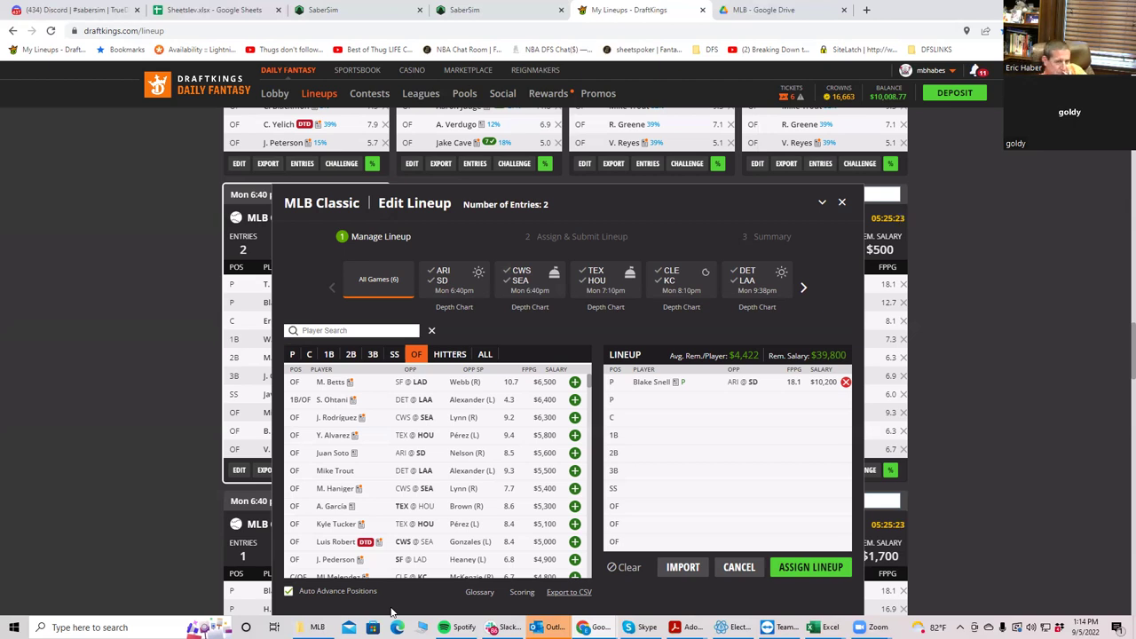
click(753, 282)
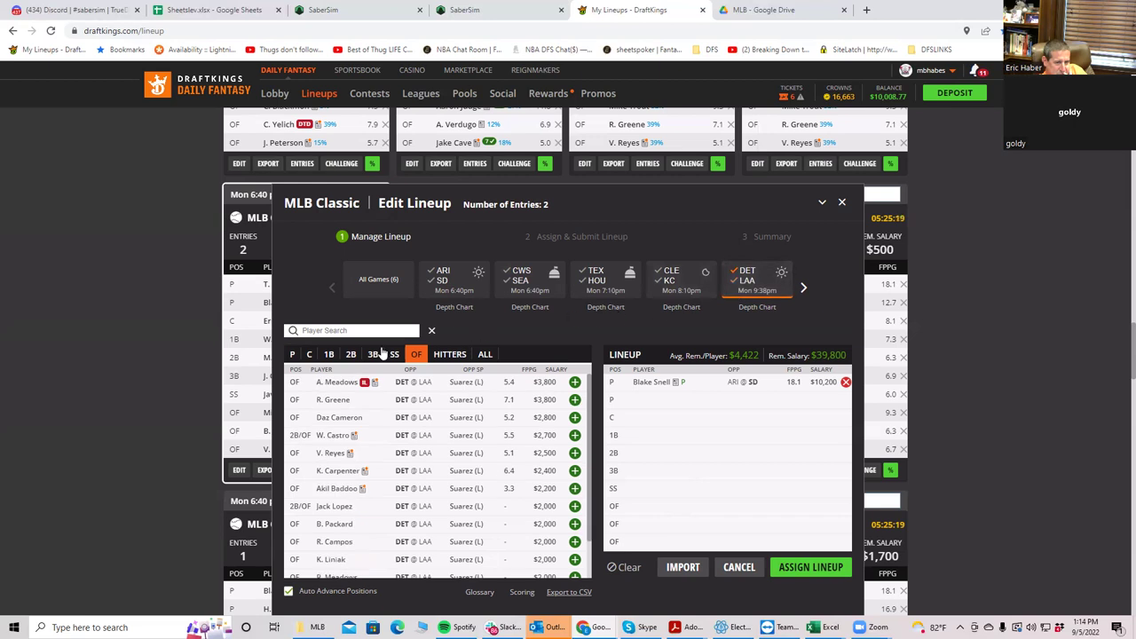
click(292, 354)
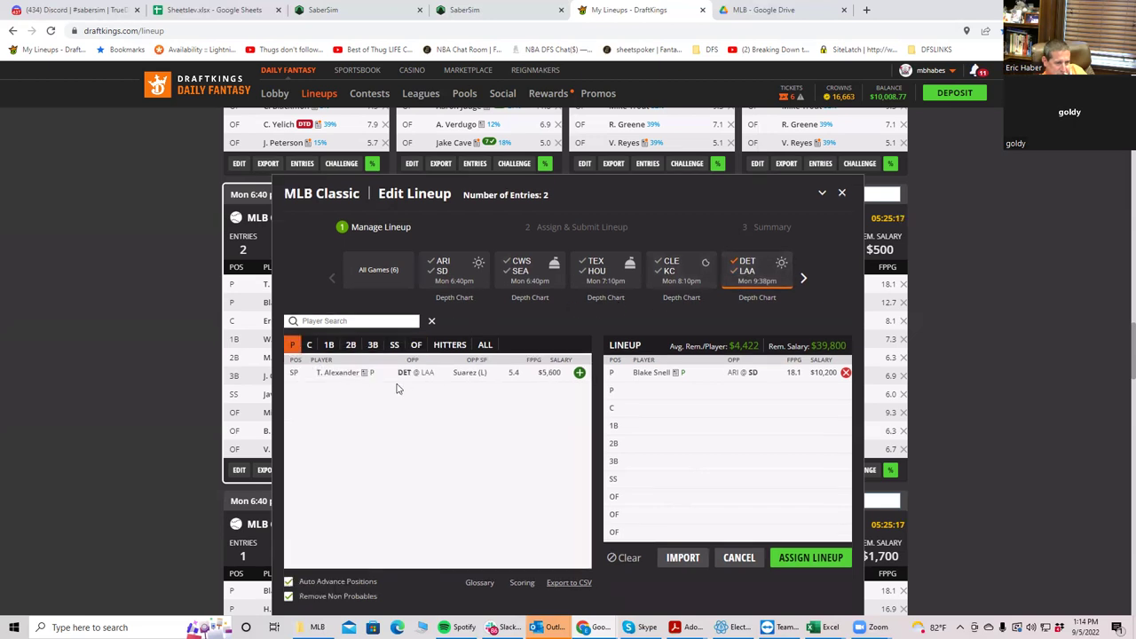
click(350, 373)
click(559, 271)
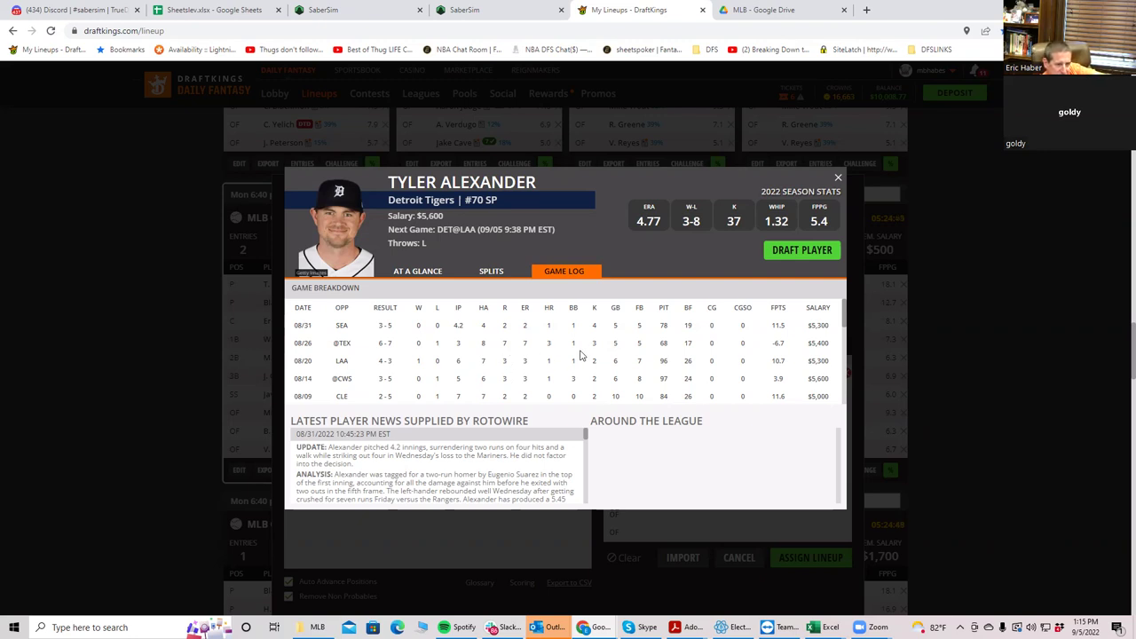
mouse_move(844, 315)
mouse_down()
mouse_move(846, 327)
mouse_move(845, 296)
mouse_up()
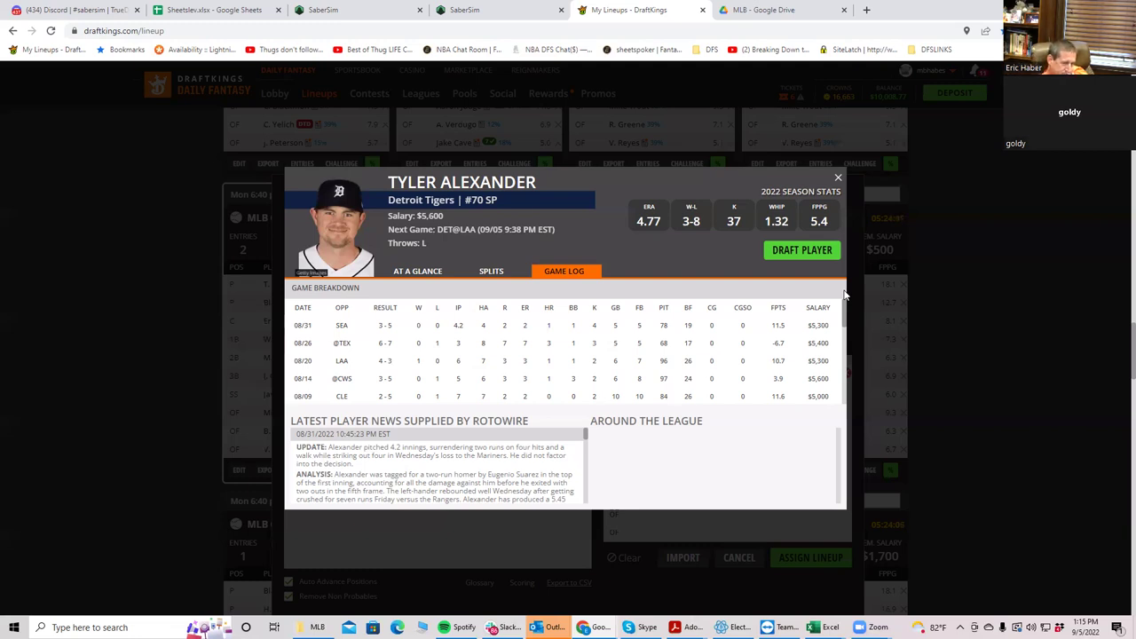
drag(846, 315, 867, 300)
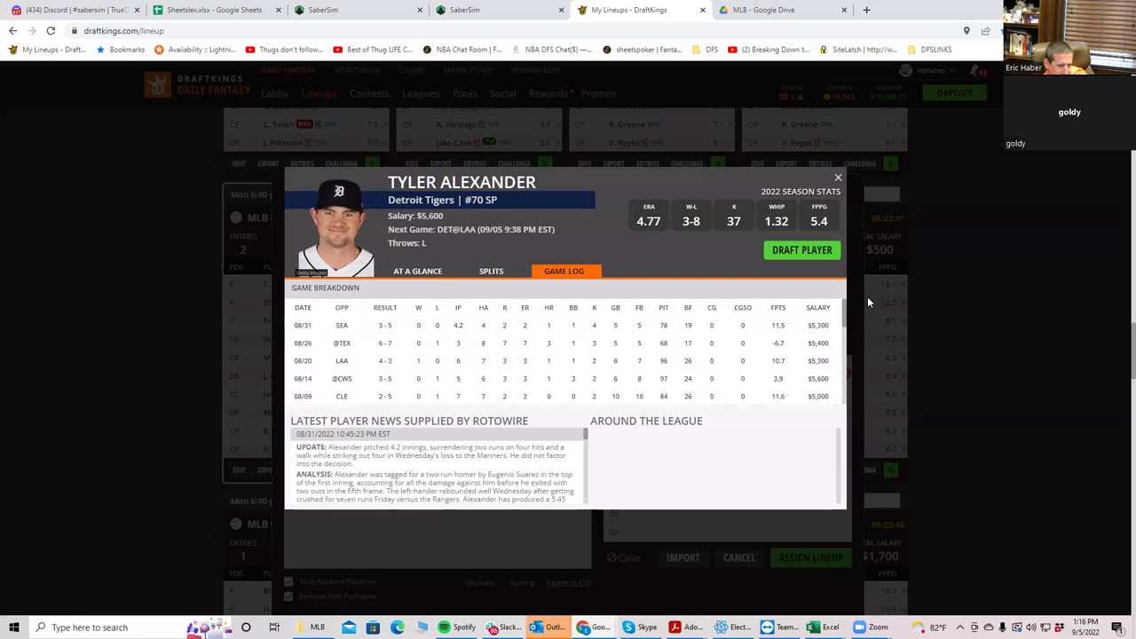
drag(867, 296, 873, 339)
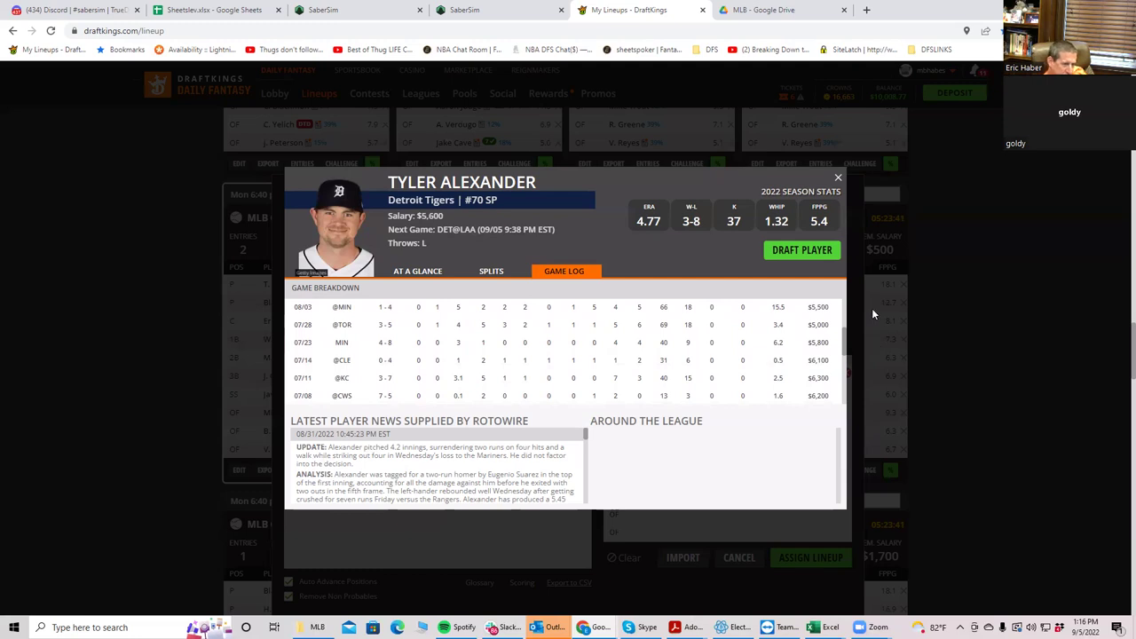
click(838, 182)
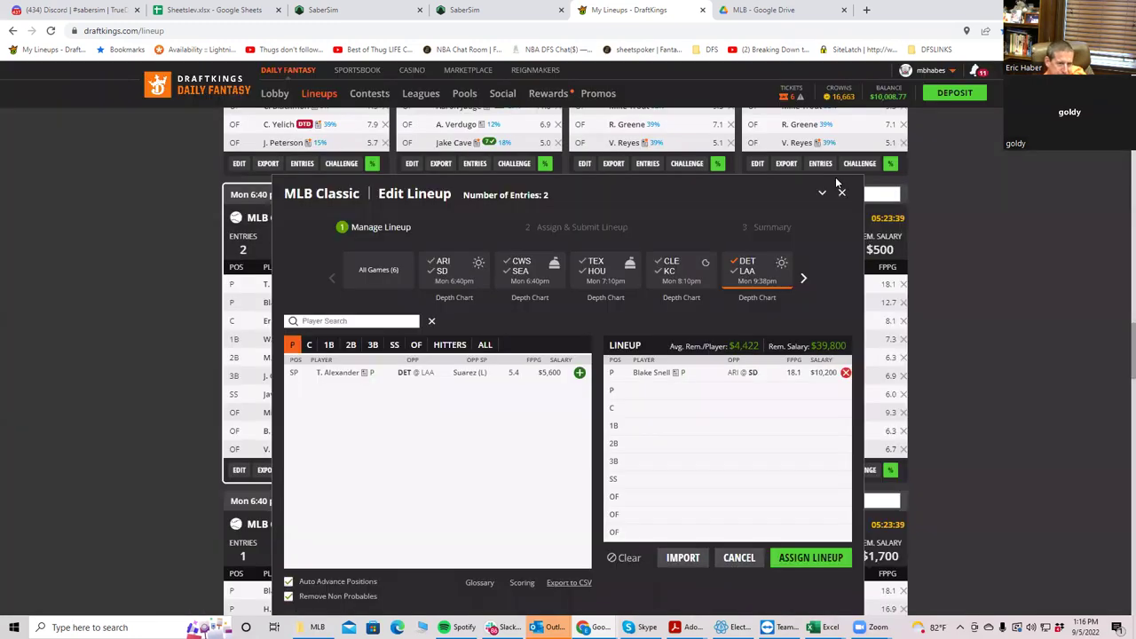
- Replace the Detroit filter with both teams of the SF @ LAD game to list its pitchers
click(745, 266)
click(803, 278)
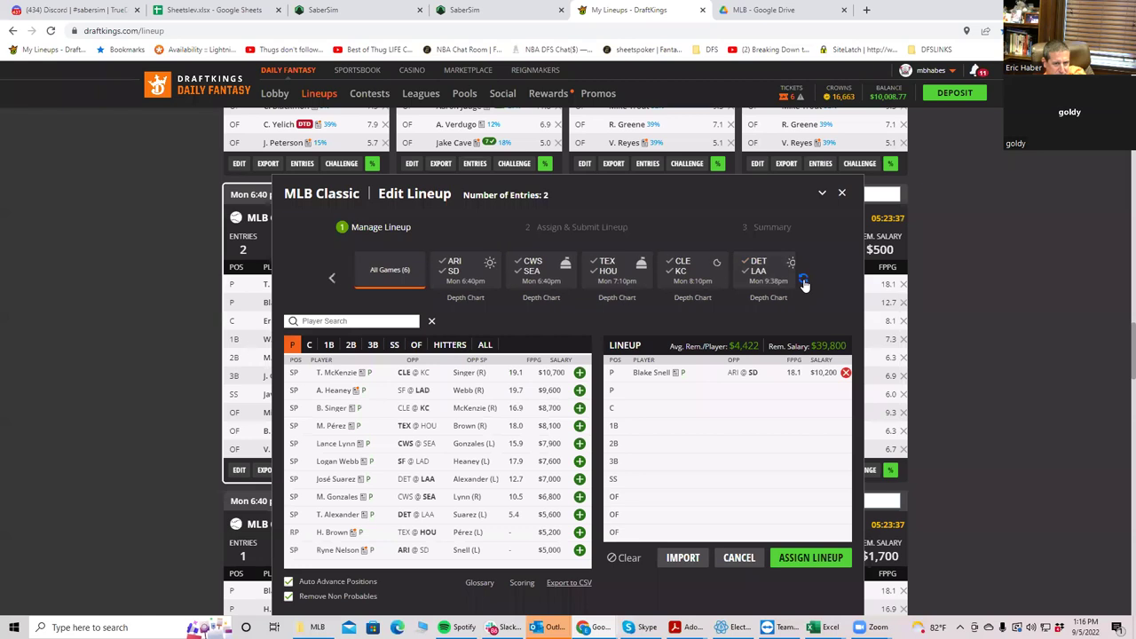
click(381, 273)
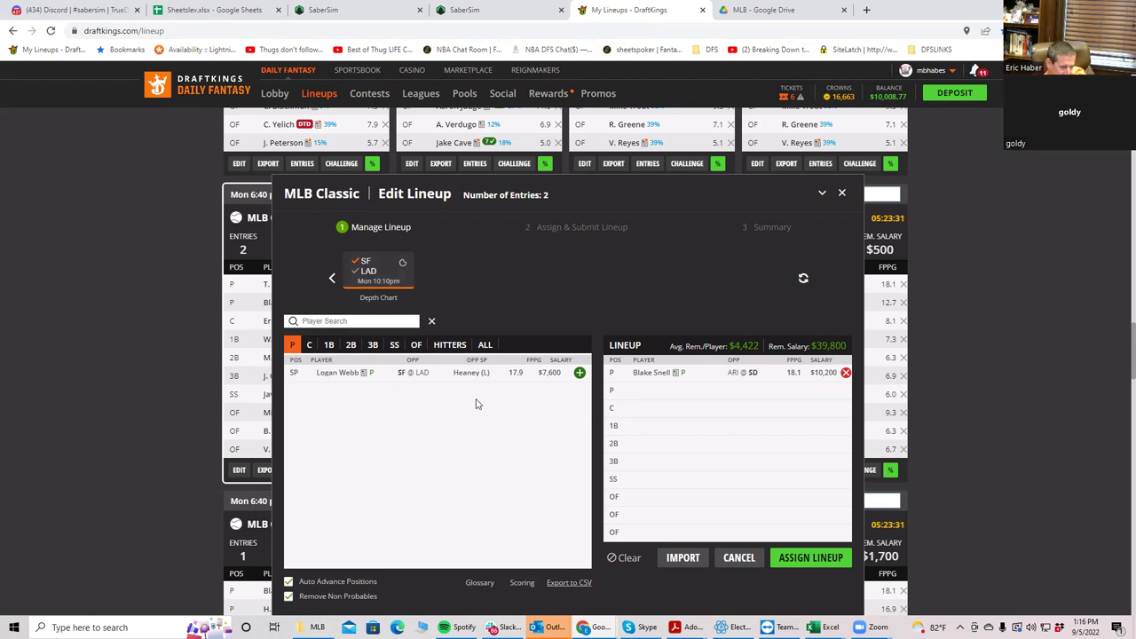
click(366, 271)
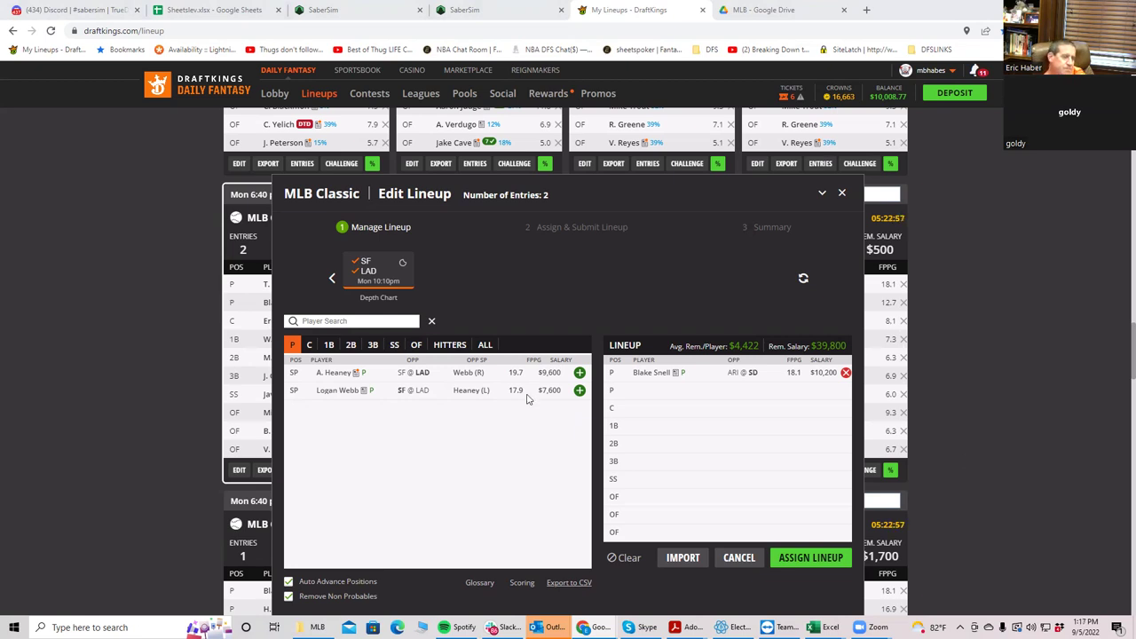
- Open Giants pitcher Logan Webb's player card and examine his game log
click(334, 395)
click(555, 278)
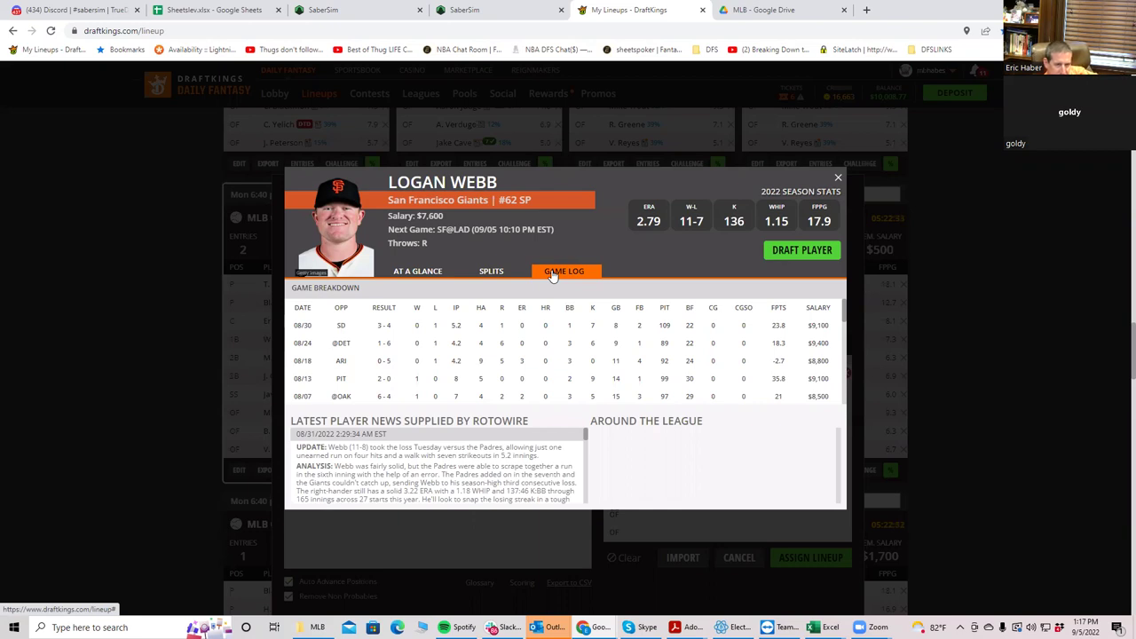
scroll(844, 322, down, 1)
drag(843, 322, 817, 229)
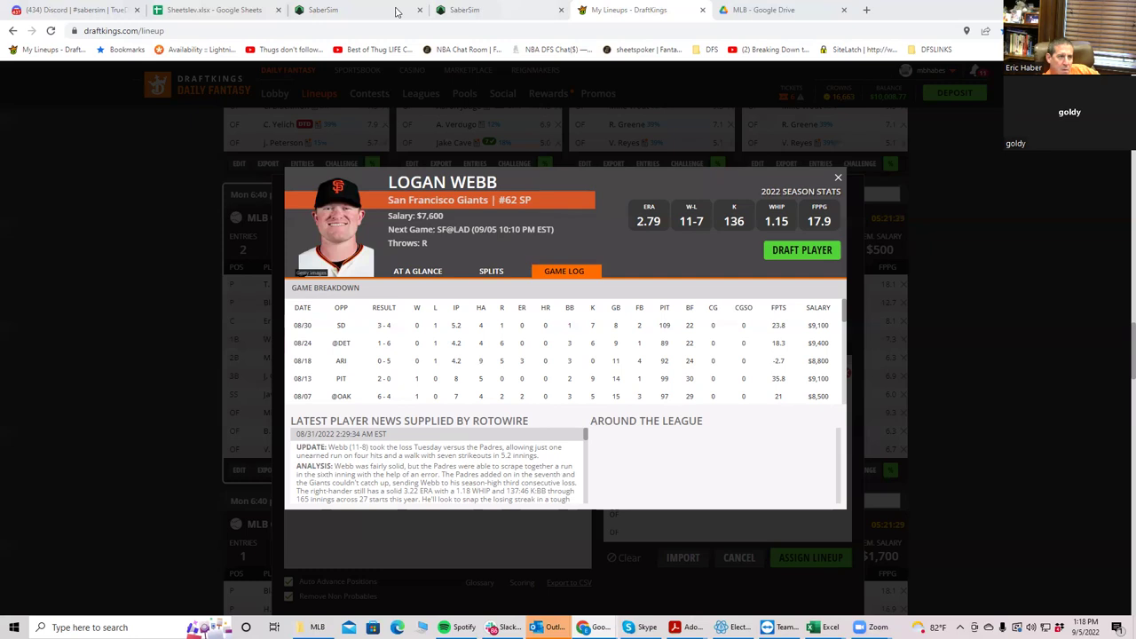
- Close the first SaberSim browser tab and dismiss Logan Webb's player card in DraftKings
click(320, 10)
key(ctrl+w)
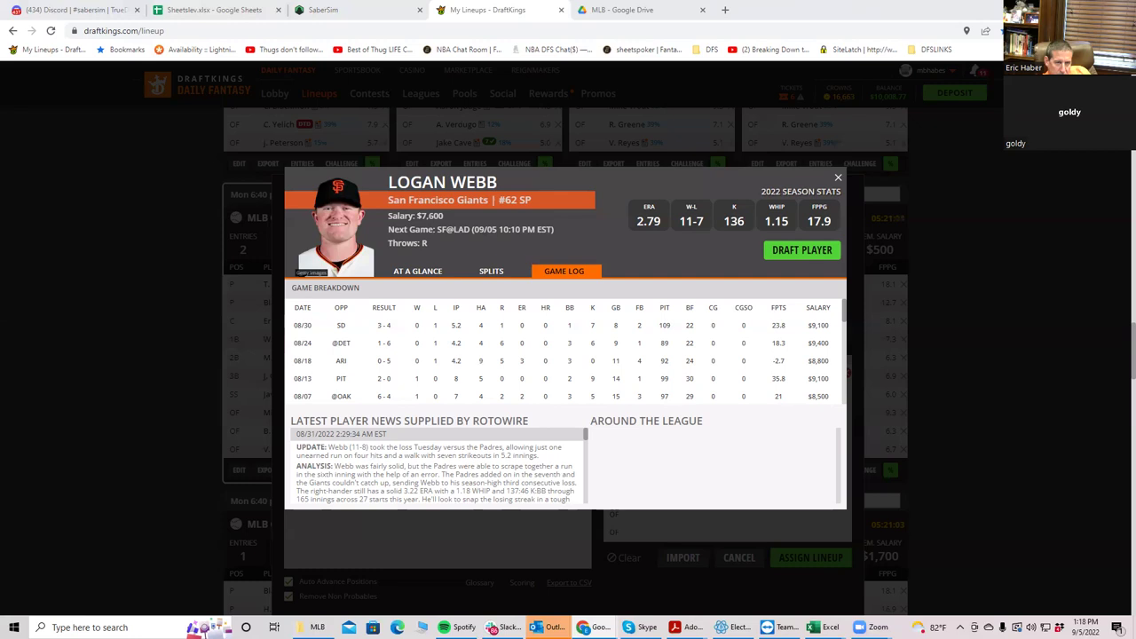
click(838, 178)
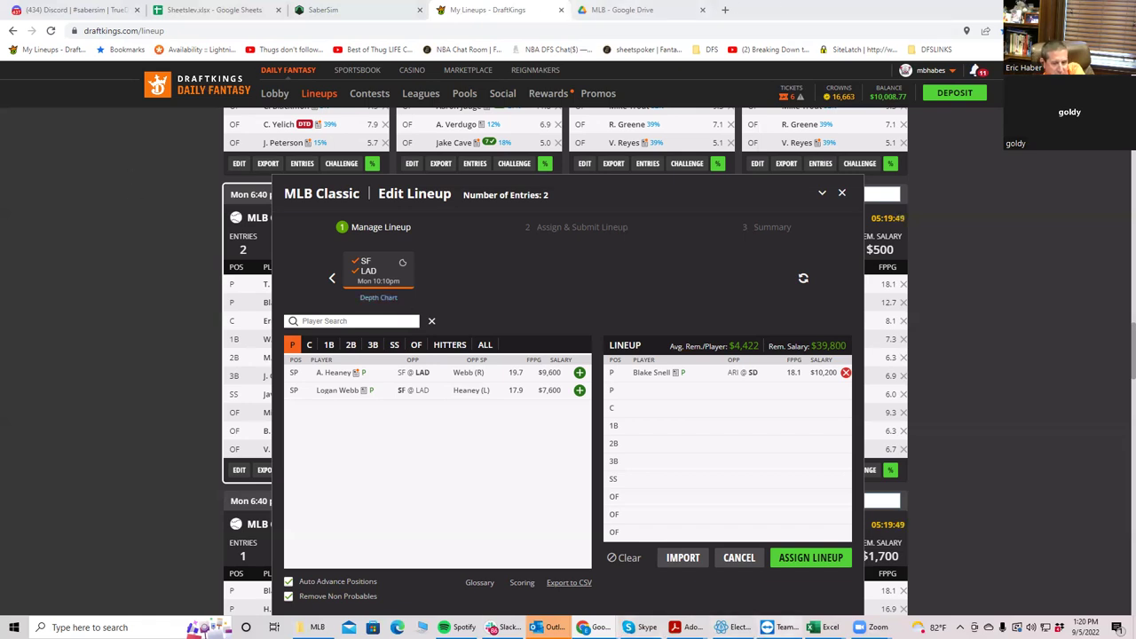
- Reopen Logan Webb's player card and go through his game log again, including older starts
mouse_move(823, 627)
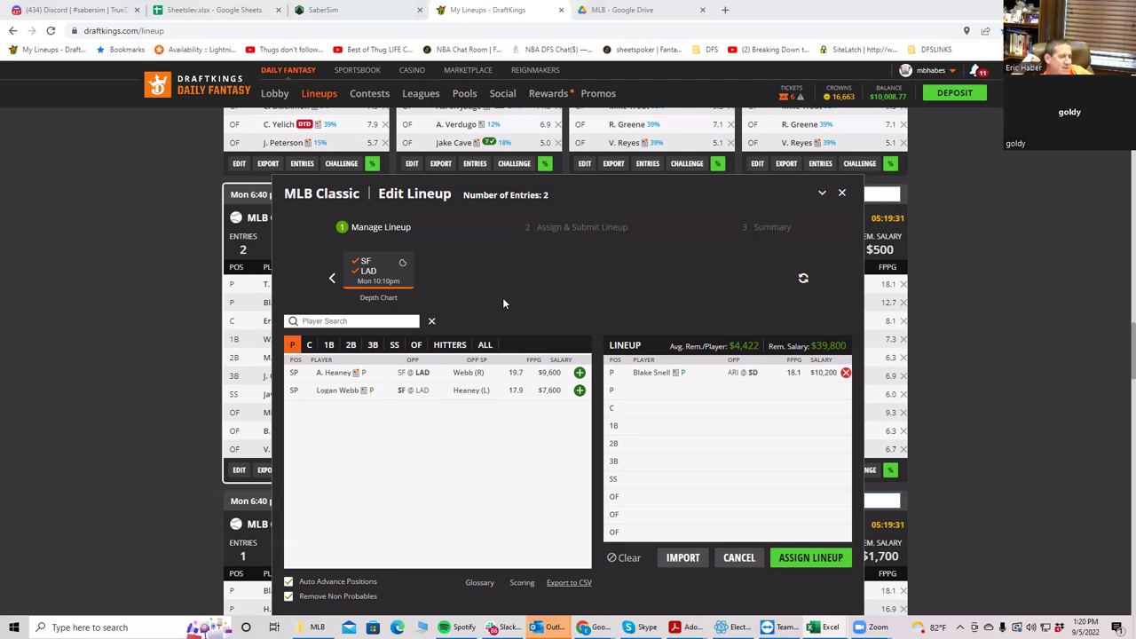
click(344, 395)
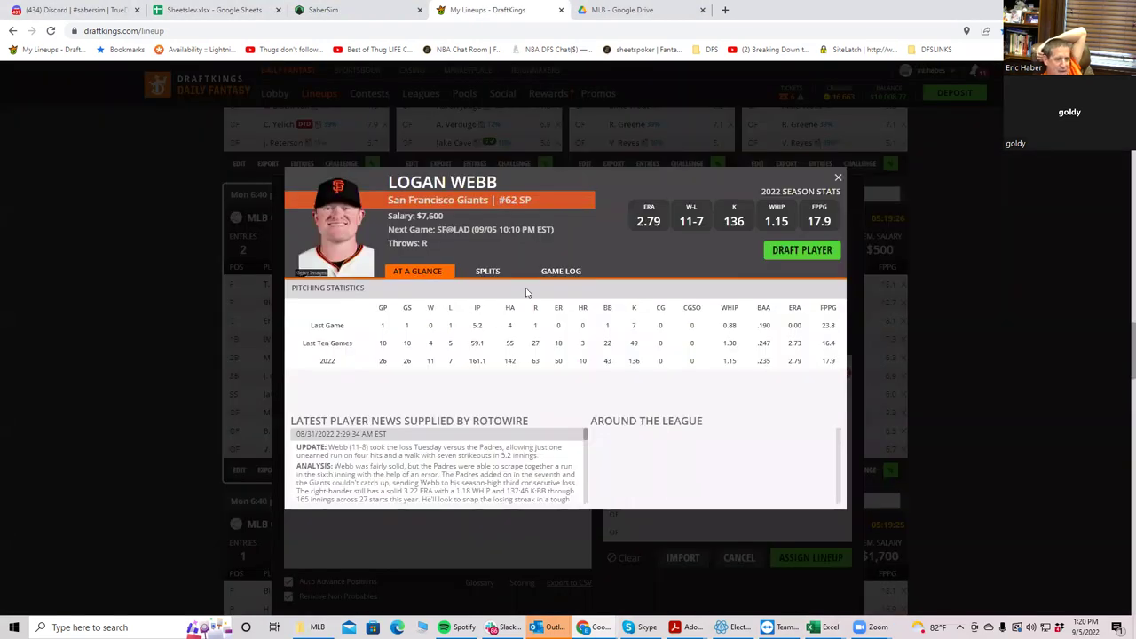
click(544, 272)
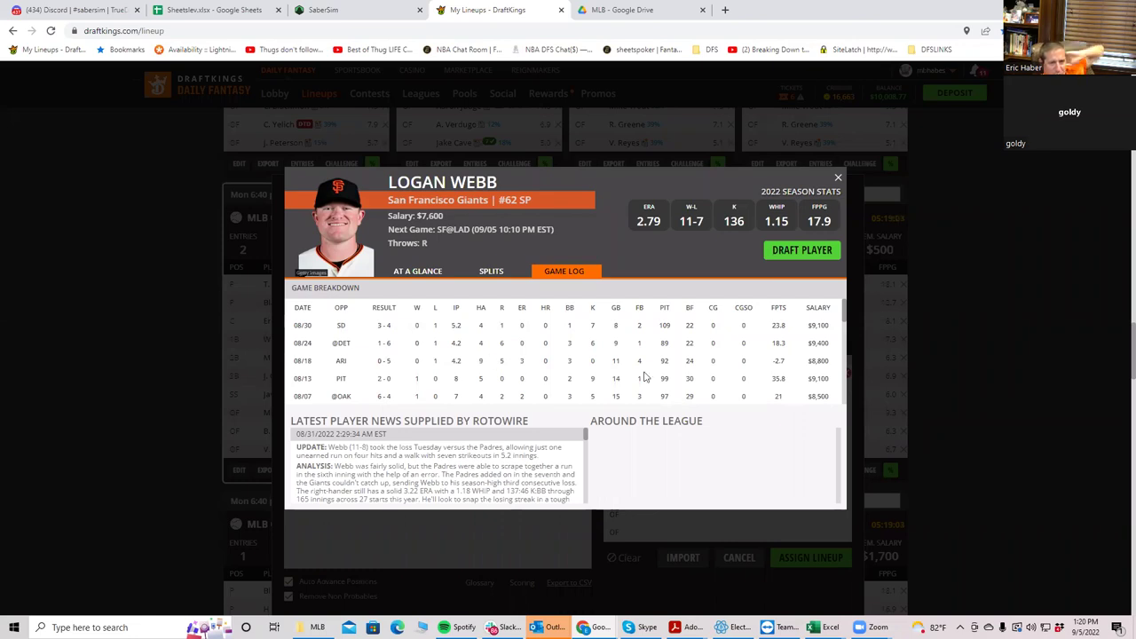
triple_click(842, 318)
click(738, 357)
mouse_move(841, 310)
mouse_down()
mouse_move(841, 379)
mouse_move(842, 301)
mouse_up()
click(838, 182)
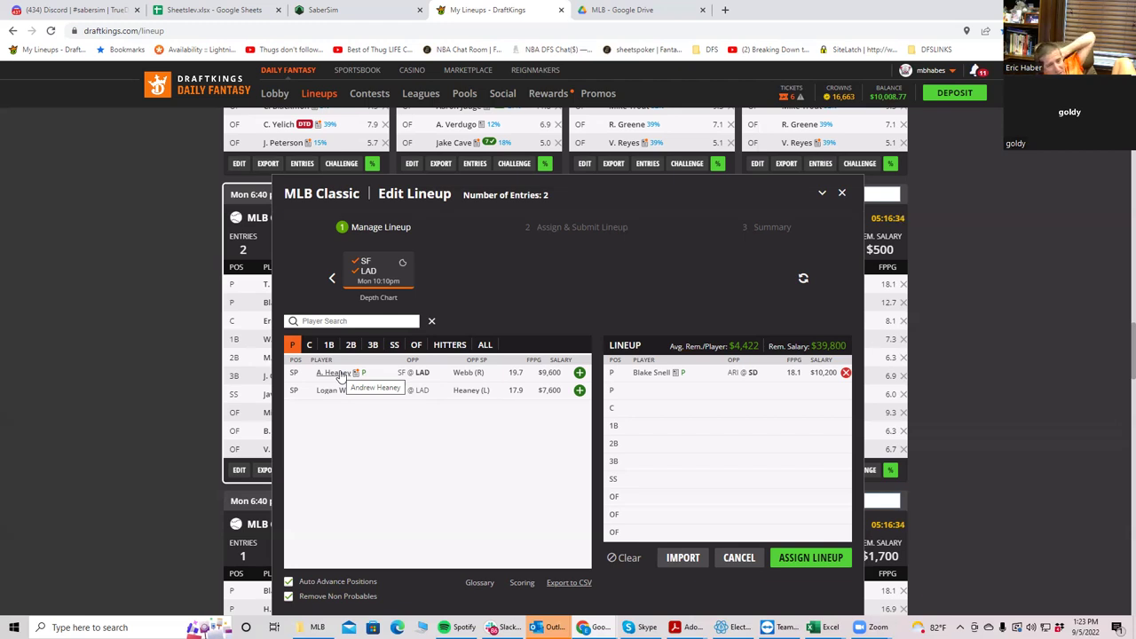
- Clear the SF and LAD filters and list the pitchers from all games
click(332, 278)
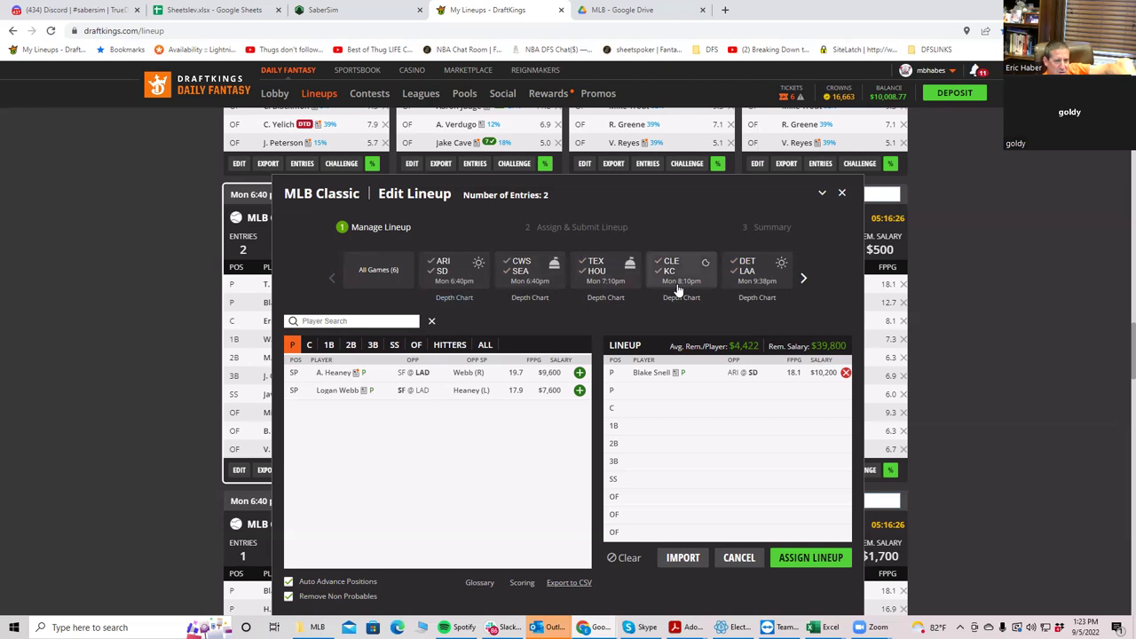
click(802, 277)
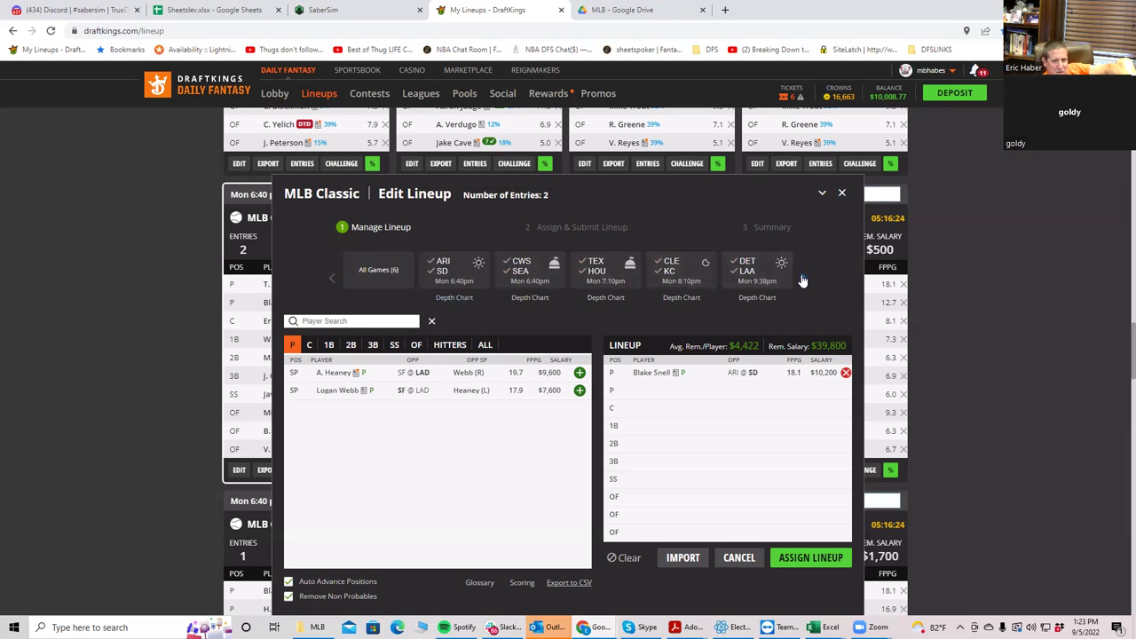
click(377, 270)
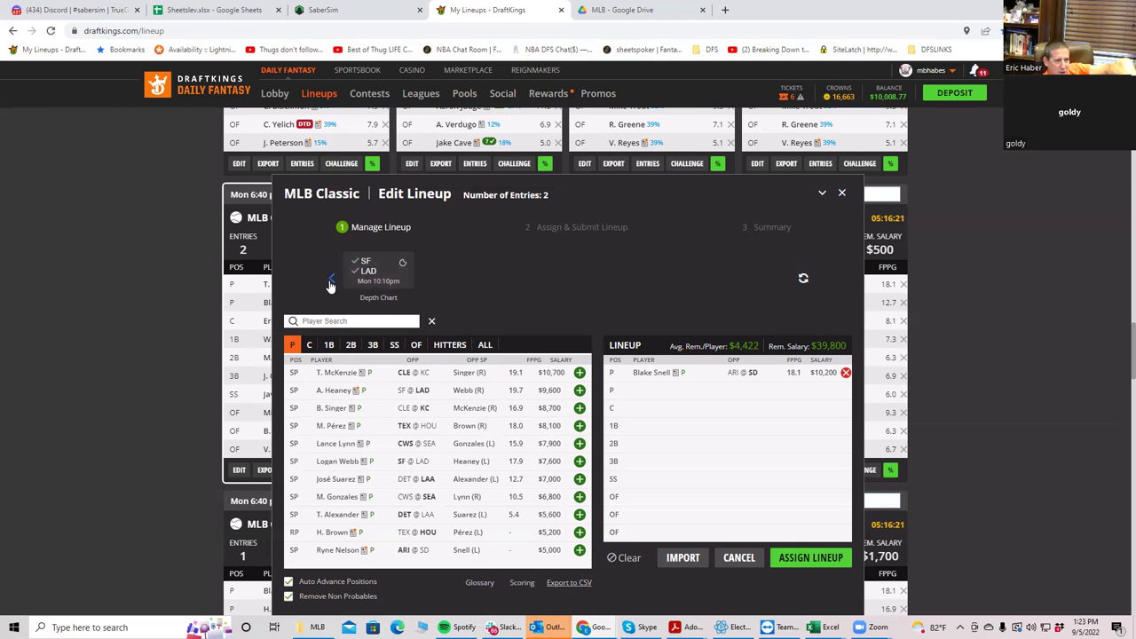
click(331, 280)
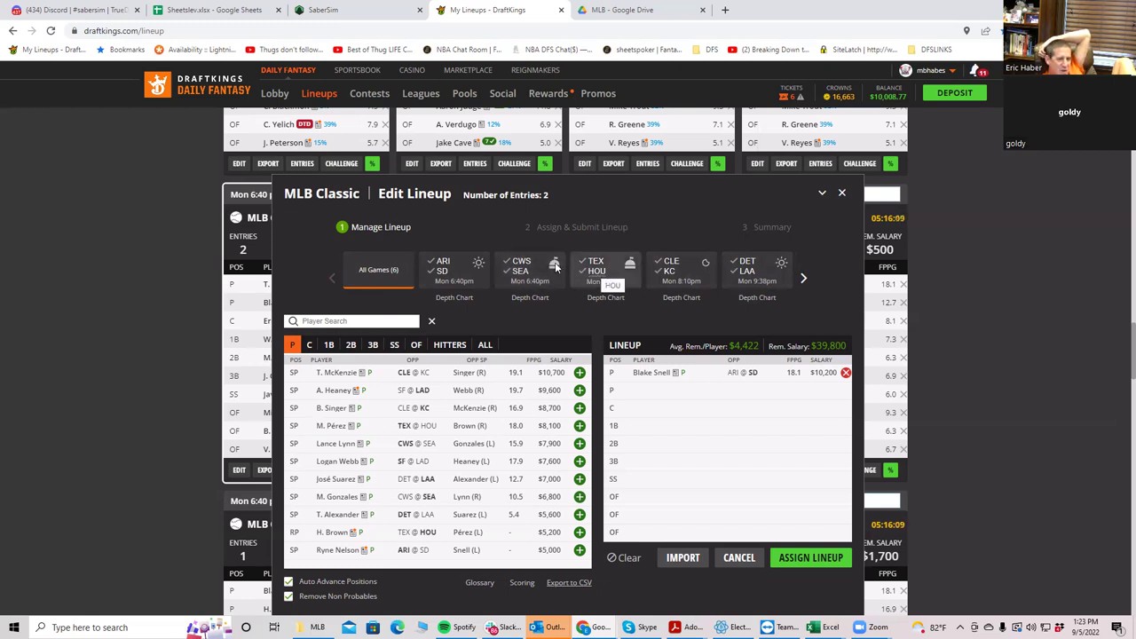
click(806, 281)
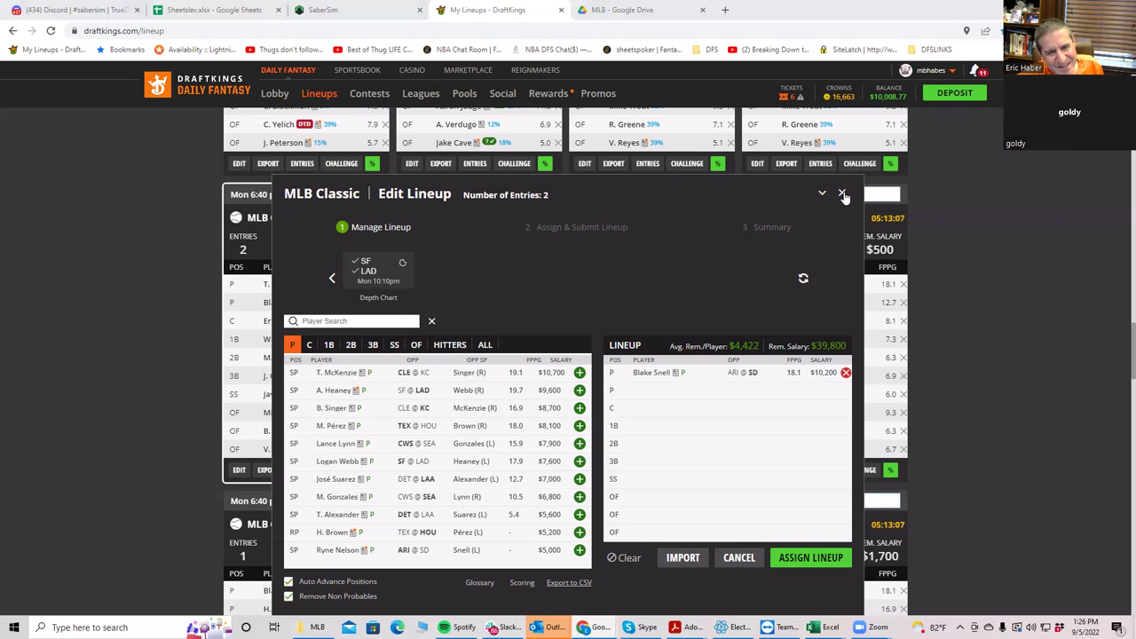
- Remove Blake Snell from the lineup and add Lance Lynn and H. Brown as the two pitchers
click(846, 374)
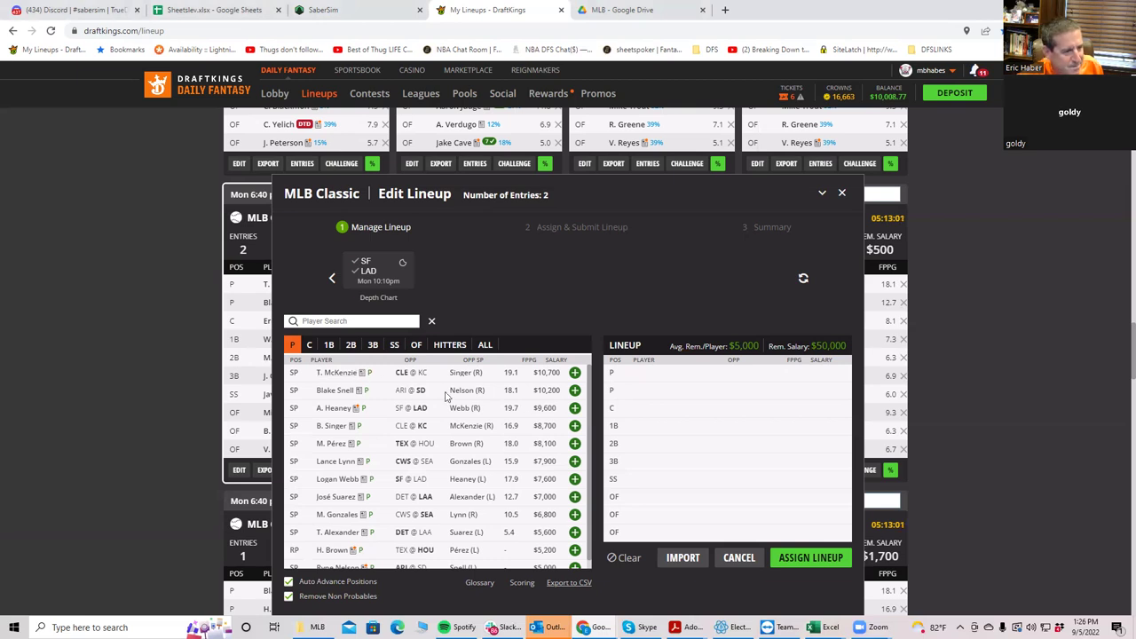
click(575, 462)
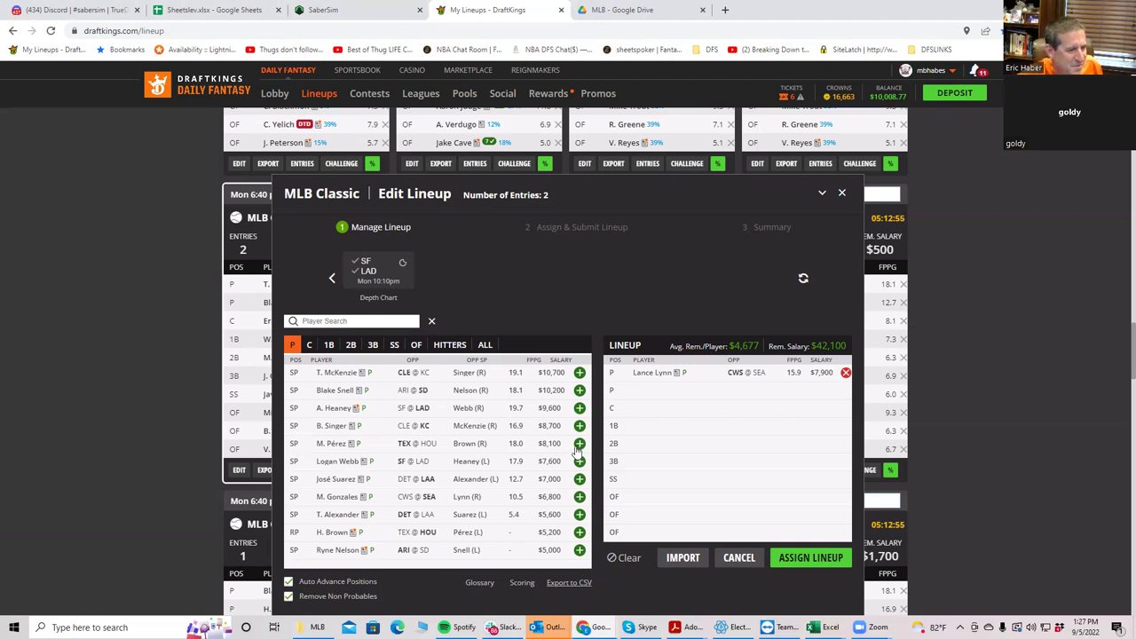
click(579, 532)
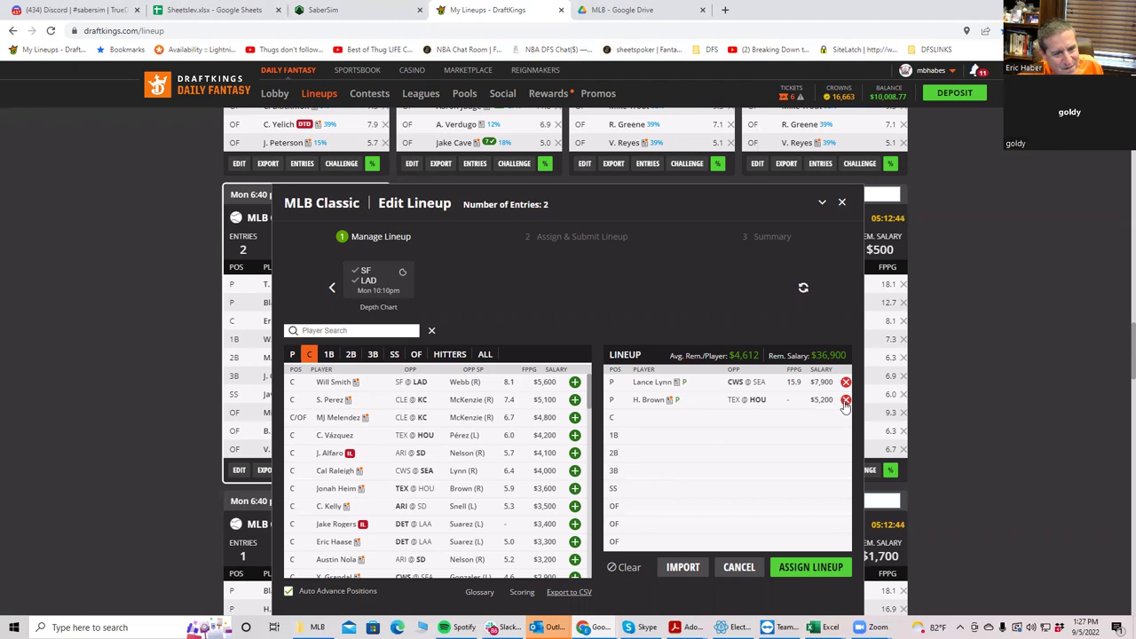
- Limit the catchers to the Dodgers for review, clear that filter and return to the full game list
click(371, 290)
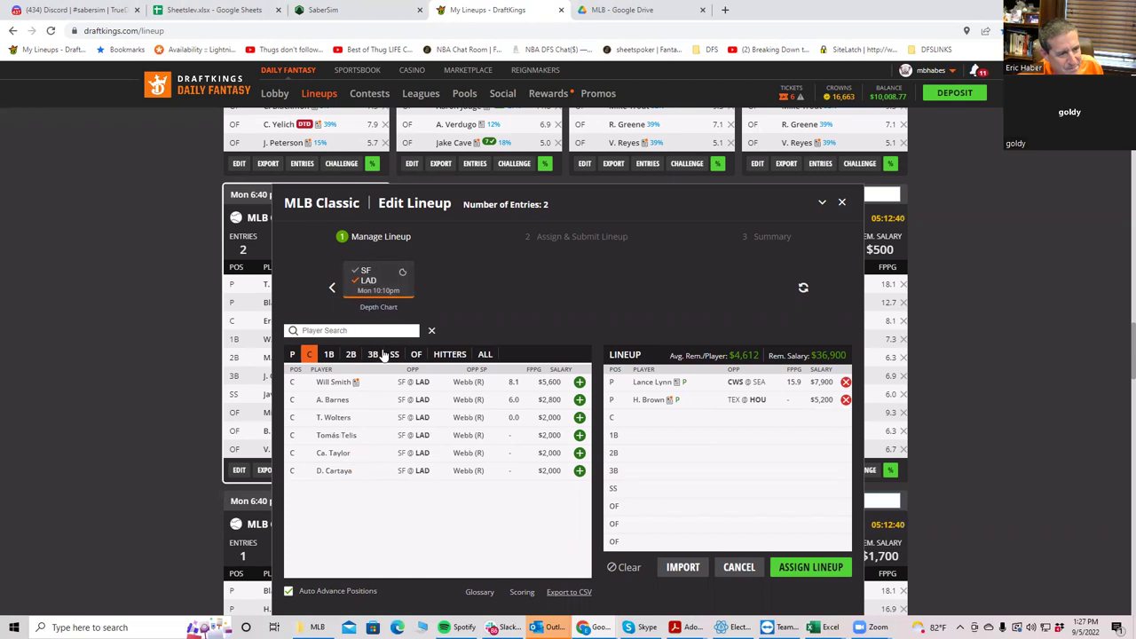
click(364, 286)
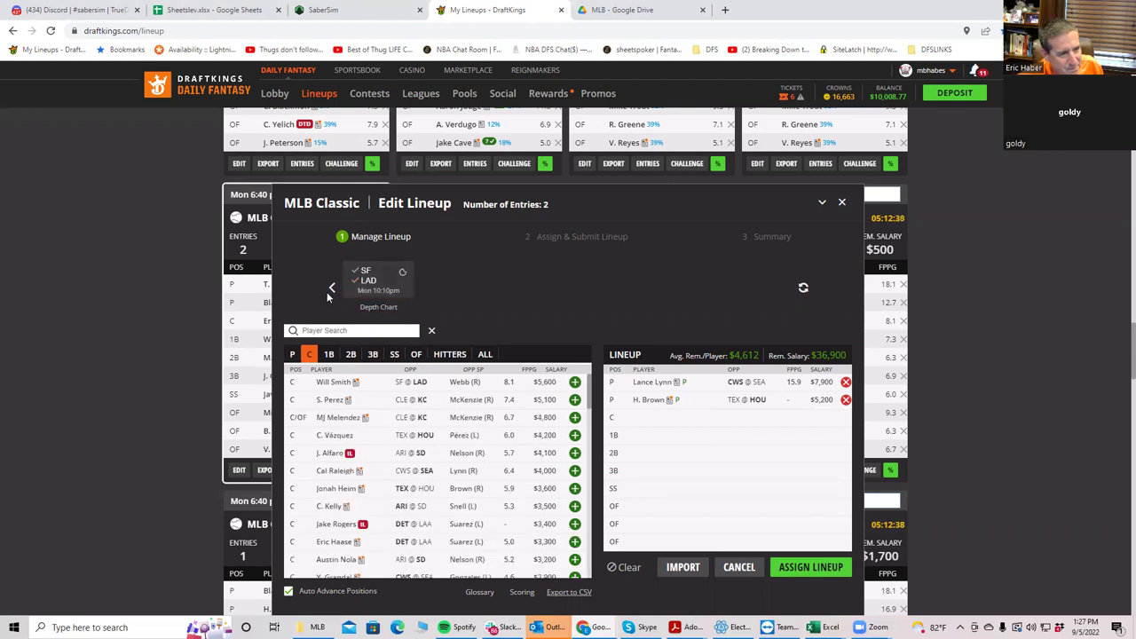
click(333, 291)
click(335, 292)
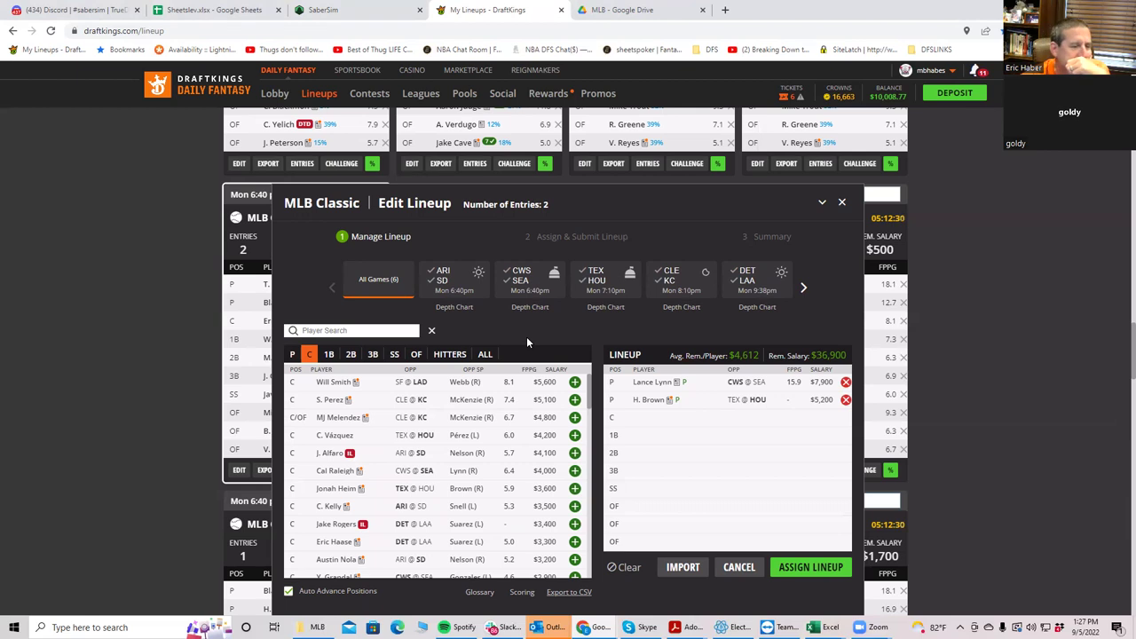
- Limit the player list to the Padres in the ARI @ SD game and add M. Machado at third base
click(441, 281)
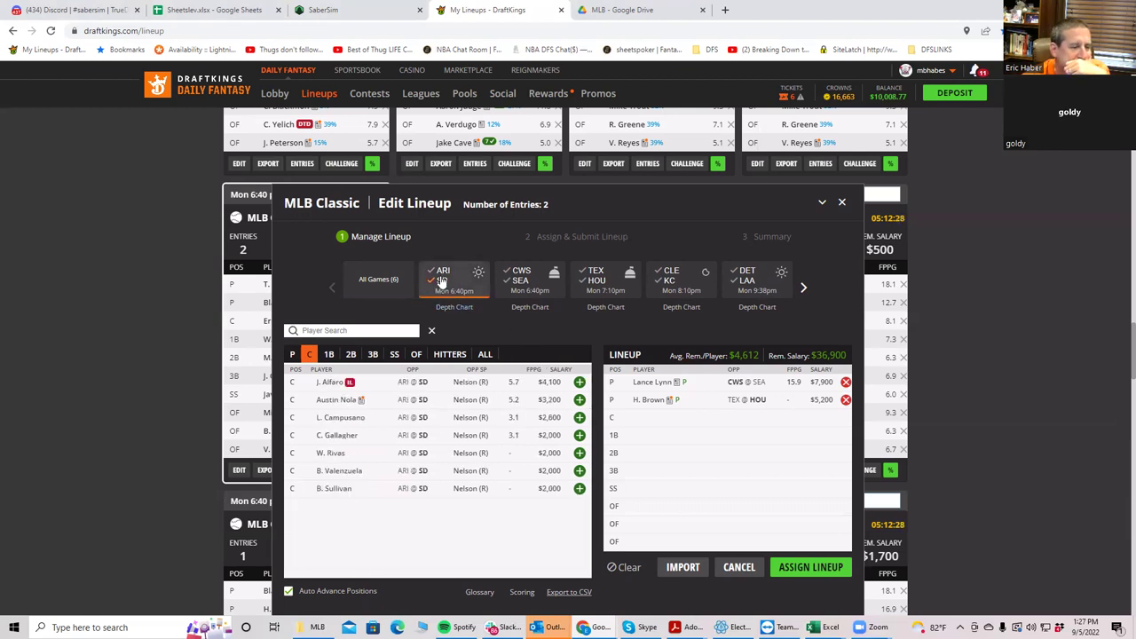
click(441, 281)
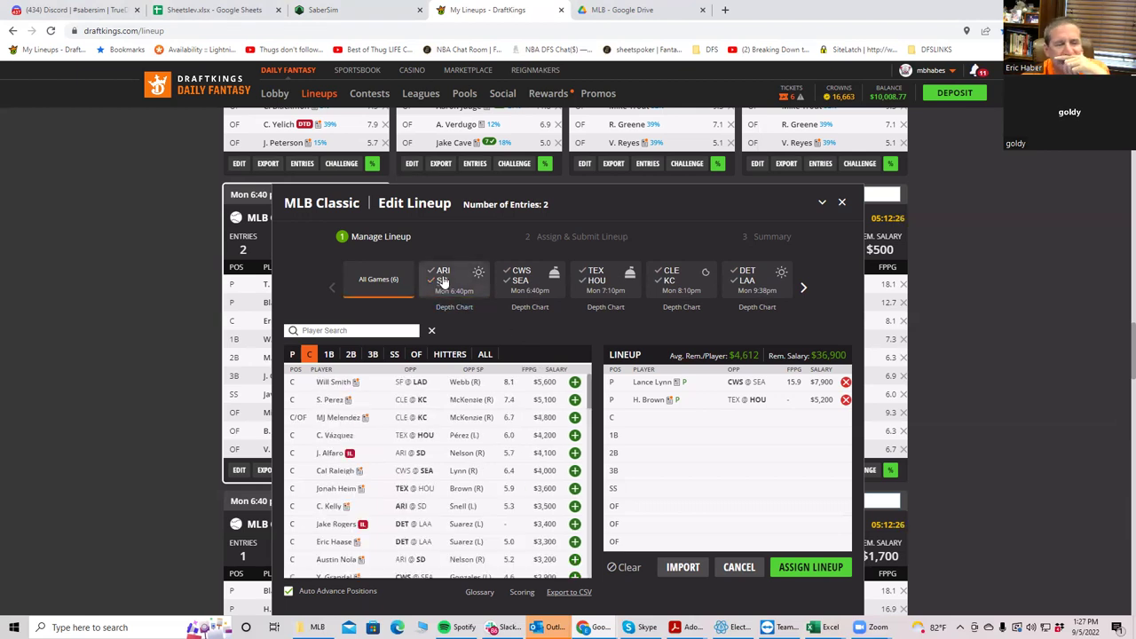
click(441, 280)
click(394, 356)
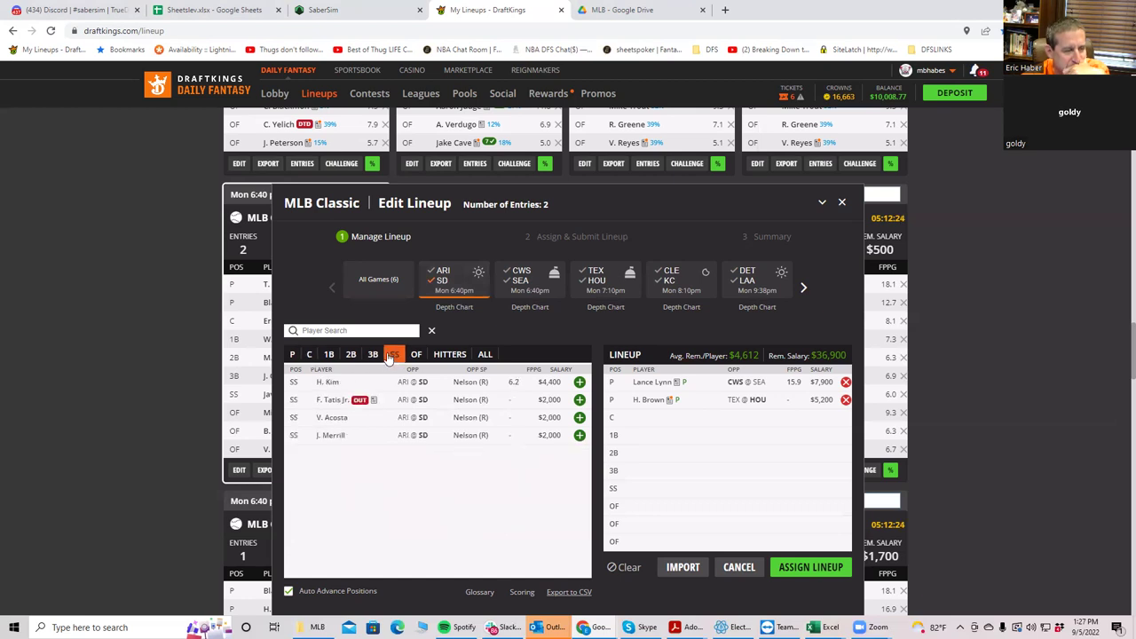
click(374, 355)
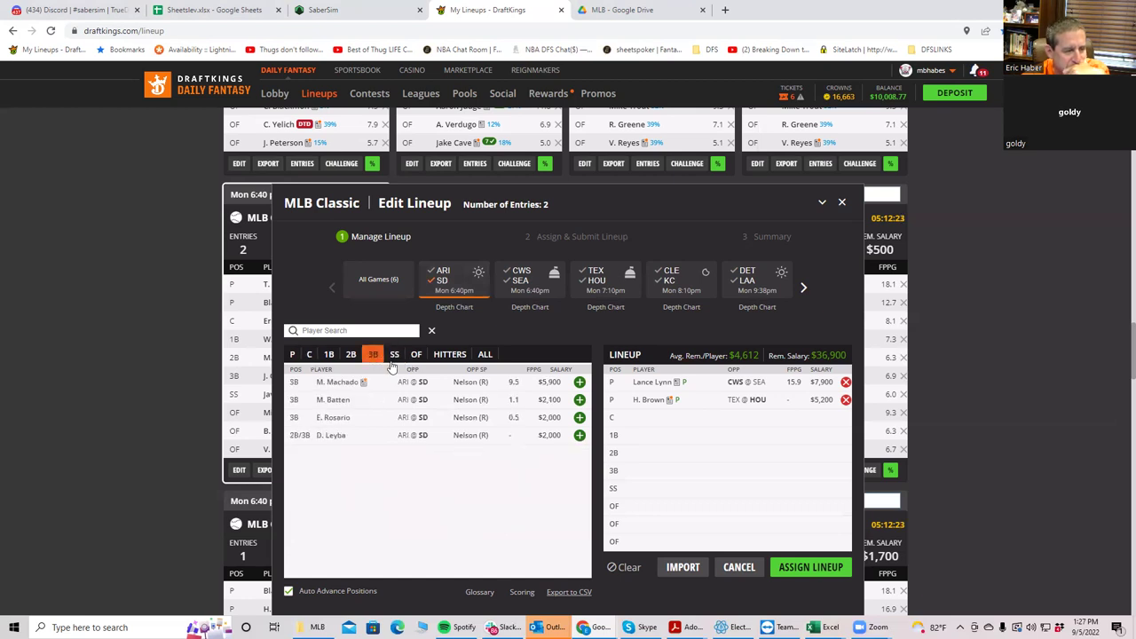
click(579, 382)
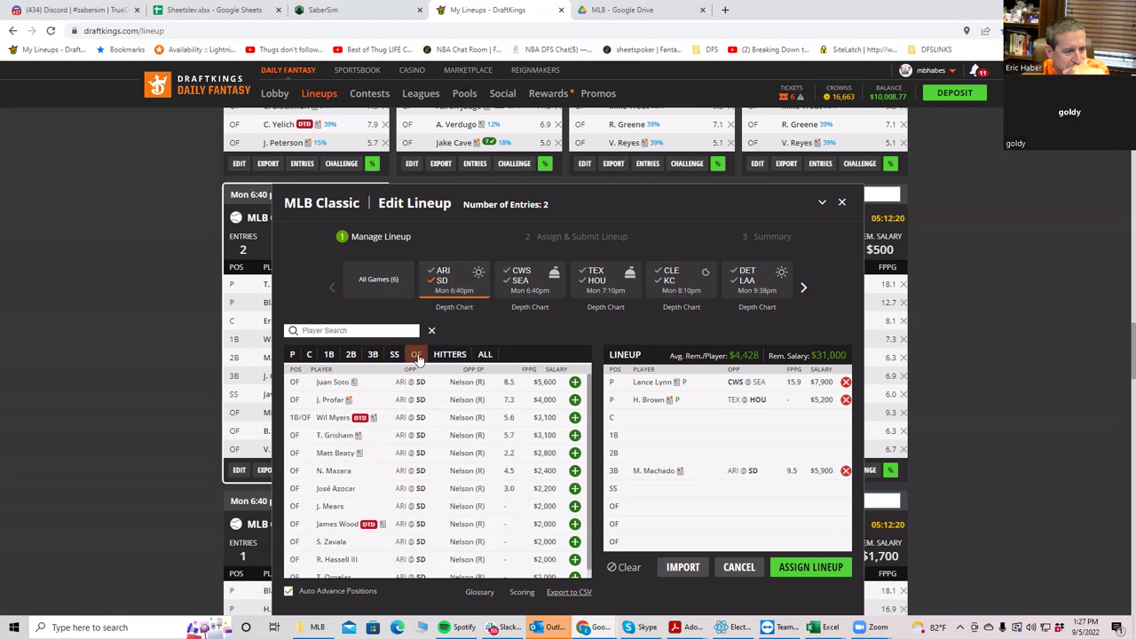
- Add Padres outfielders Juan Soto and J. Profar to the lineup
click(576, 383)
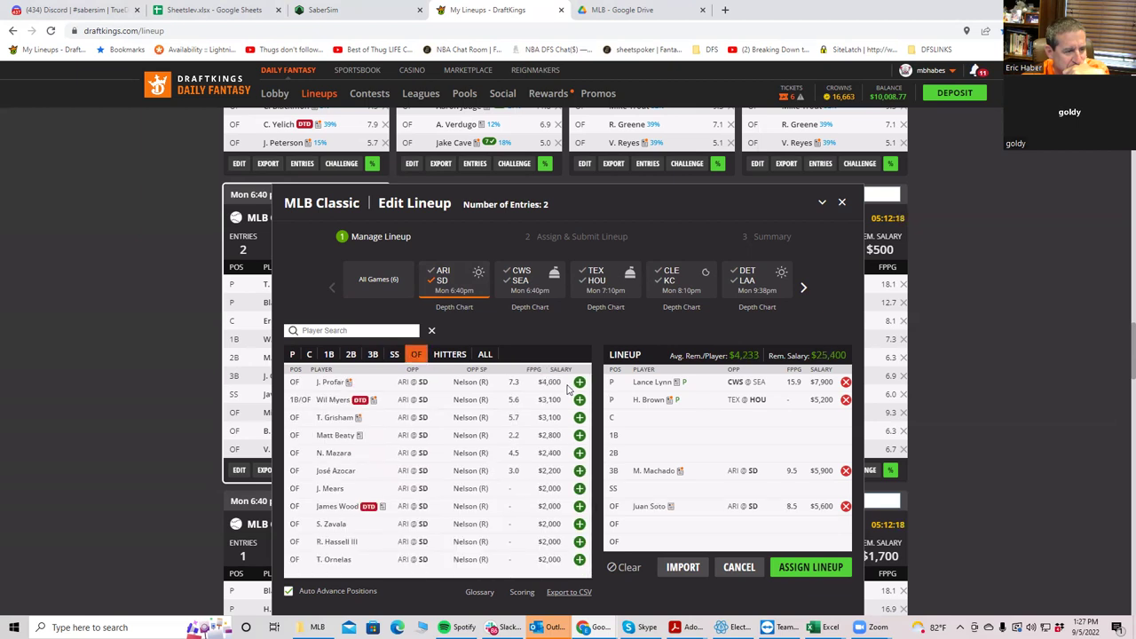
click(579, 382)
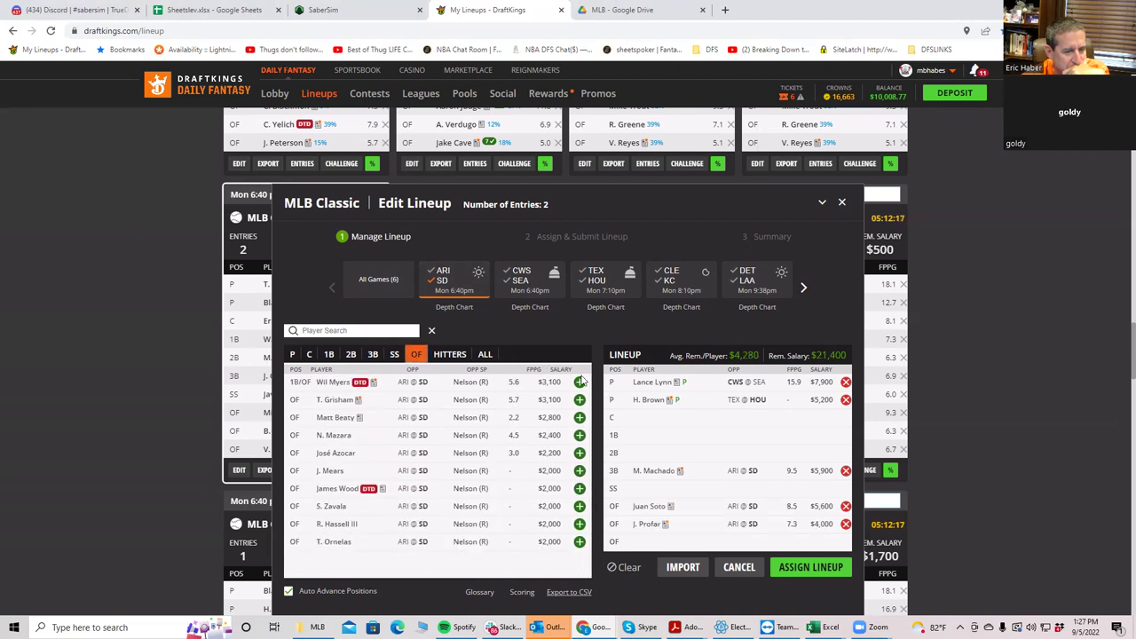
- Check J. Cronenworth's game log among the Padres middle infielders and add him at second base
click(395, 355)
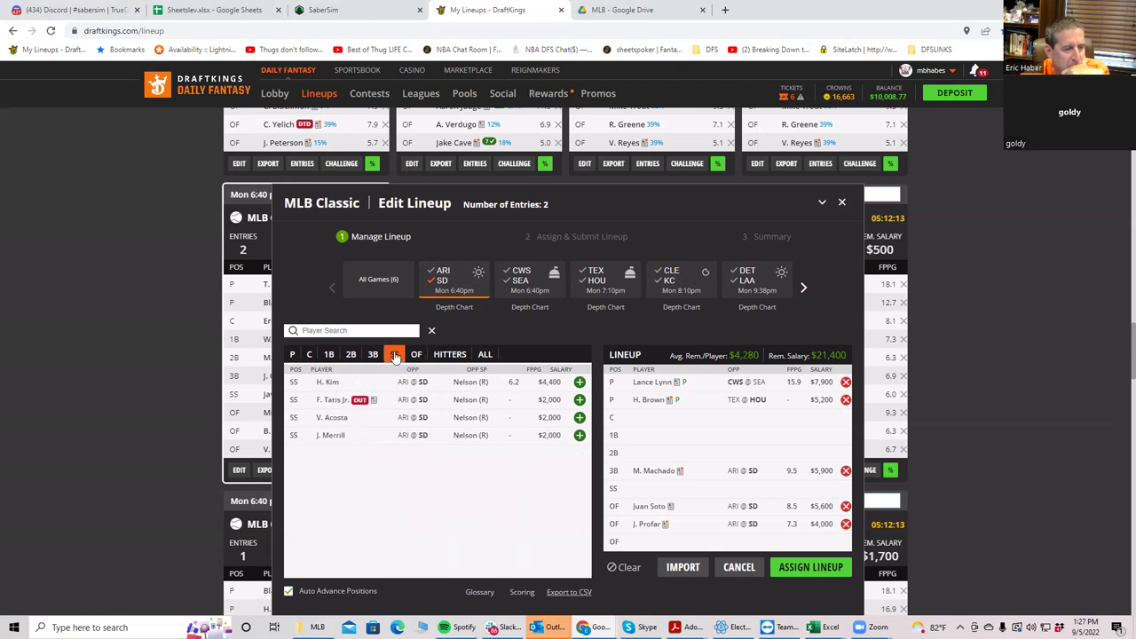
click(351, 355)
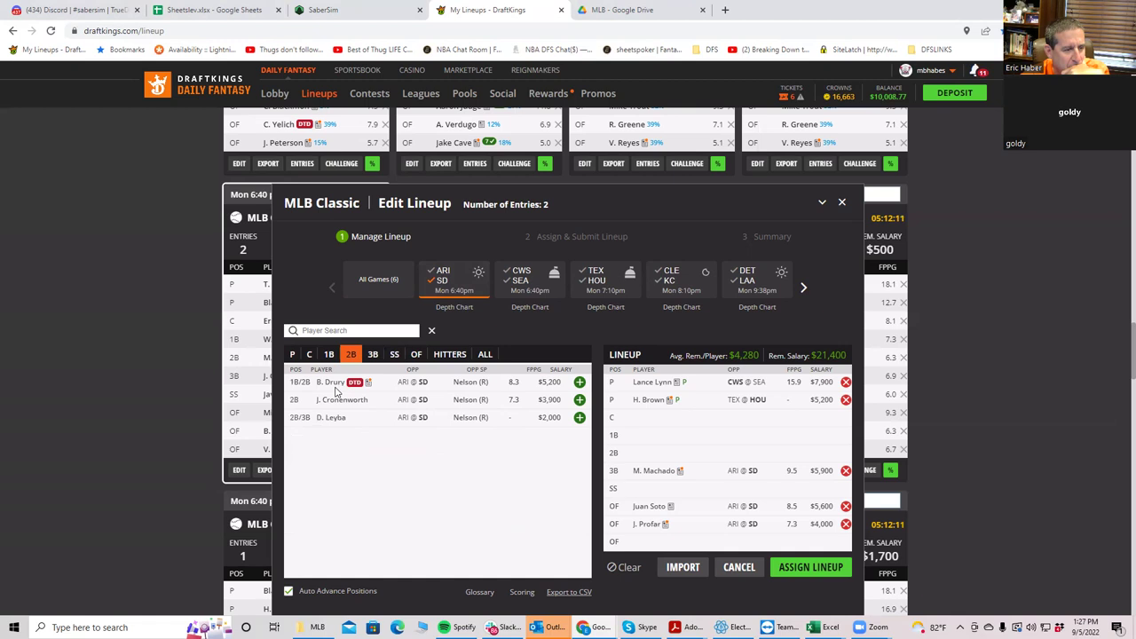
click(332, 400)
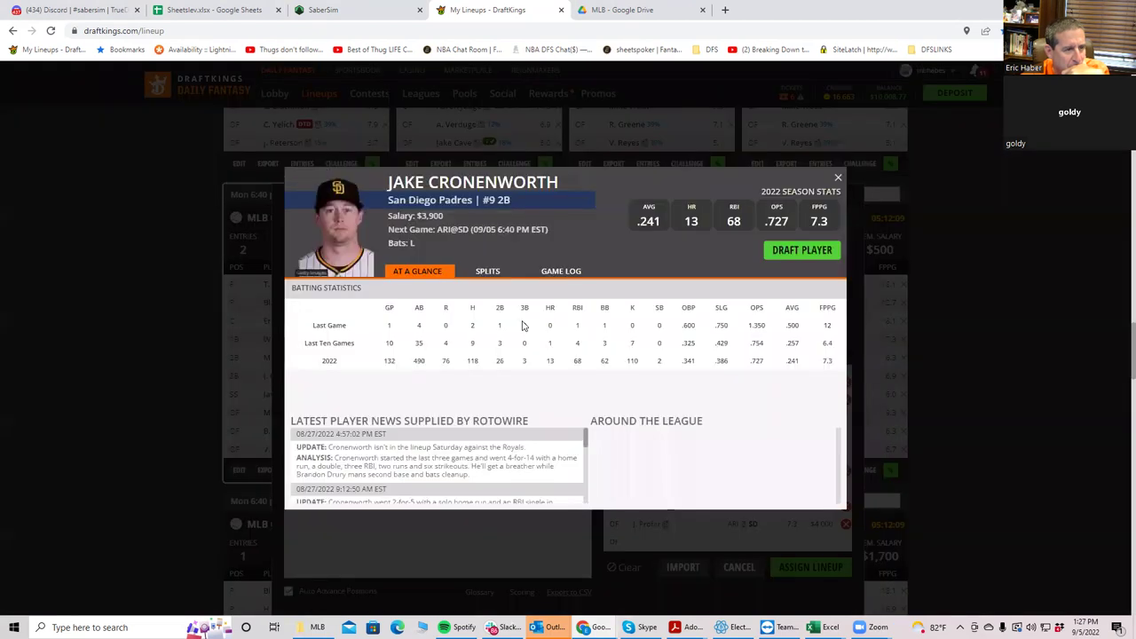
click(561, 274)
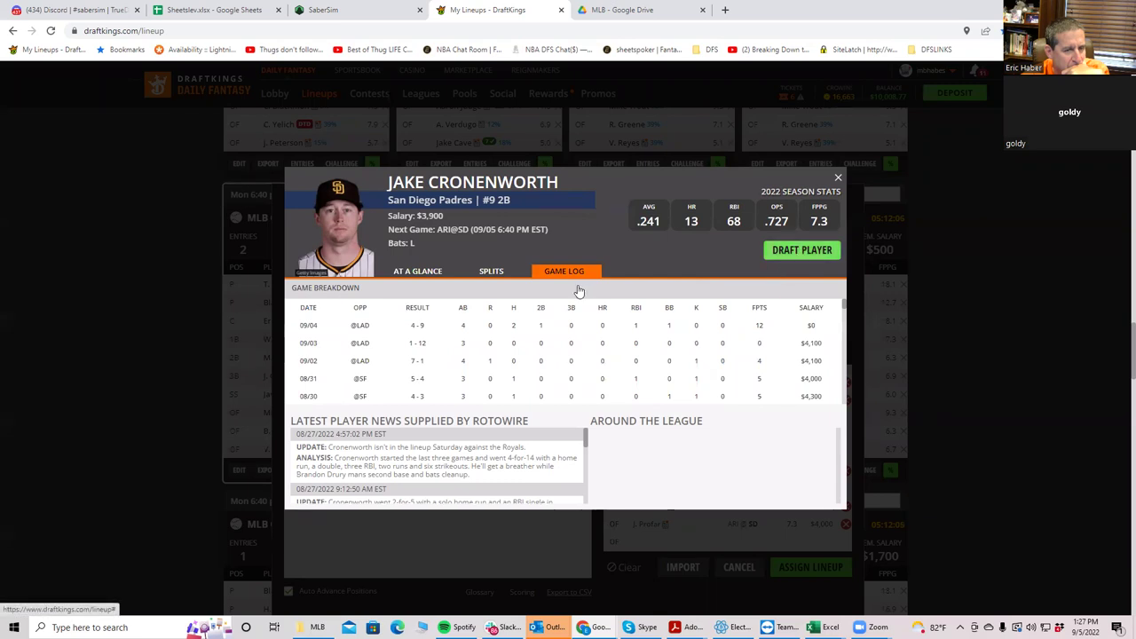
key(Escape)
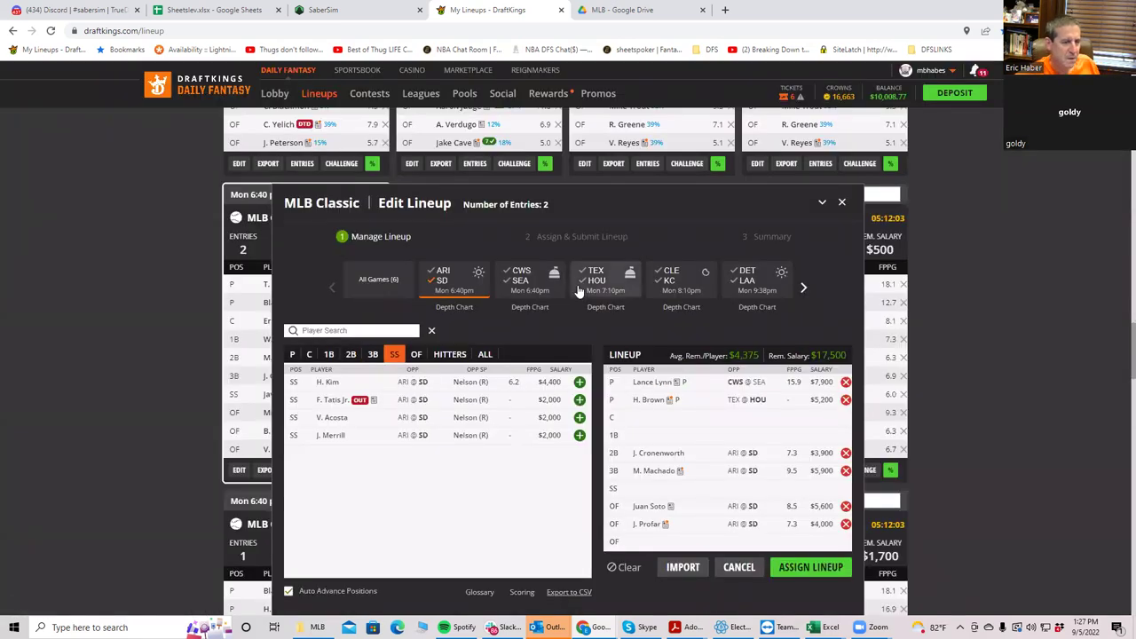
- Check Austin Nola's game log among the Padres catchers and add him as the lineup's catcher
click(309, 354)
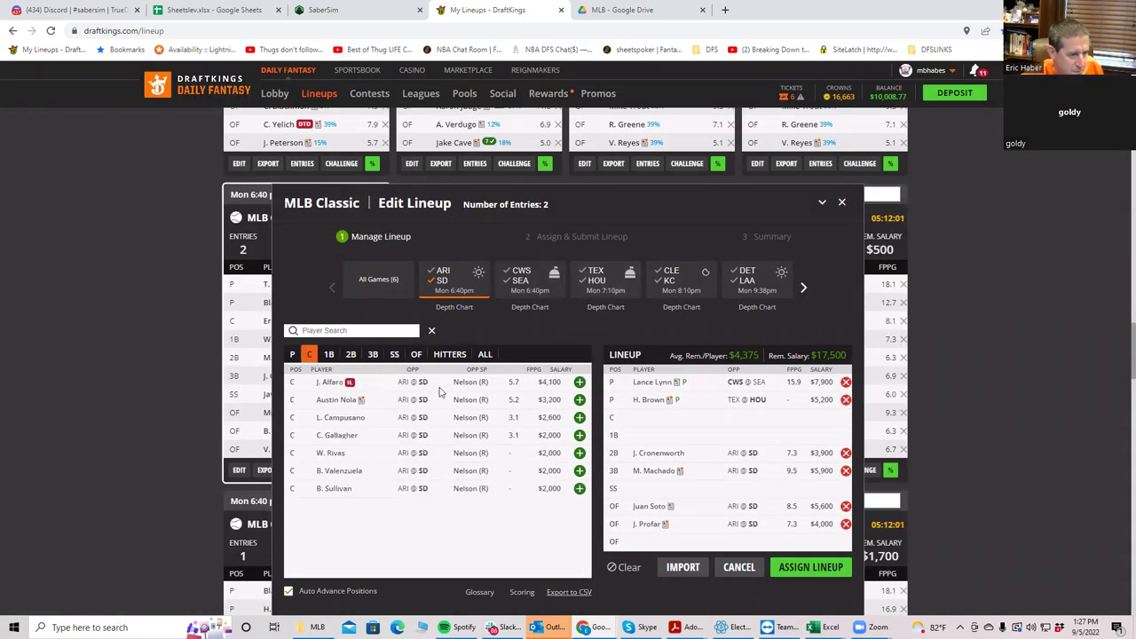
click(332, 401)
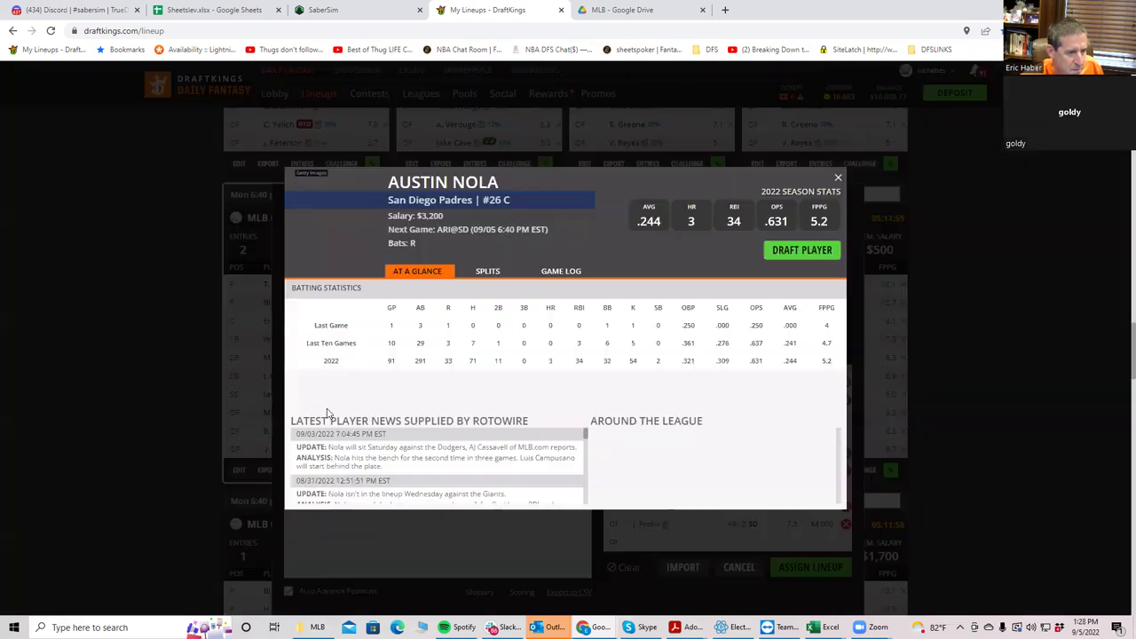
click(564, 273)
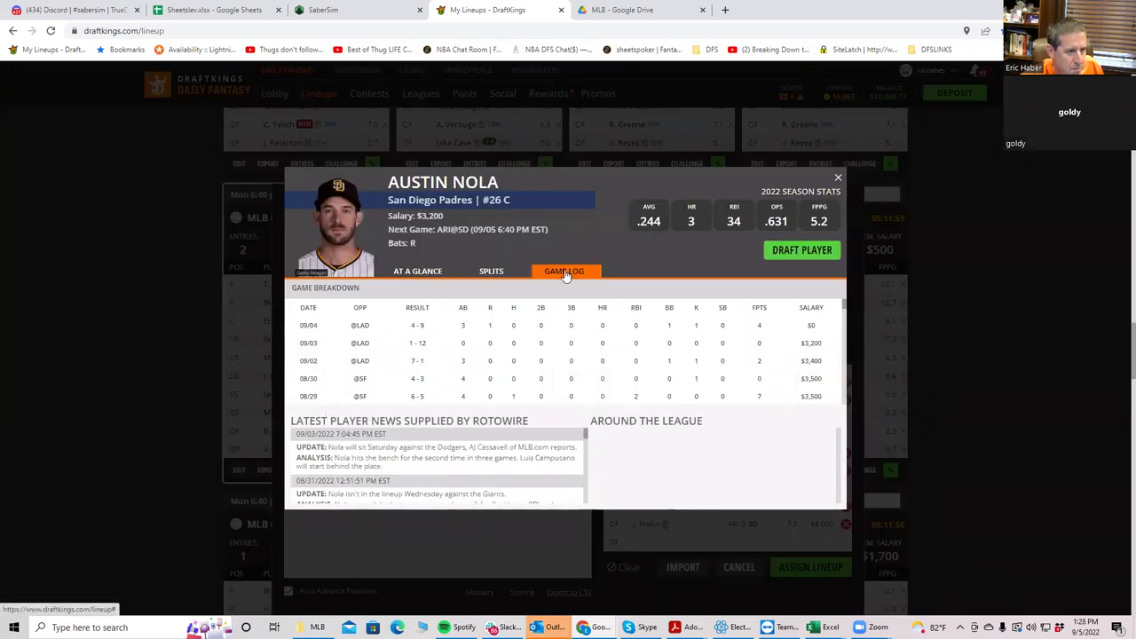
click(803, 252)
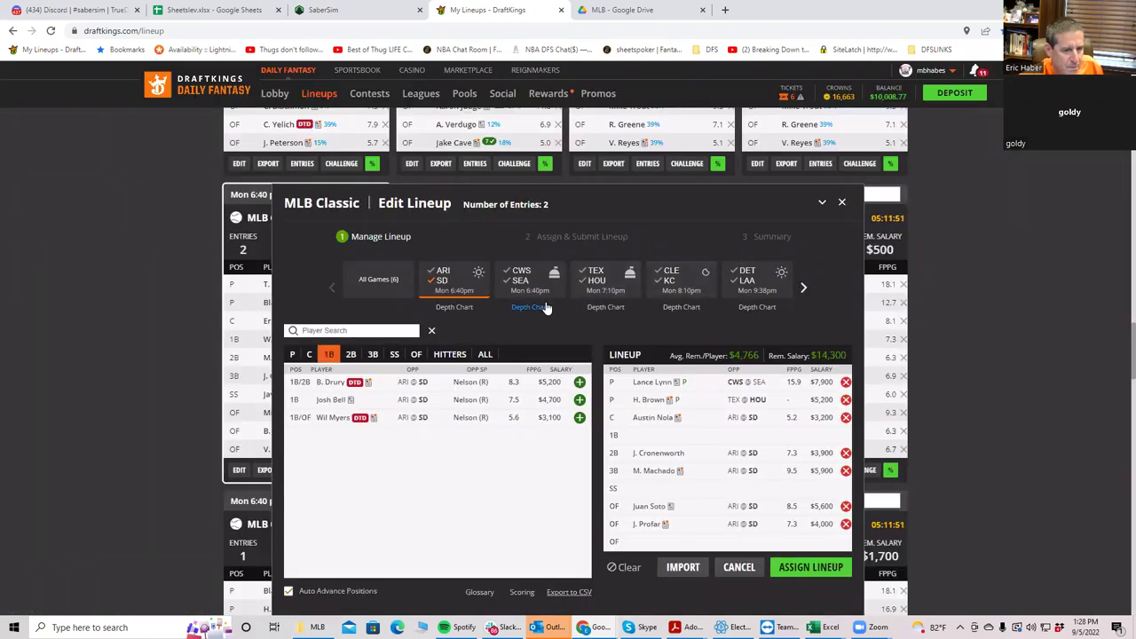
- Replace the Padres filter with the Angels and add S. Ohtani at first base, D. Fletcher at shortstop and Mike Trout in the outfield
click(437, 286)
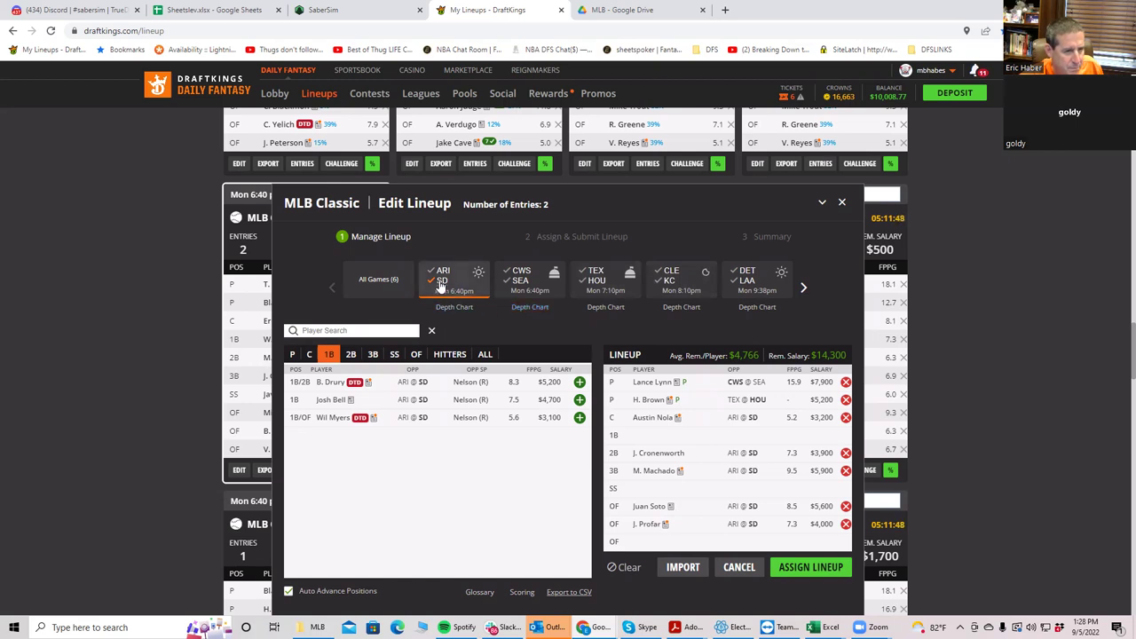
click(803, 290)
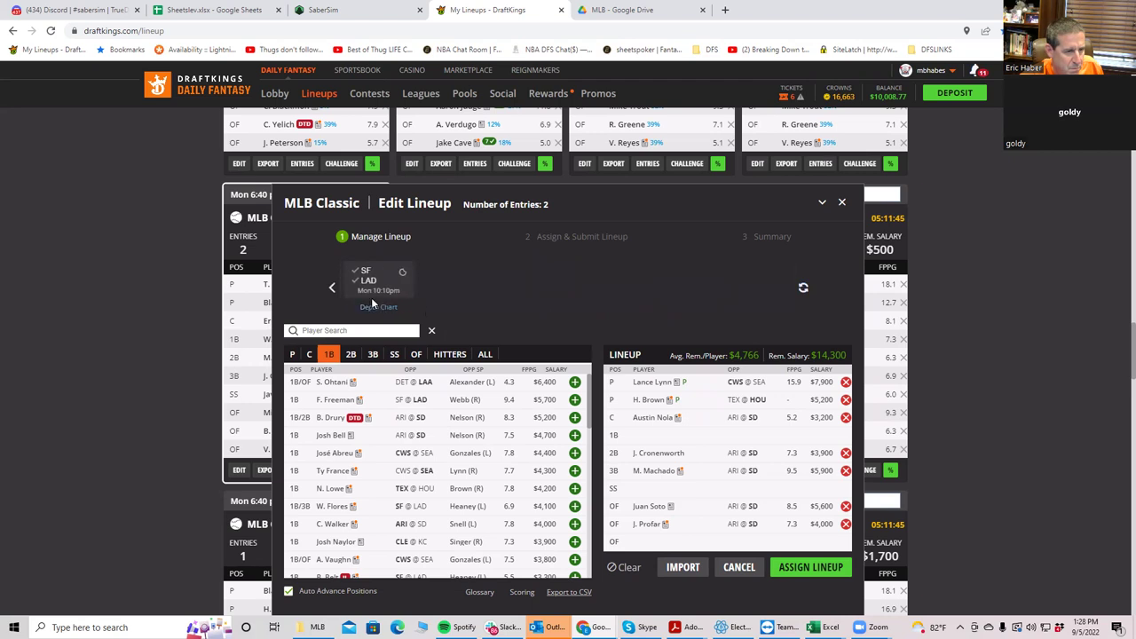
click(332, 289)
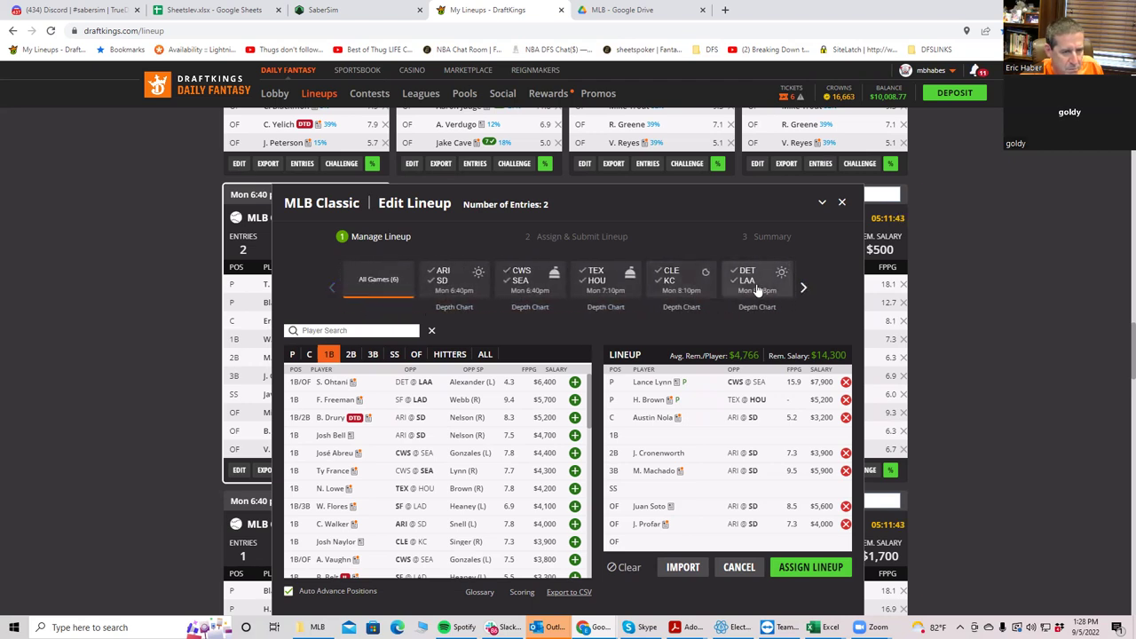
click(746, 284)
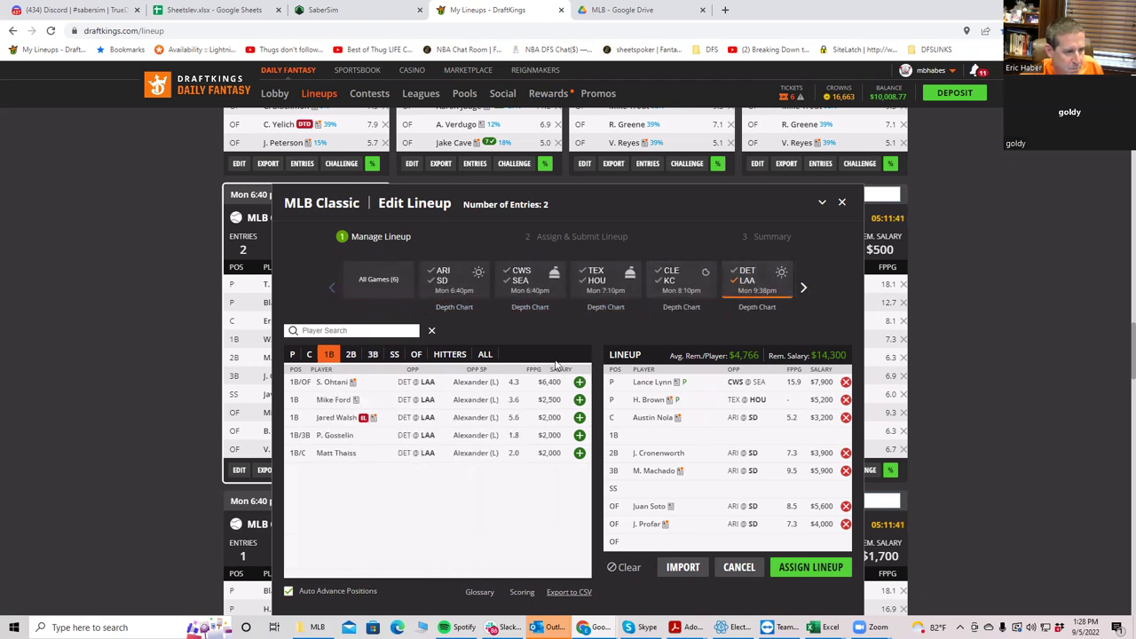
click(578, 383)
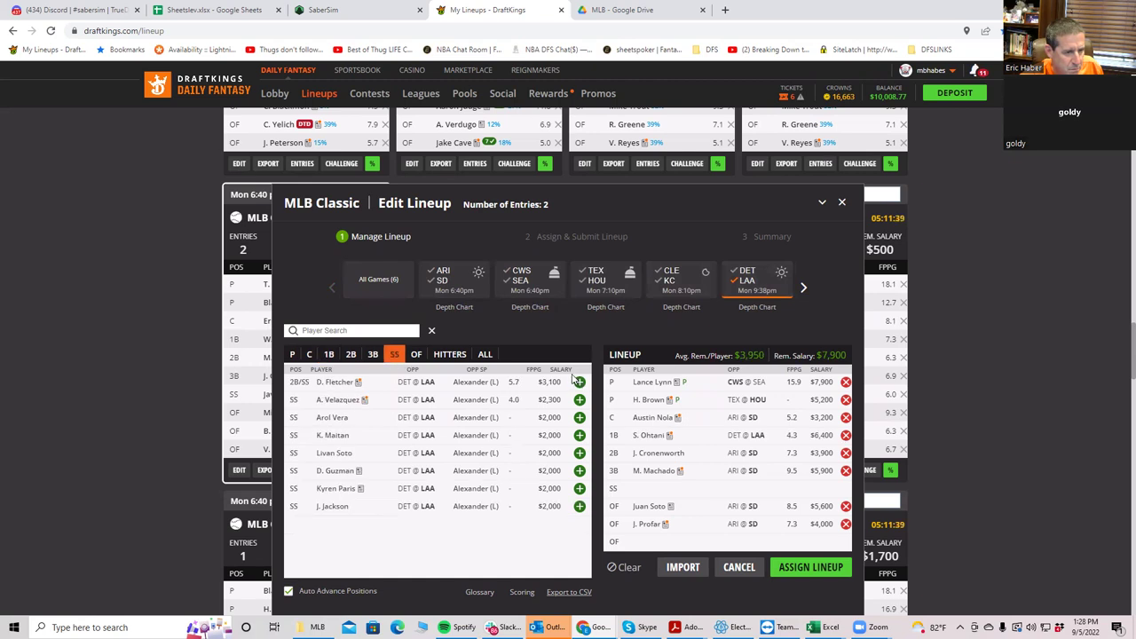
click(578, 383)
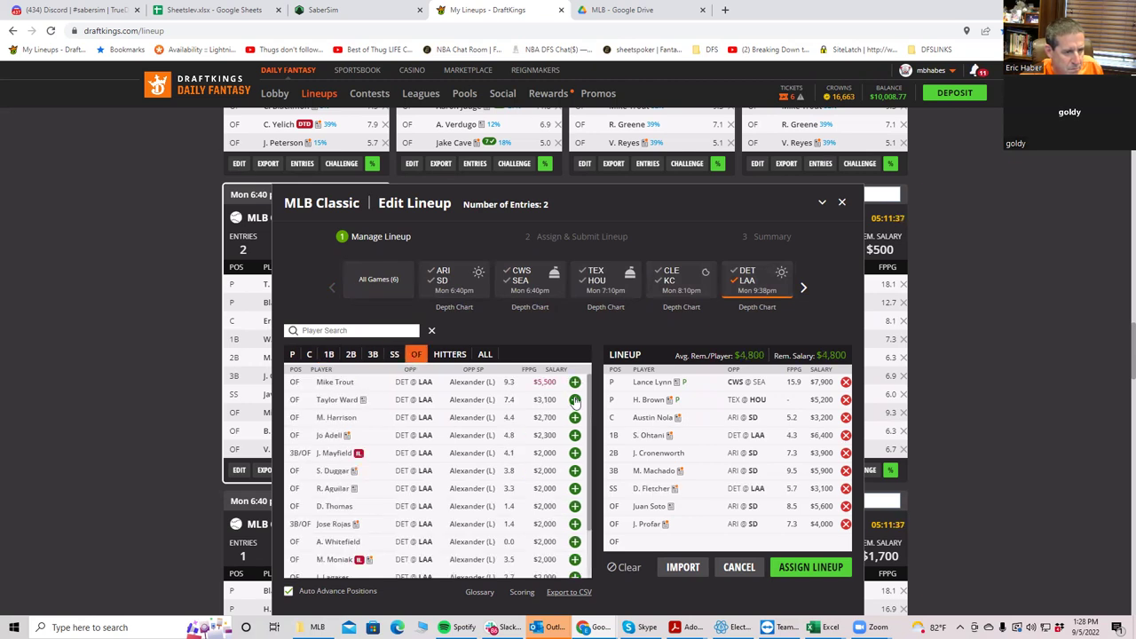
click(575, 382)
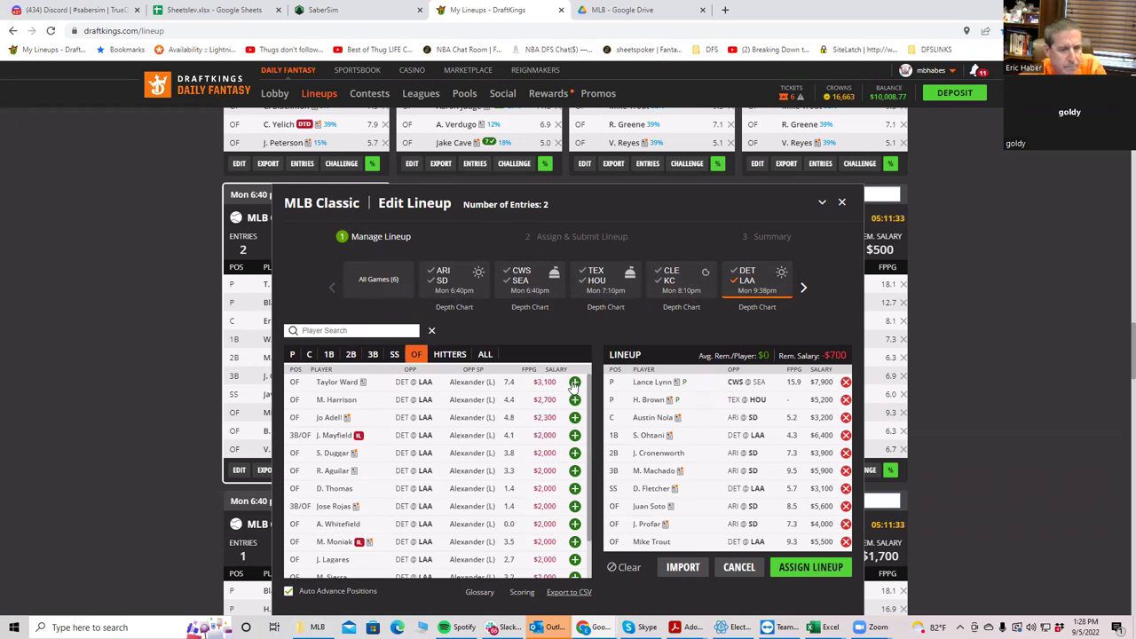
- Clear the Angels filter and replace S. Ohtani with F. Freeman at first base
click(845, 434)
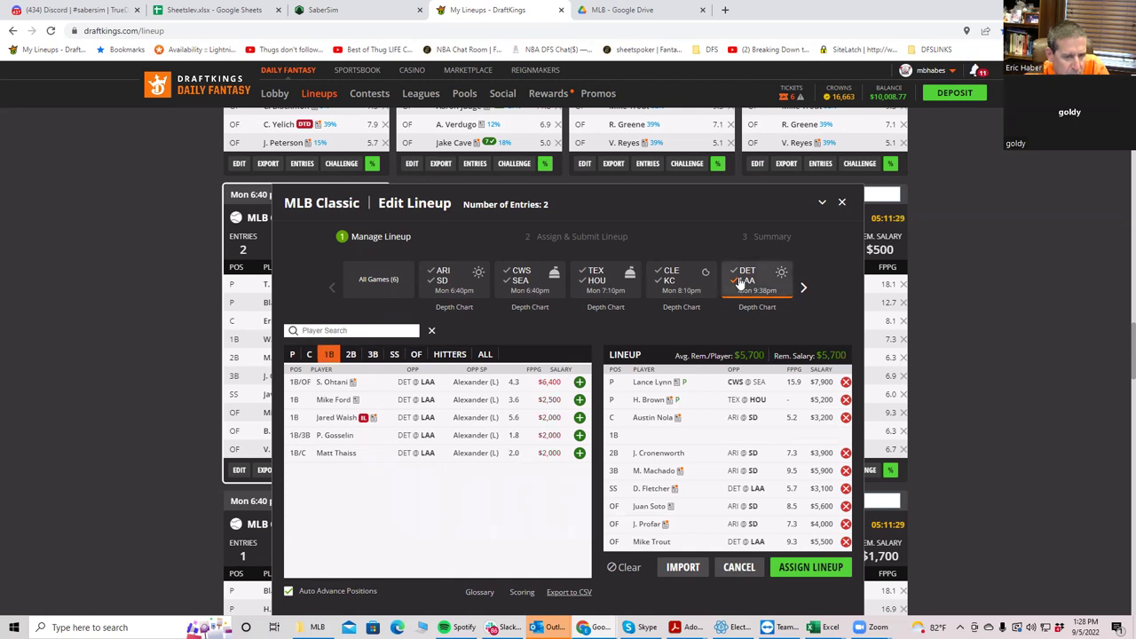
click(739, 283)
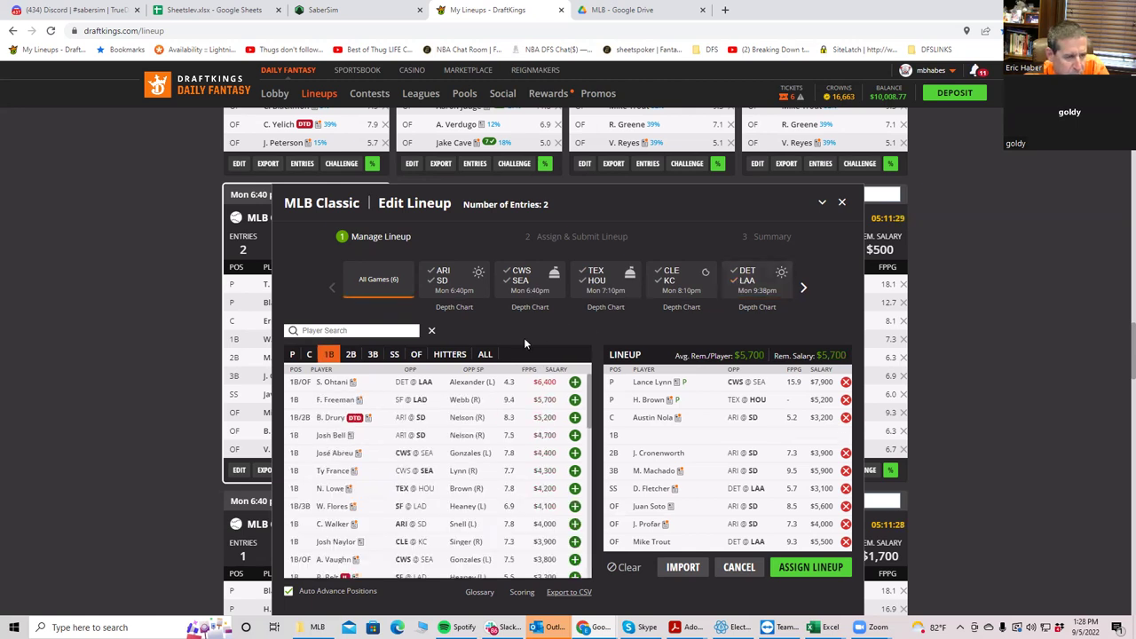
click(575, 399)
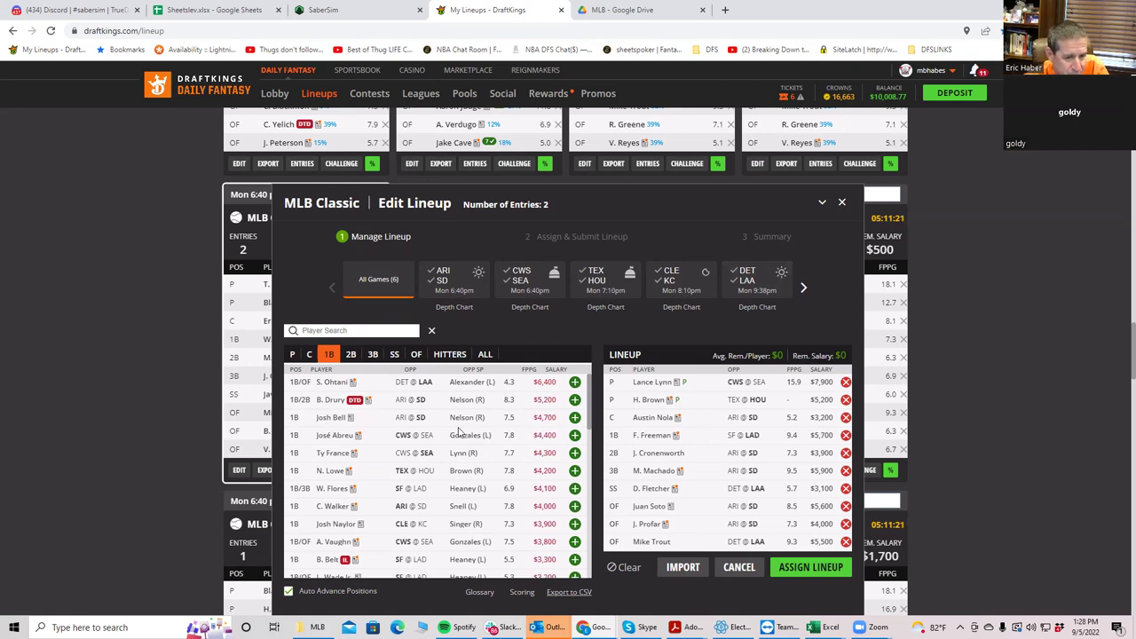
click(845, 383)
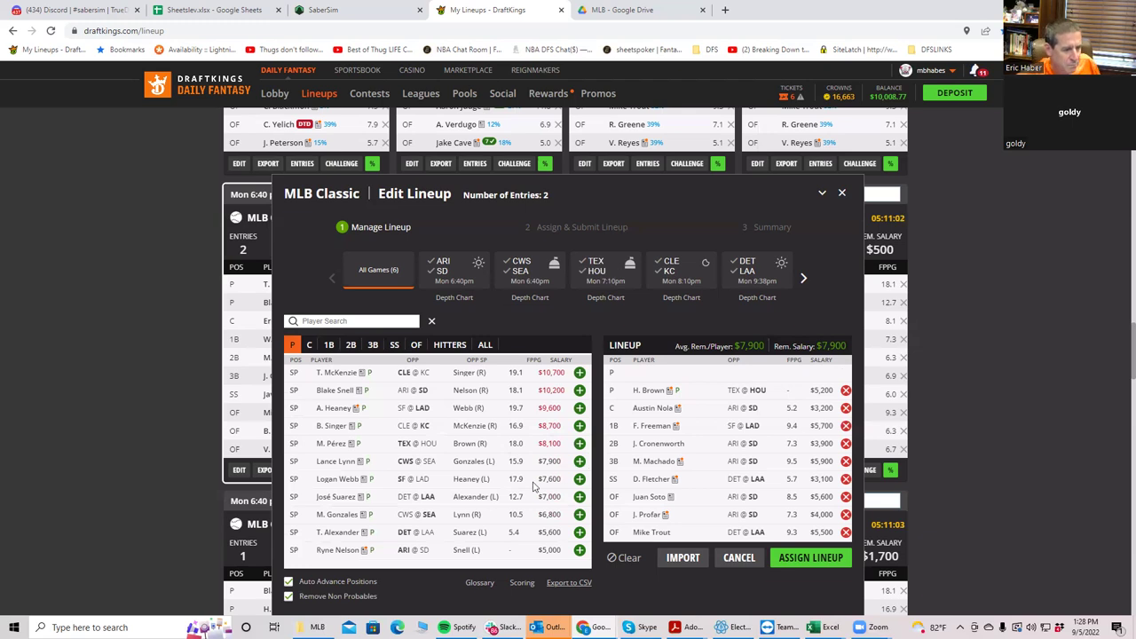
click(342, 515)
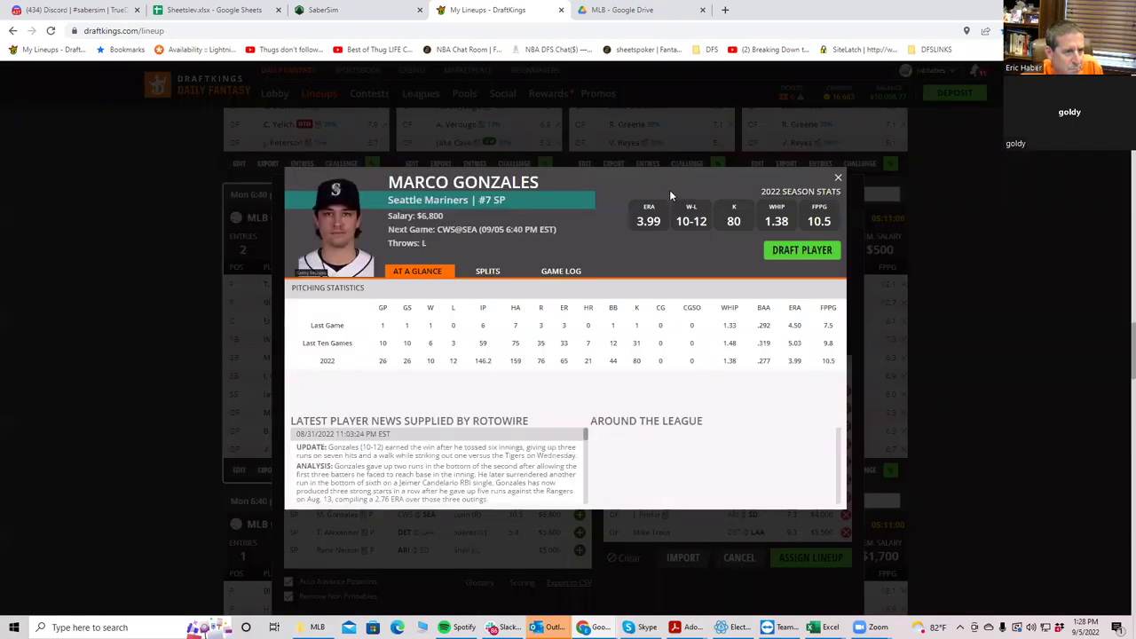
click(837, 178)
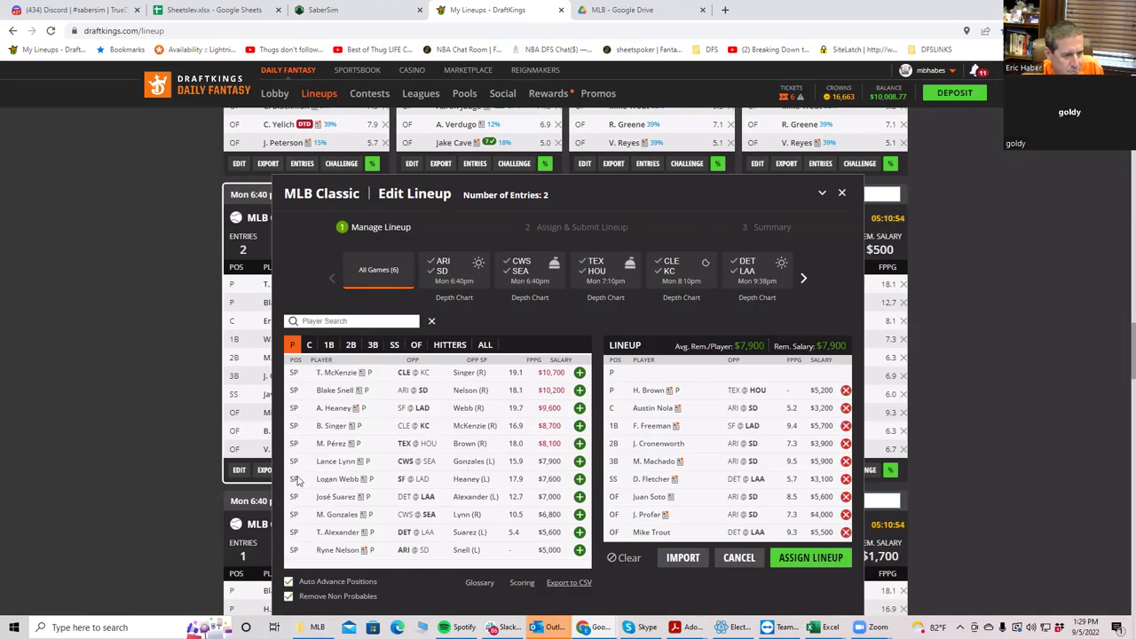
click(342, 464)
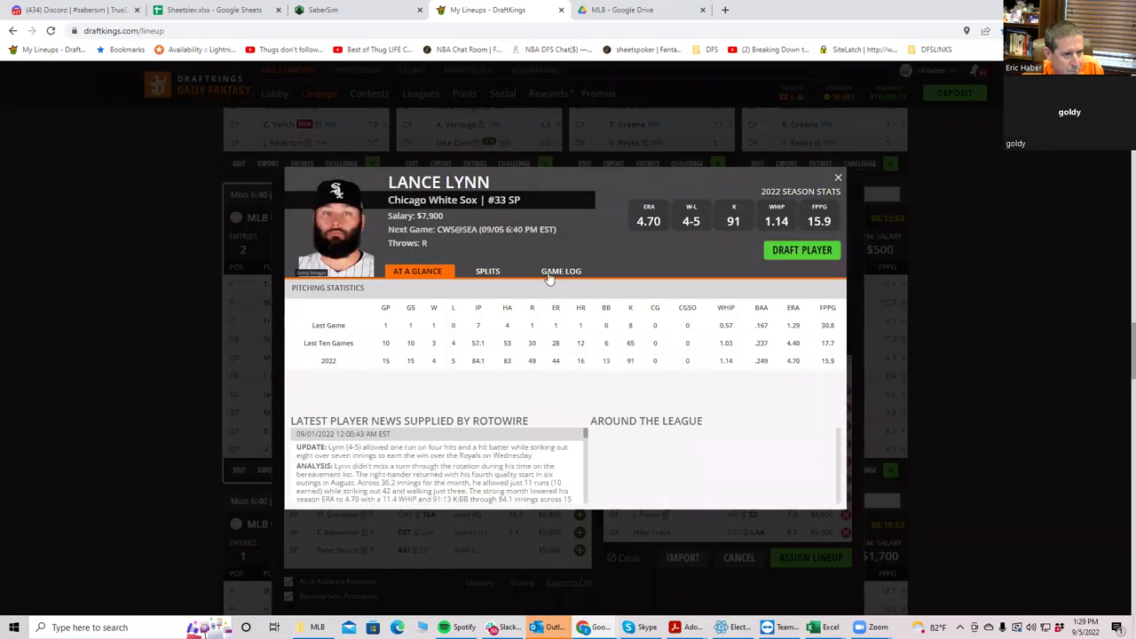
click(549, 274)
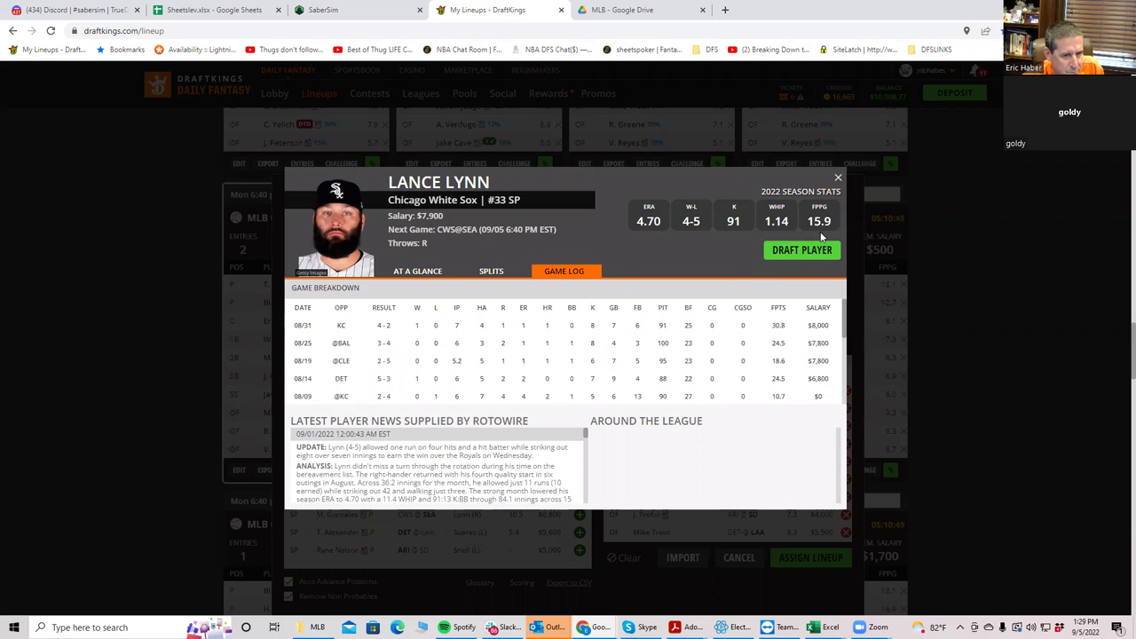
click(837, 181)
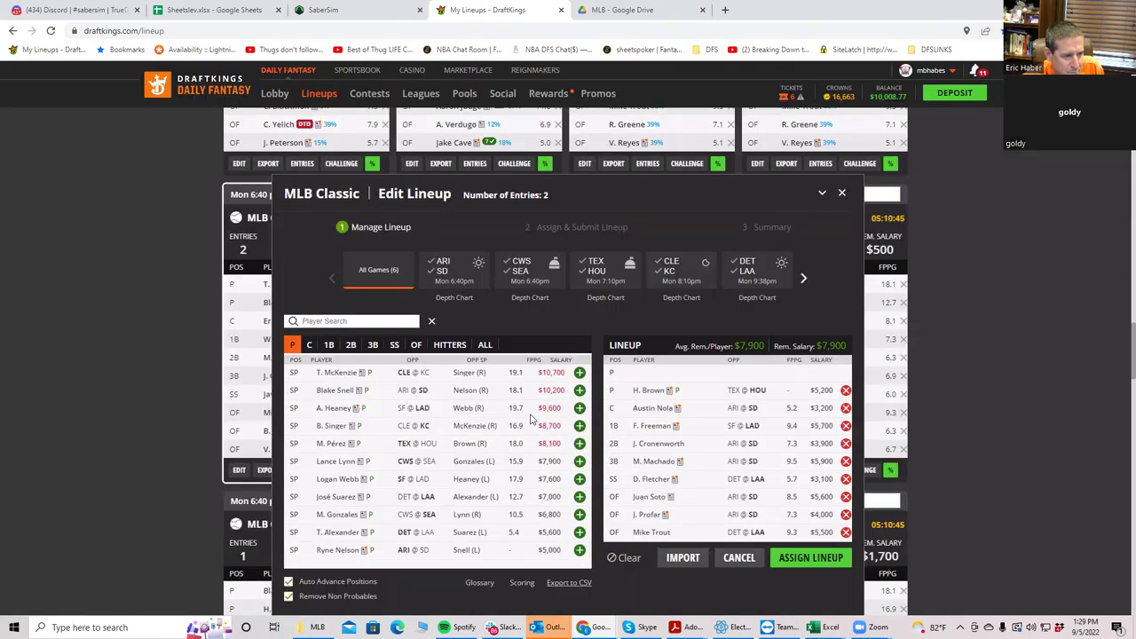
click(579, 391)
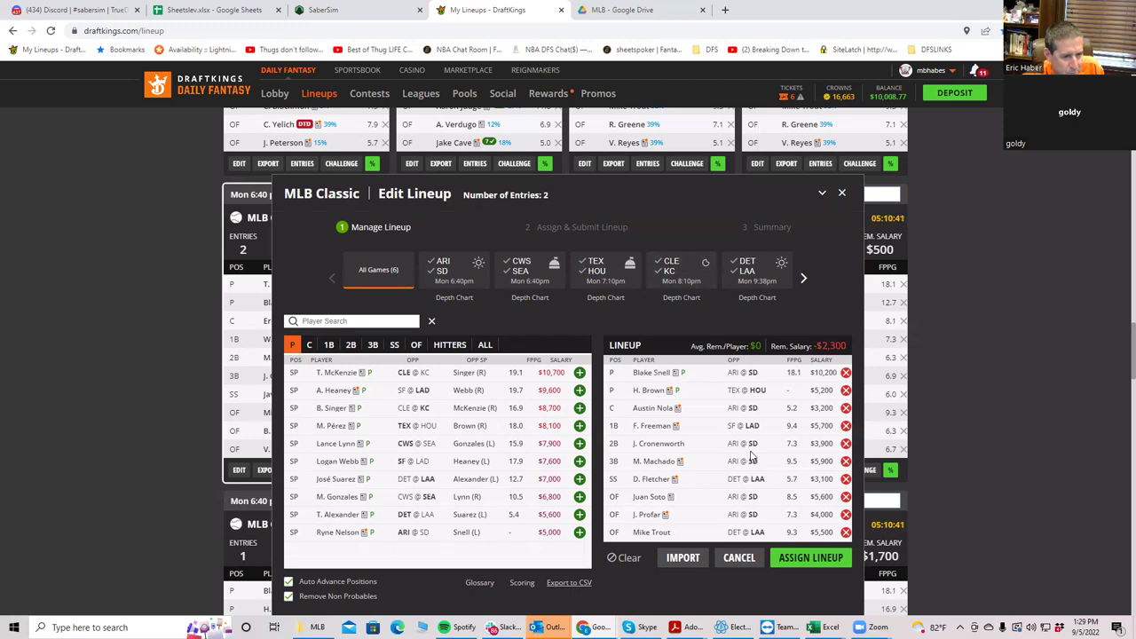
- Remove F. Freeman from first base and replace D. Fletcher with Javier Báez at shortstop
click(846, 427)
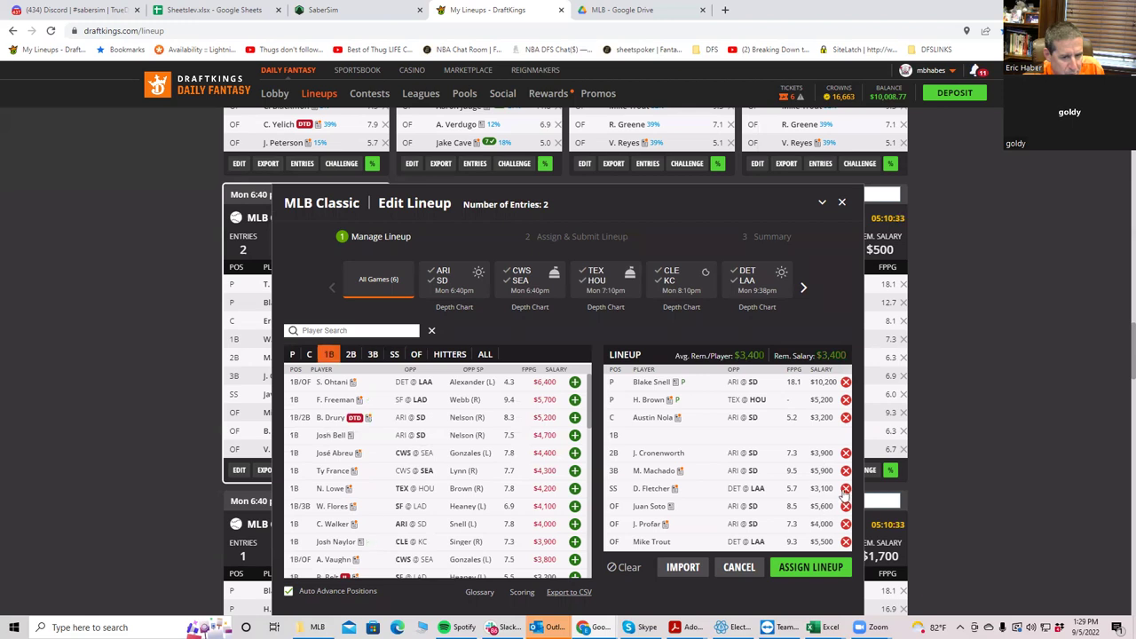
click(845, 488)
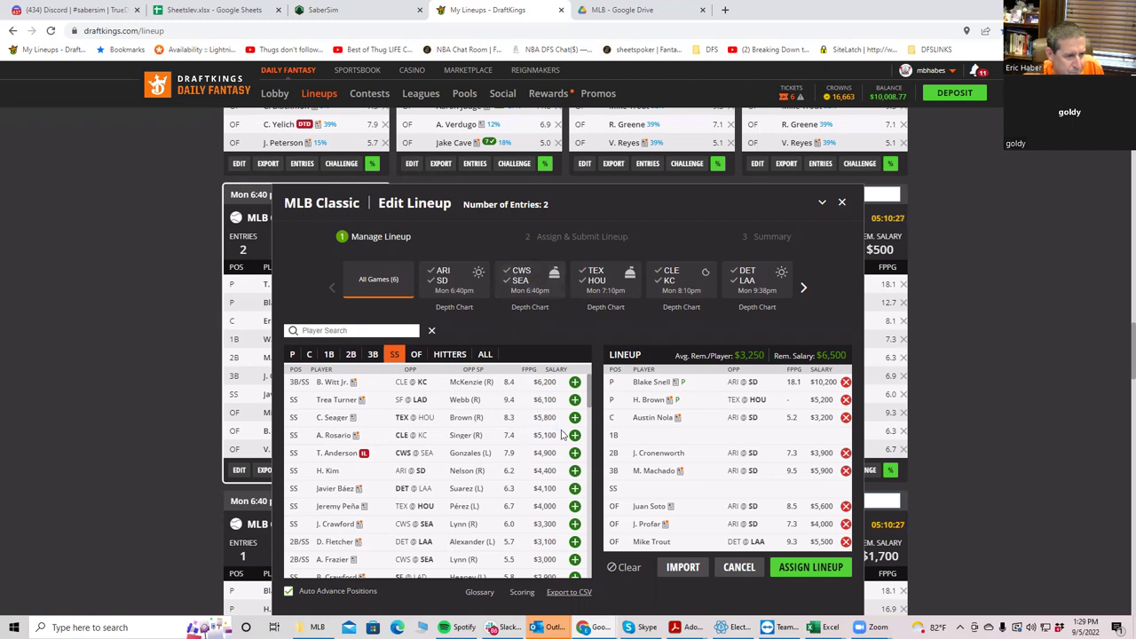
click(575, 488)
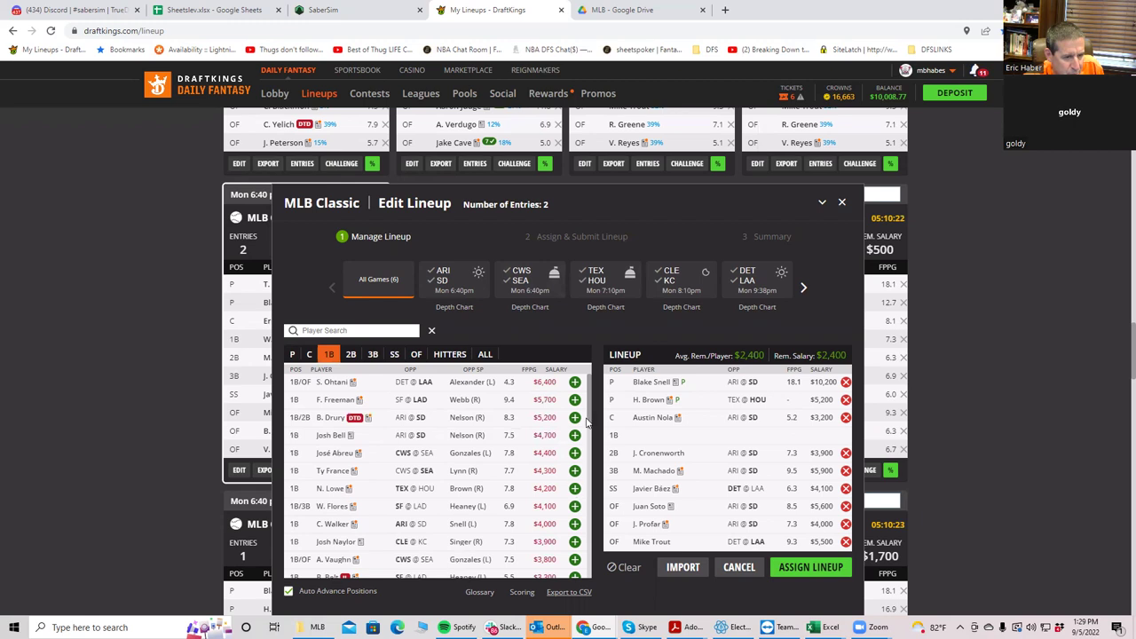
- Examine Harold Castro's batting statistics among the low-salary first basemen
drag(587, 420, 600, 499)
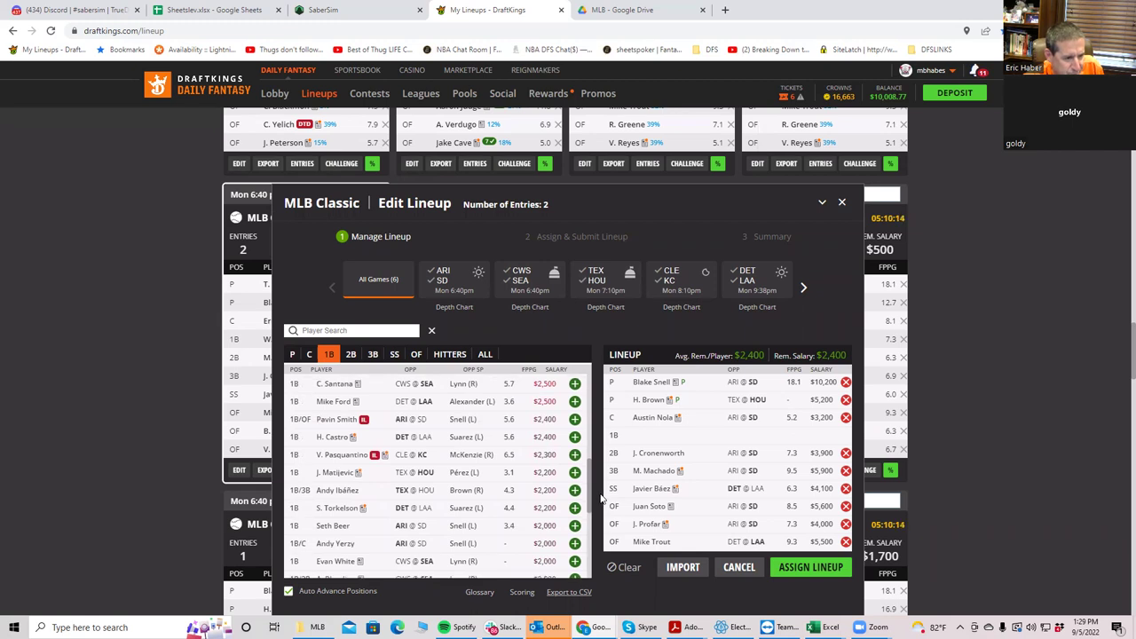
click(337, 440)
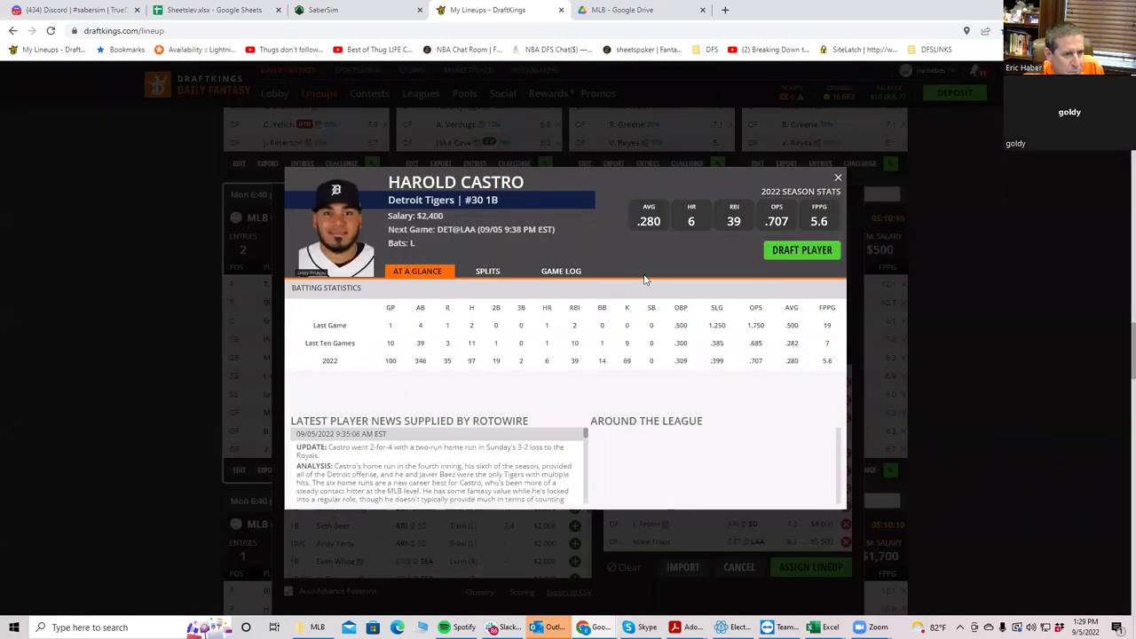
click(838, 178)
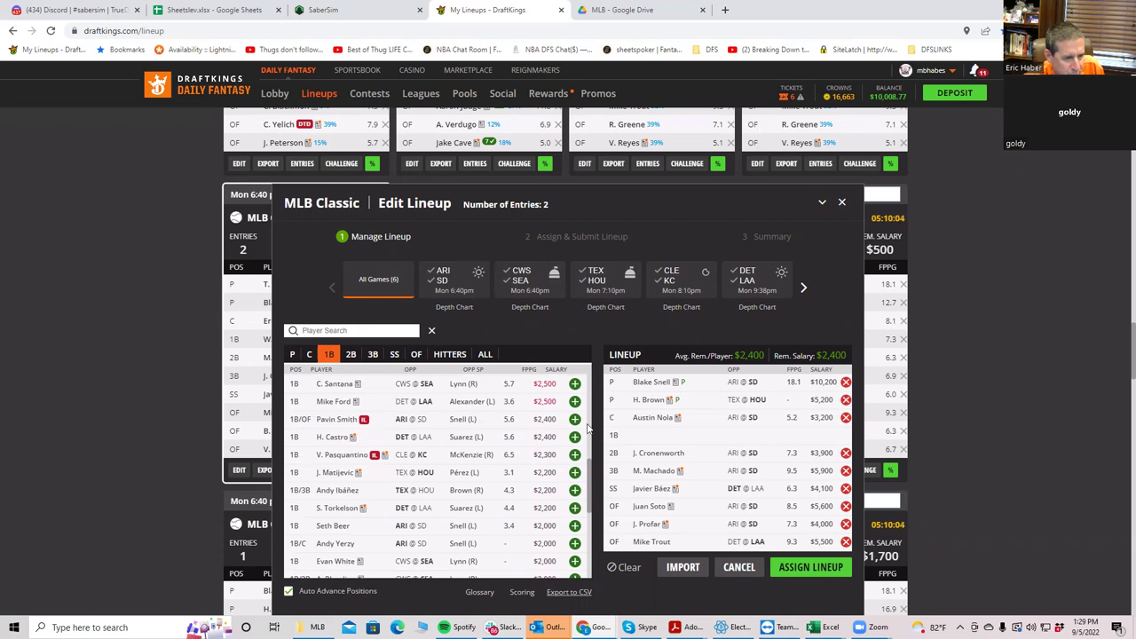
- Remove Mike Trout from the lineup's outfield
click(846, 542)
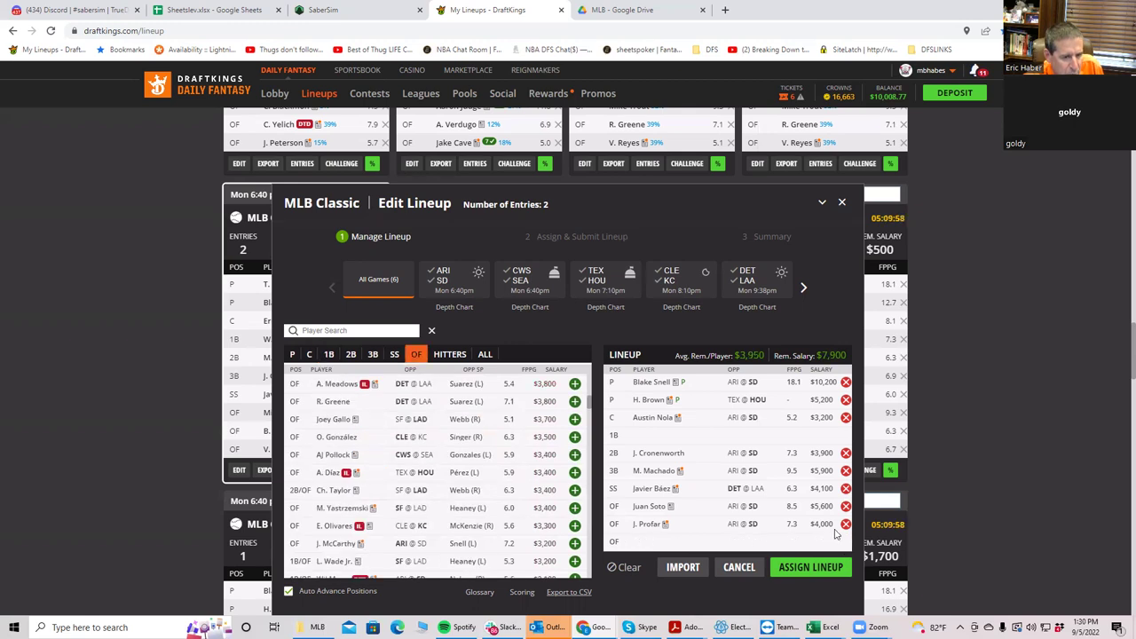
- Filter the player pool to the Houston side of the TEX–HOU game and add T. Mancini as the third outfielder
click(329, 355)
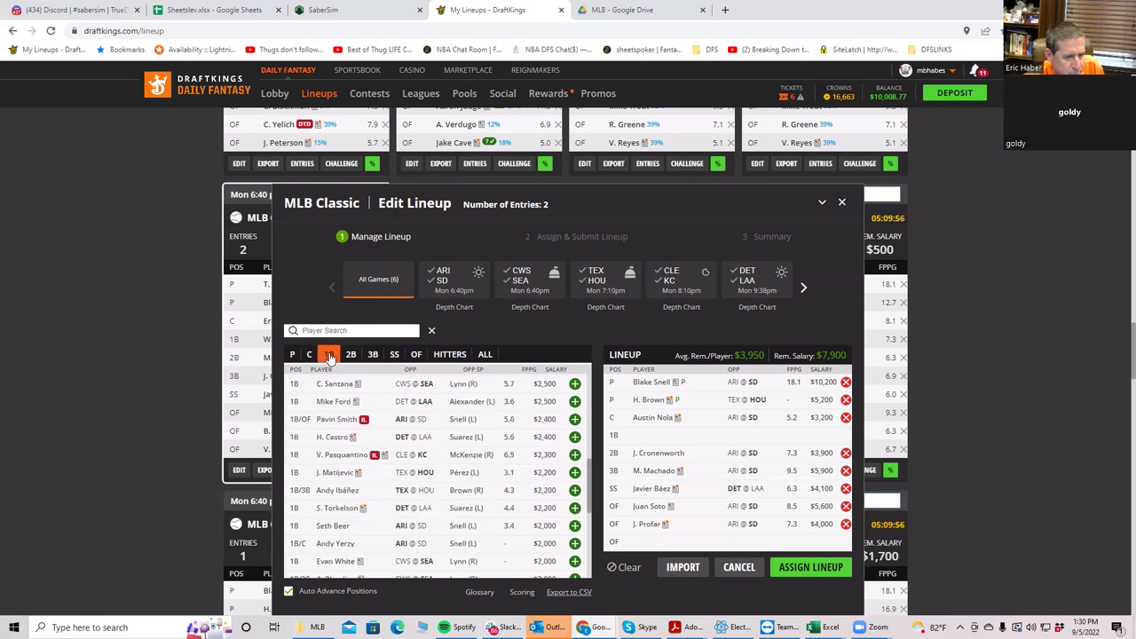
click(598, 284)
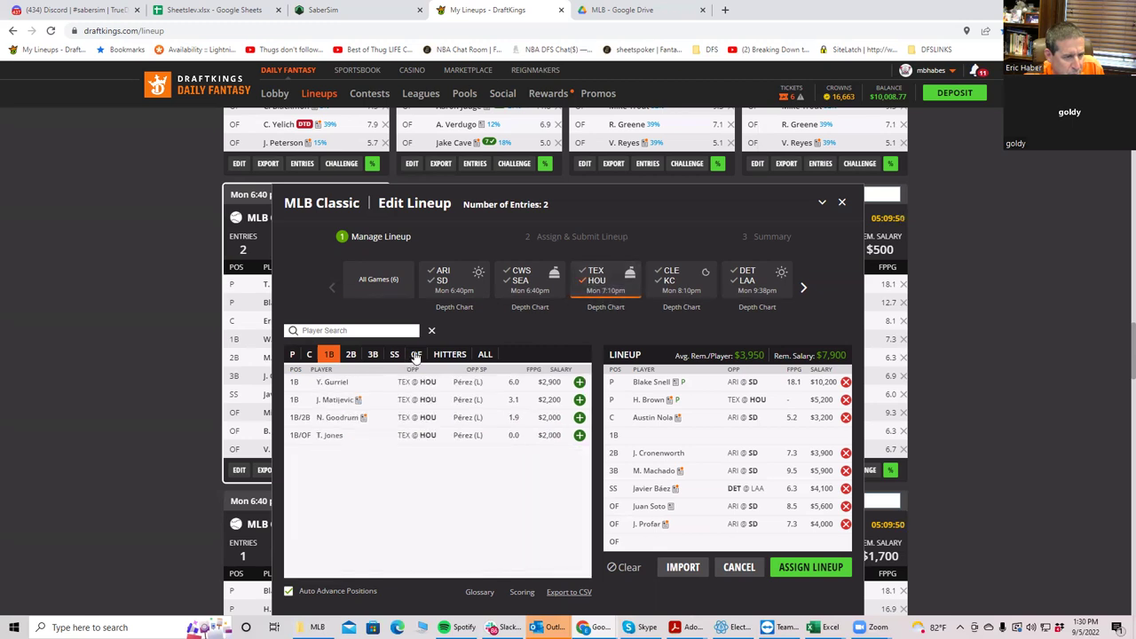
click(411, 354)
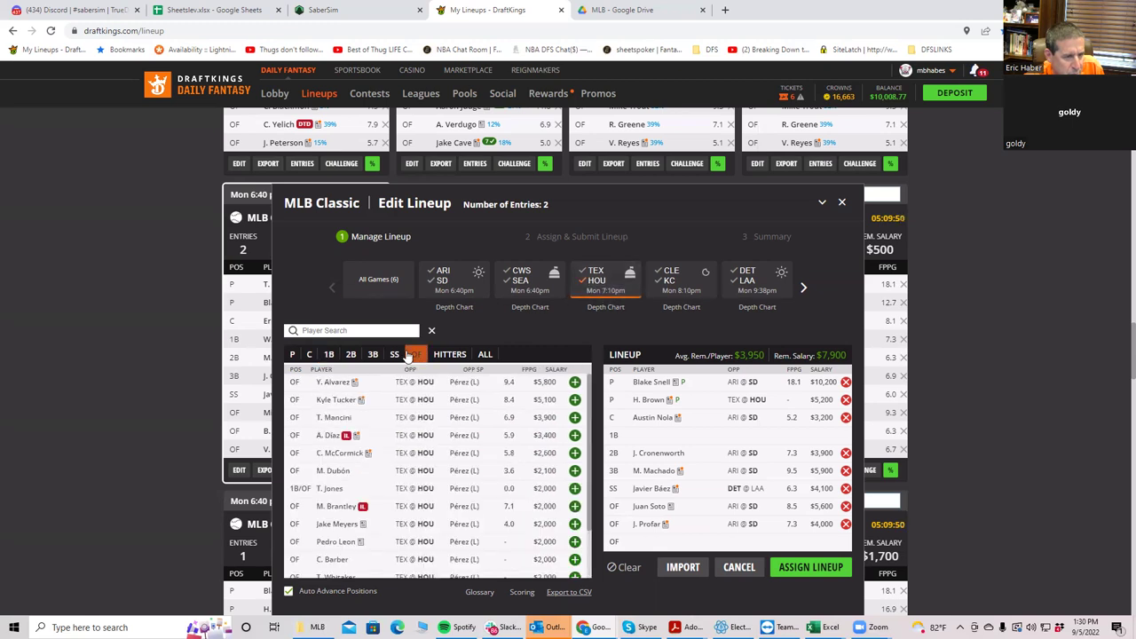
click(575, 418)
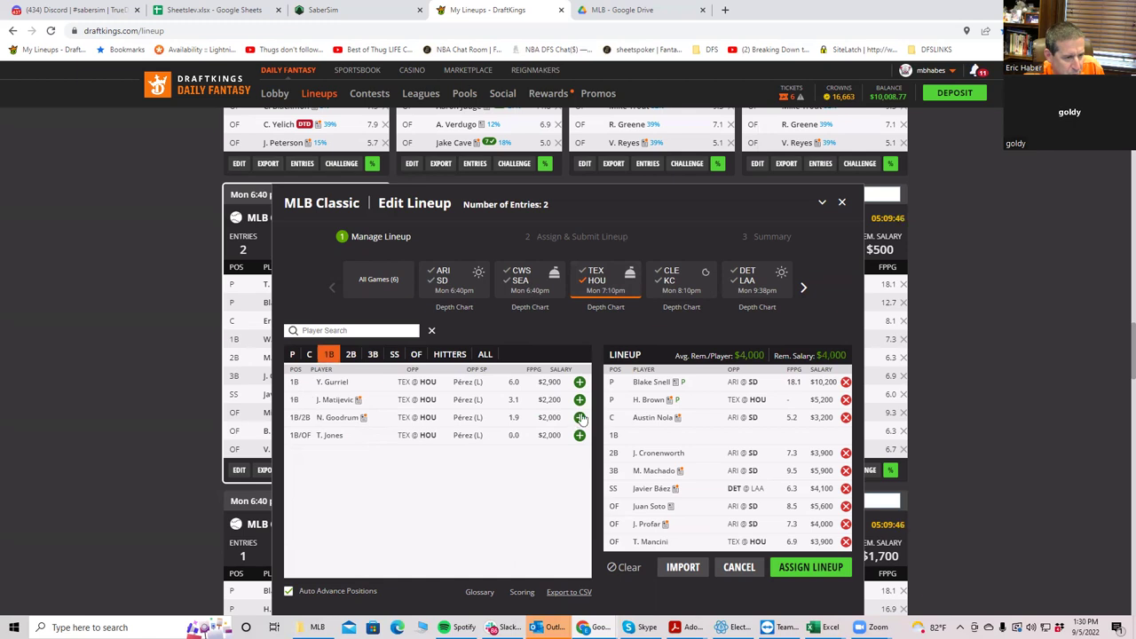
- Restore the all-games player pool, add Josh Naylor at first base and check his batting statistics
click(593, 280)
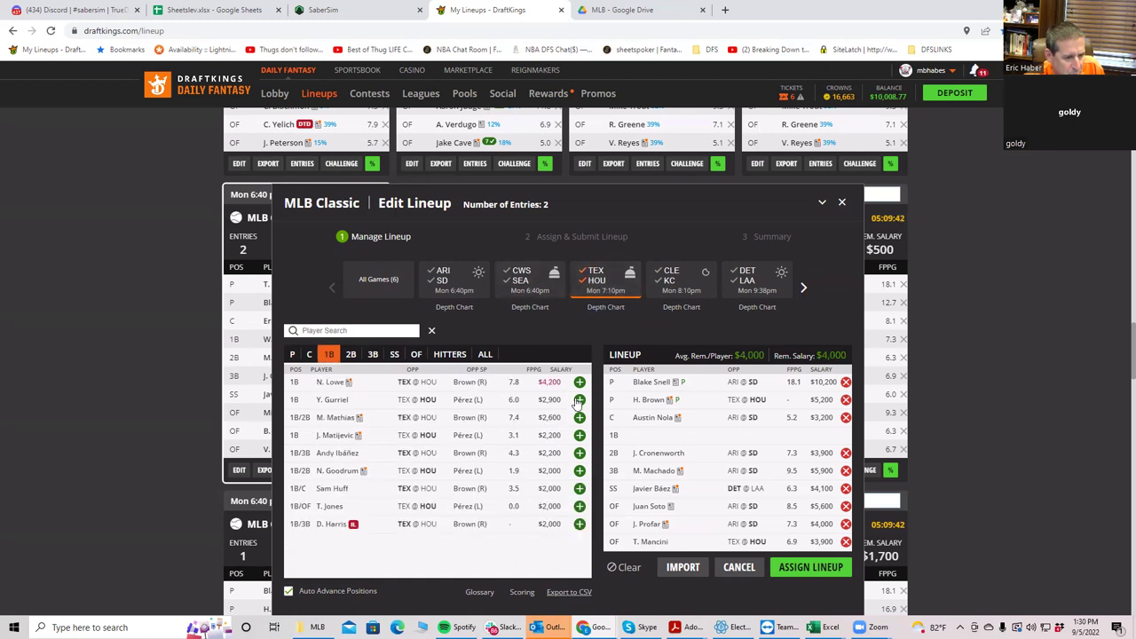
click(594, 280)
click(597, 271)
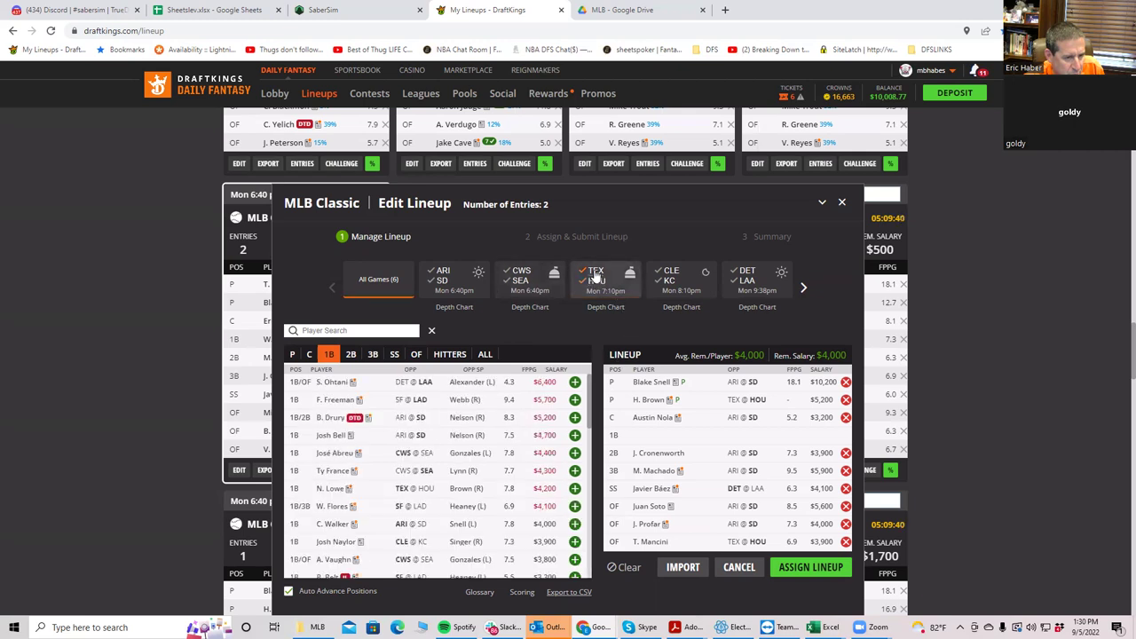
click(574, 541)
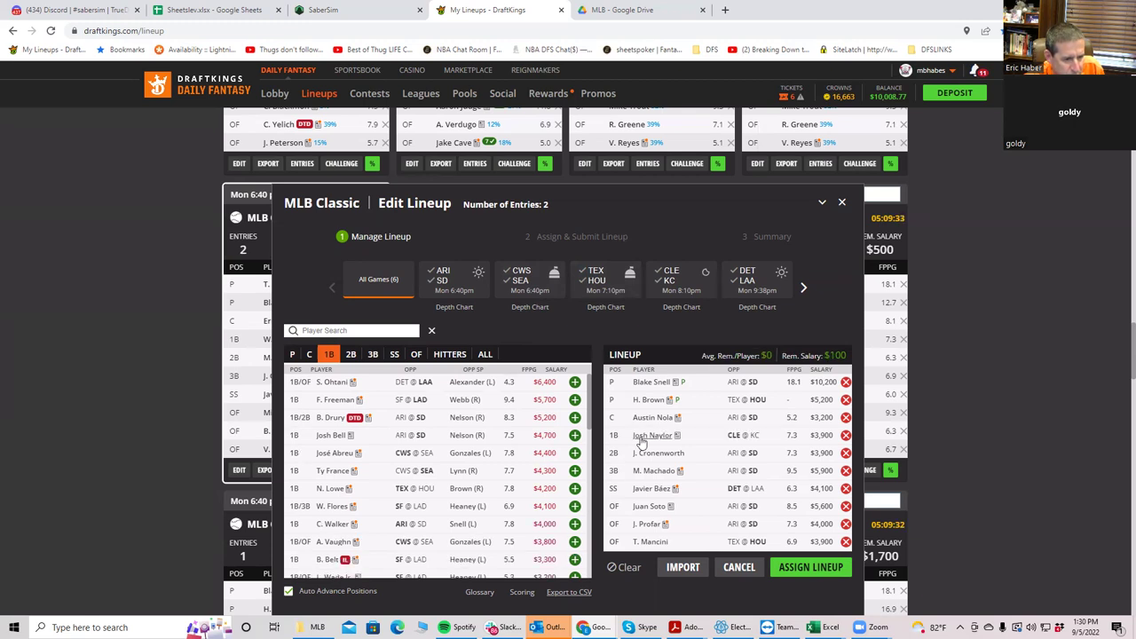
click(743, 427)
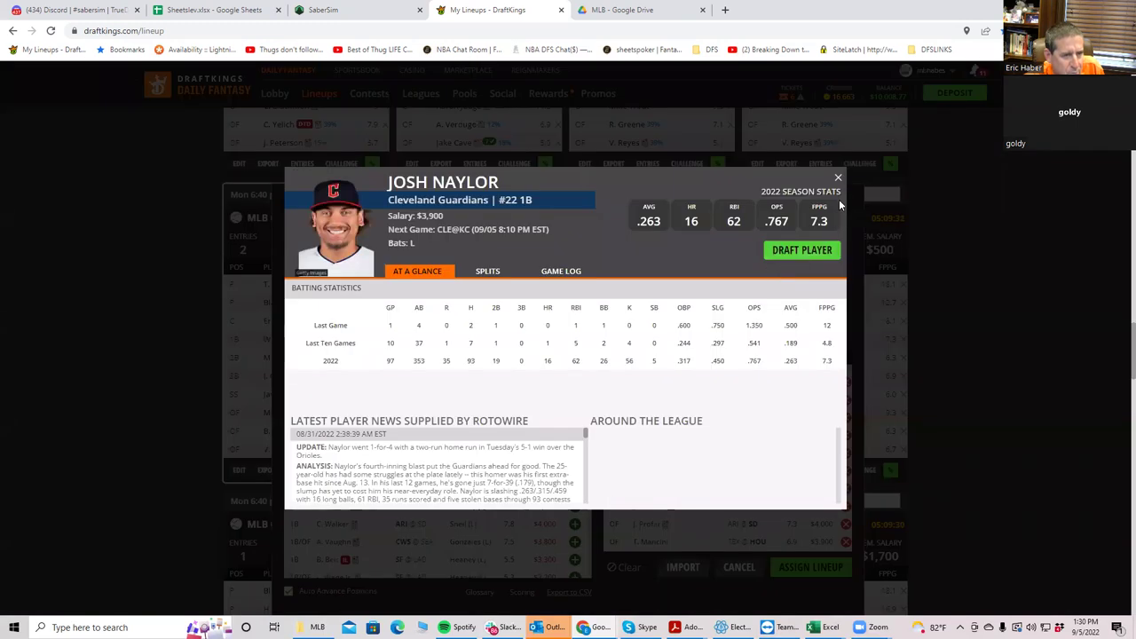
click(837, 178)
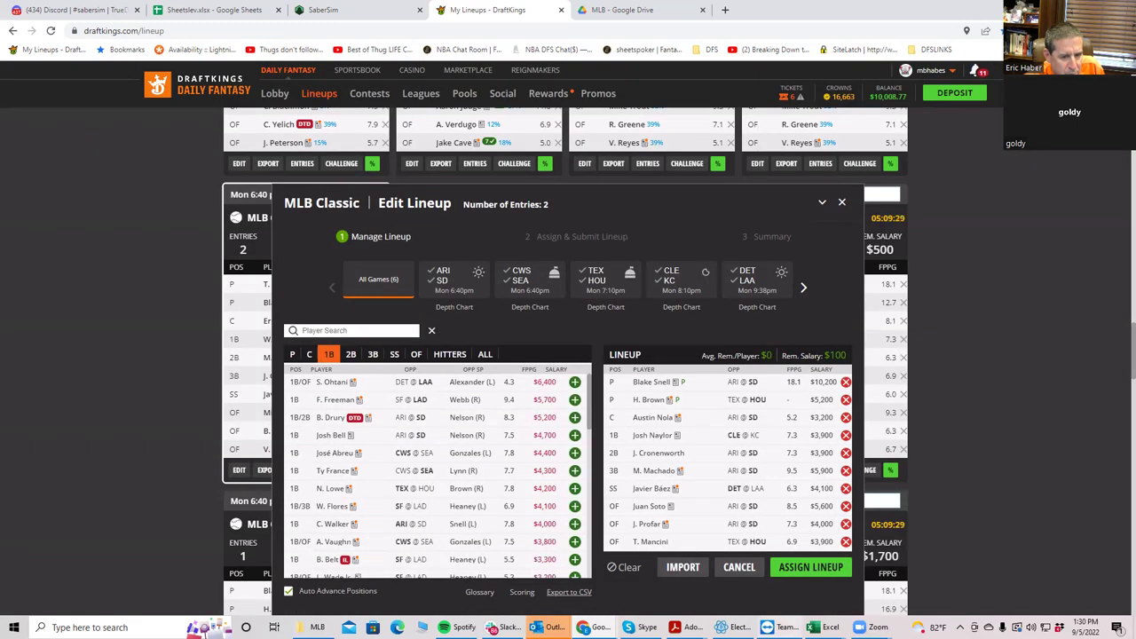
- Assign the finished lineup to the MLB $80K Ball Four and $222K Relay Throw entries, and return to SaberSim
click(810, 574)
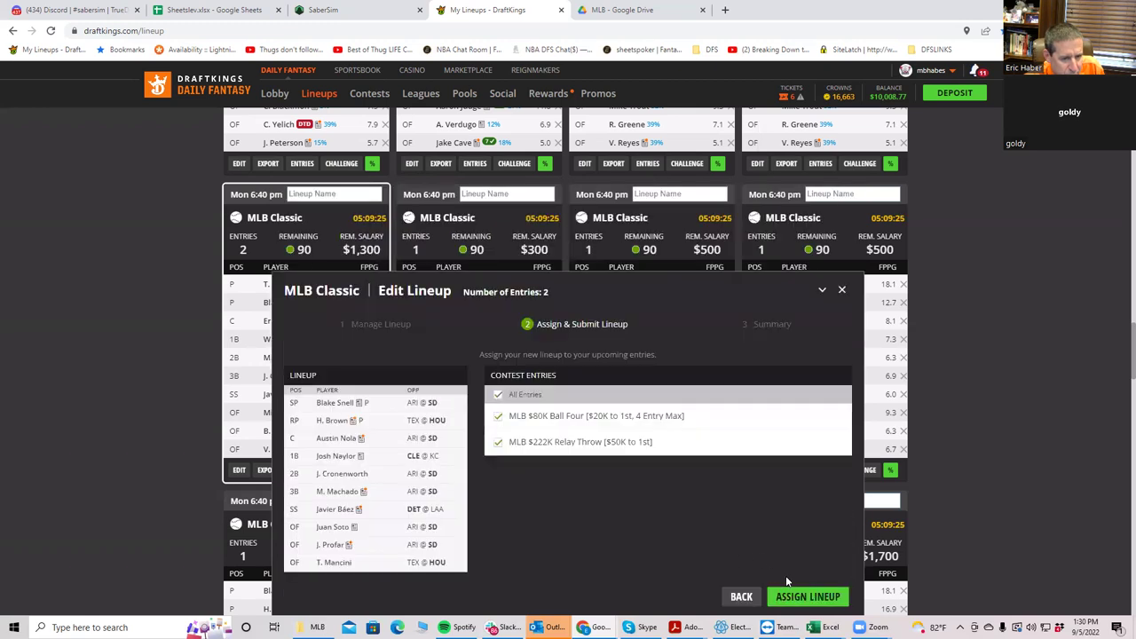
click(786, 602)
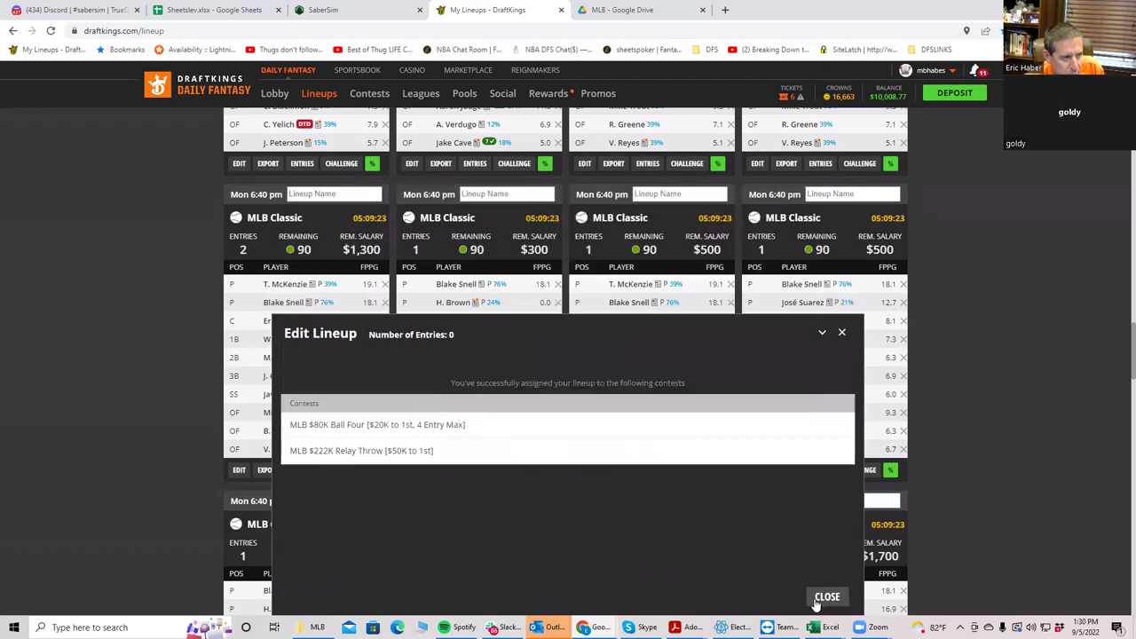
click(821, 599)
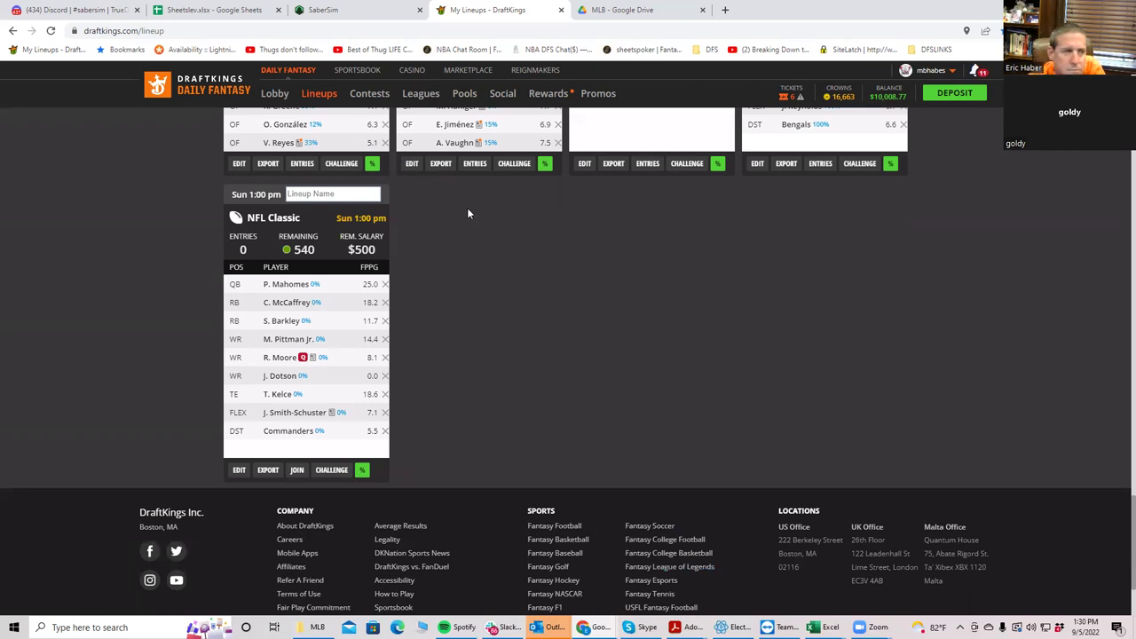
click(303, 11)
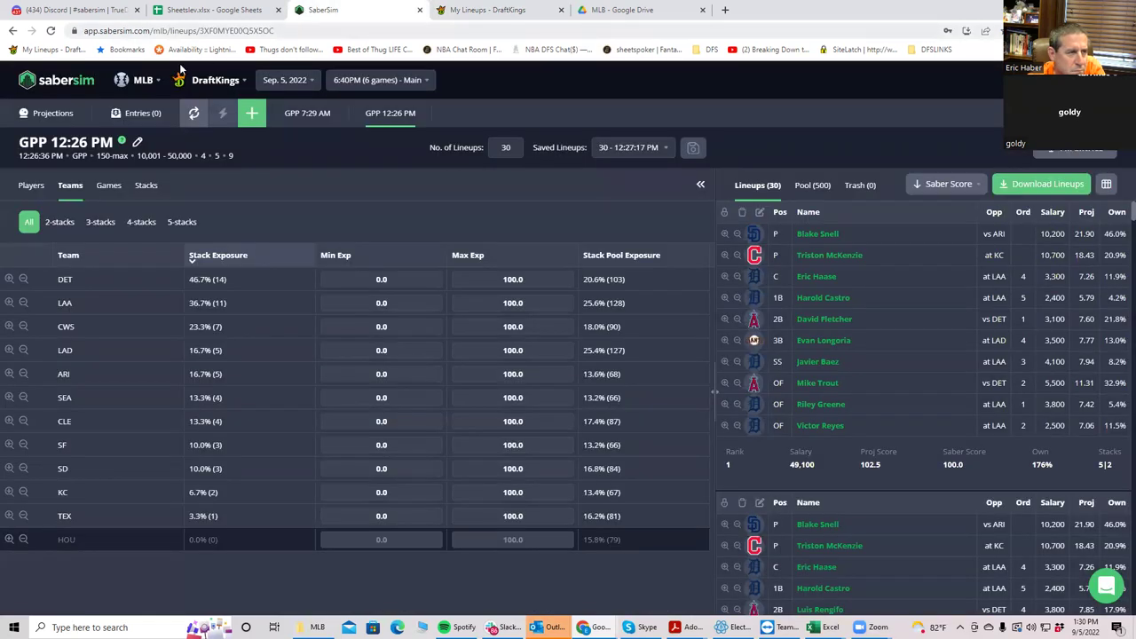